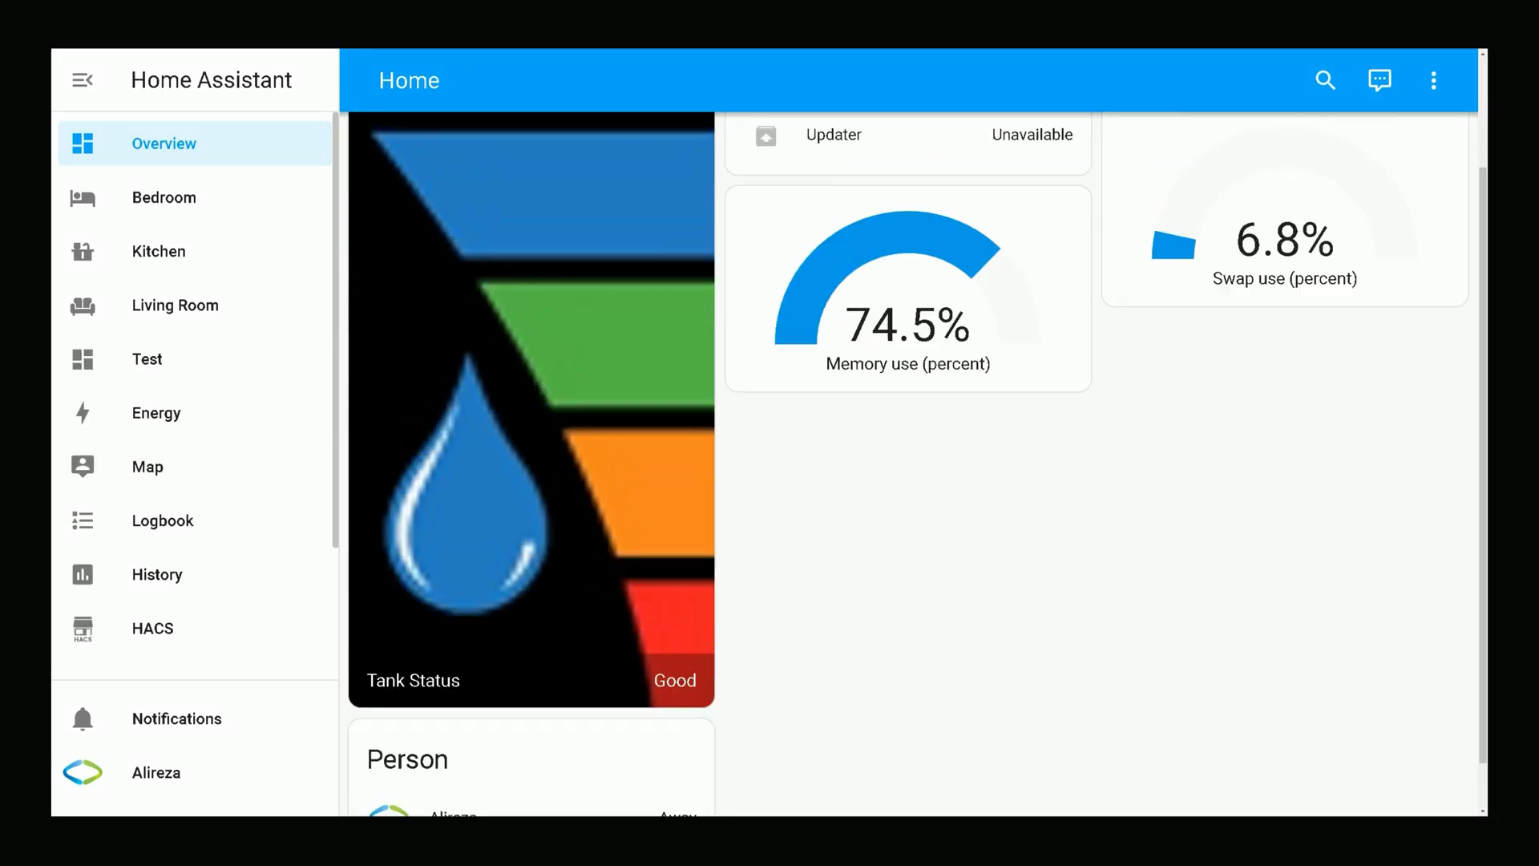
Step: Look over the Overview dashboard's cards, then open the Test dashboard
scroll(917, 463, down, 3)
scroll(917, 463, up, 3)
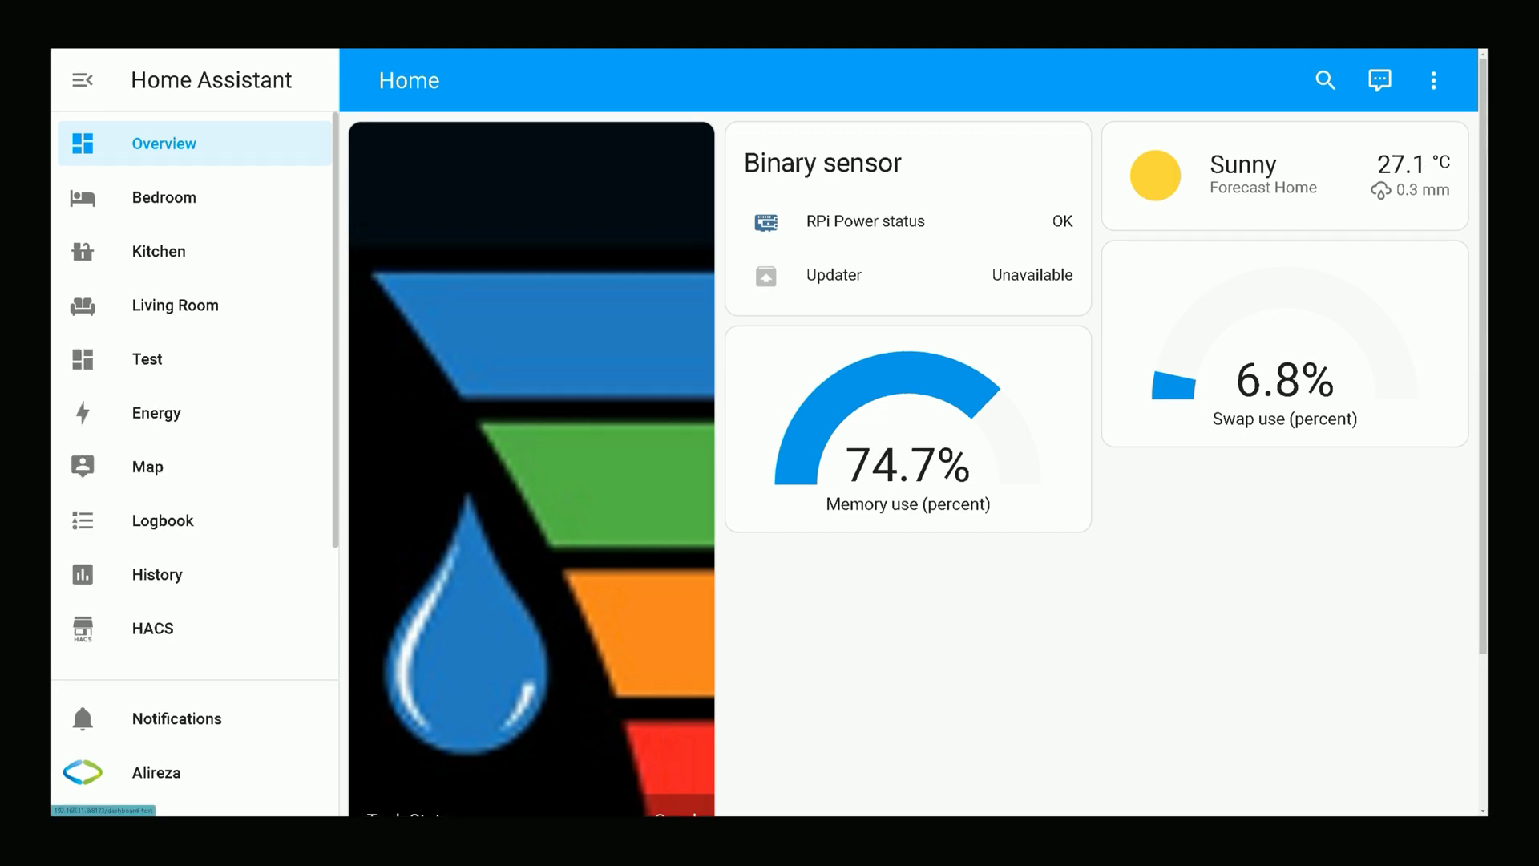
click(147, 358)
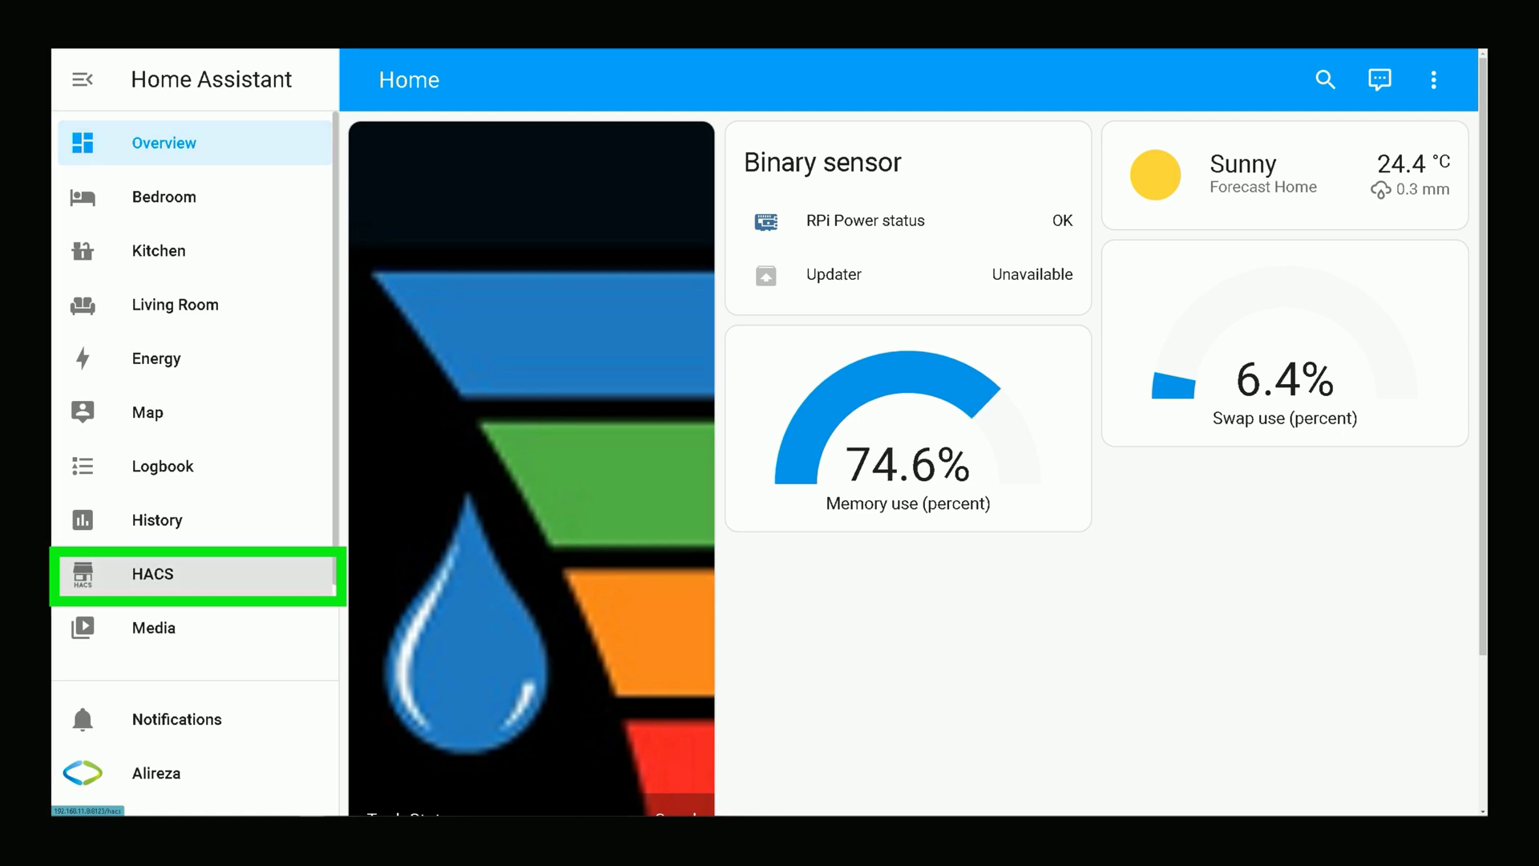
Step: Search the HACS store for "layout" and open the layout-card repository
click(153, 574)
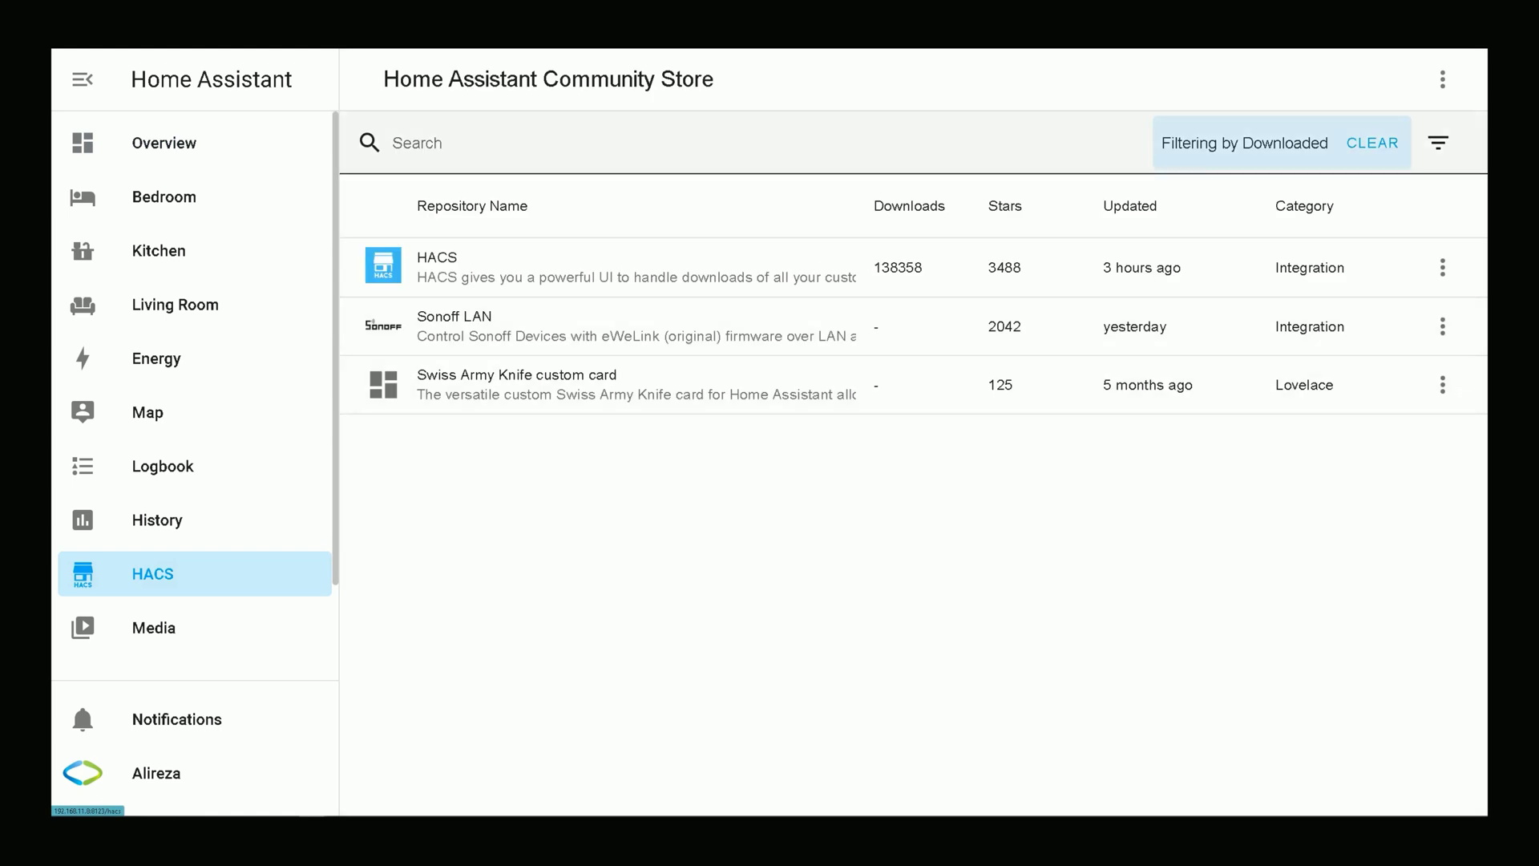
click(417, 142)
text(layou)
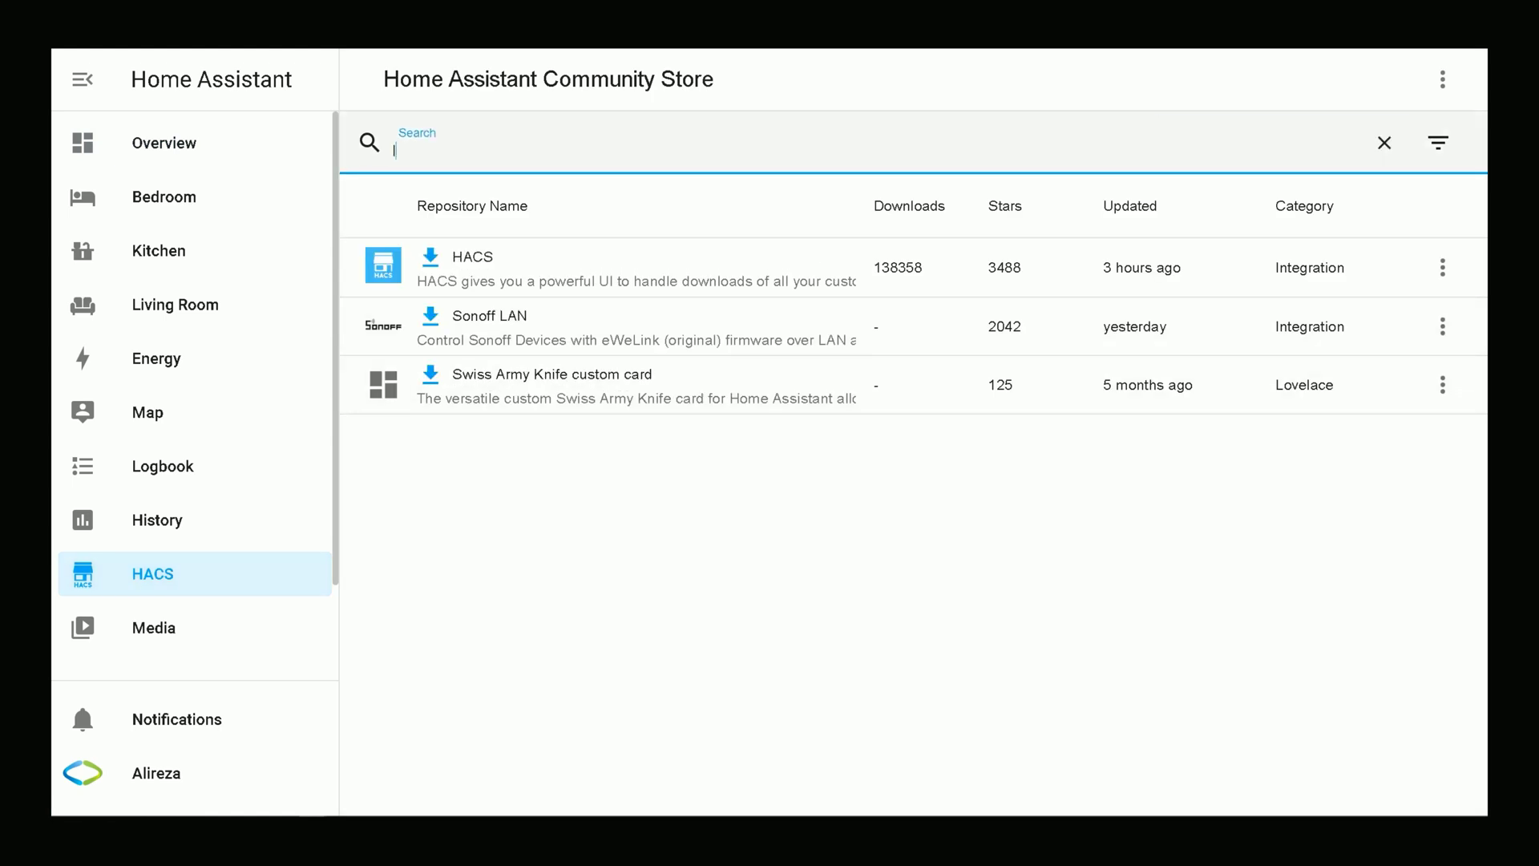
text(t)
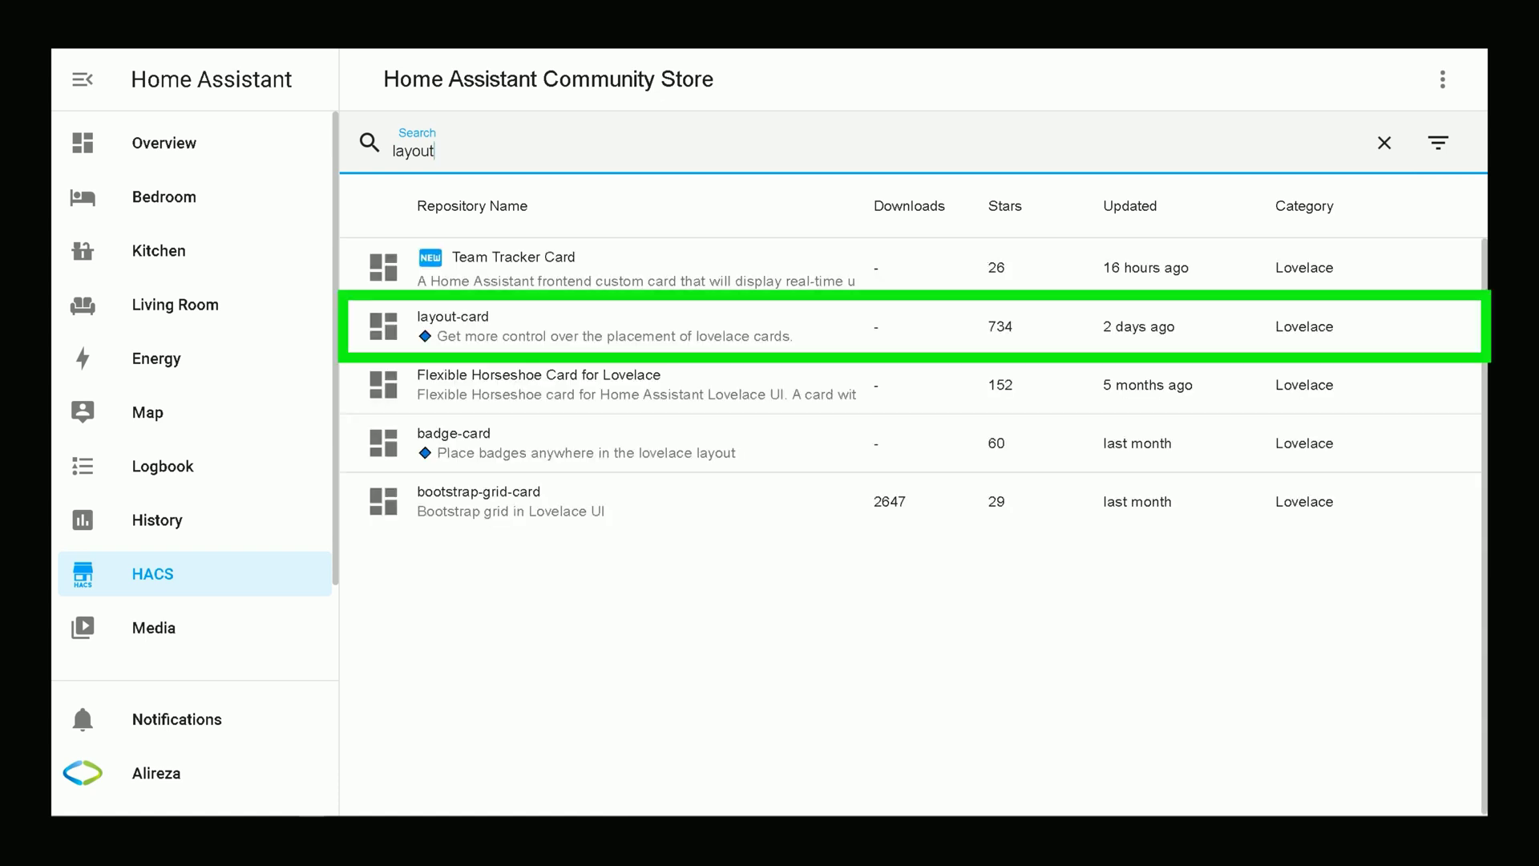
click(604, 327)
click(453, 316)
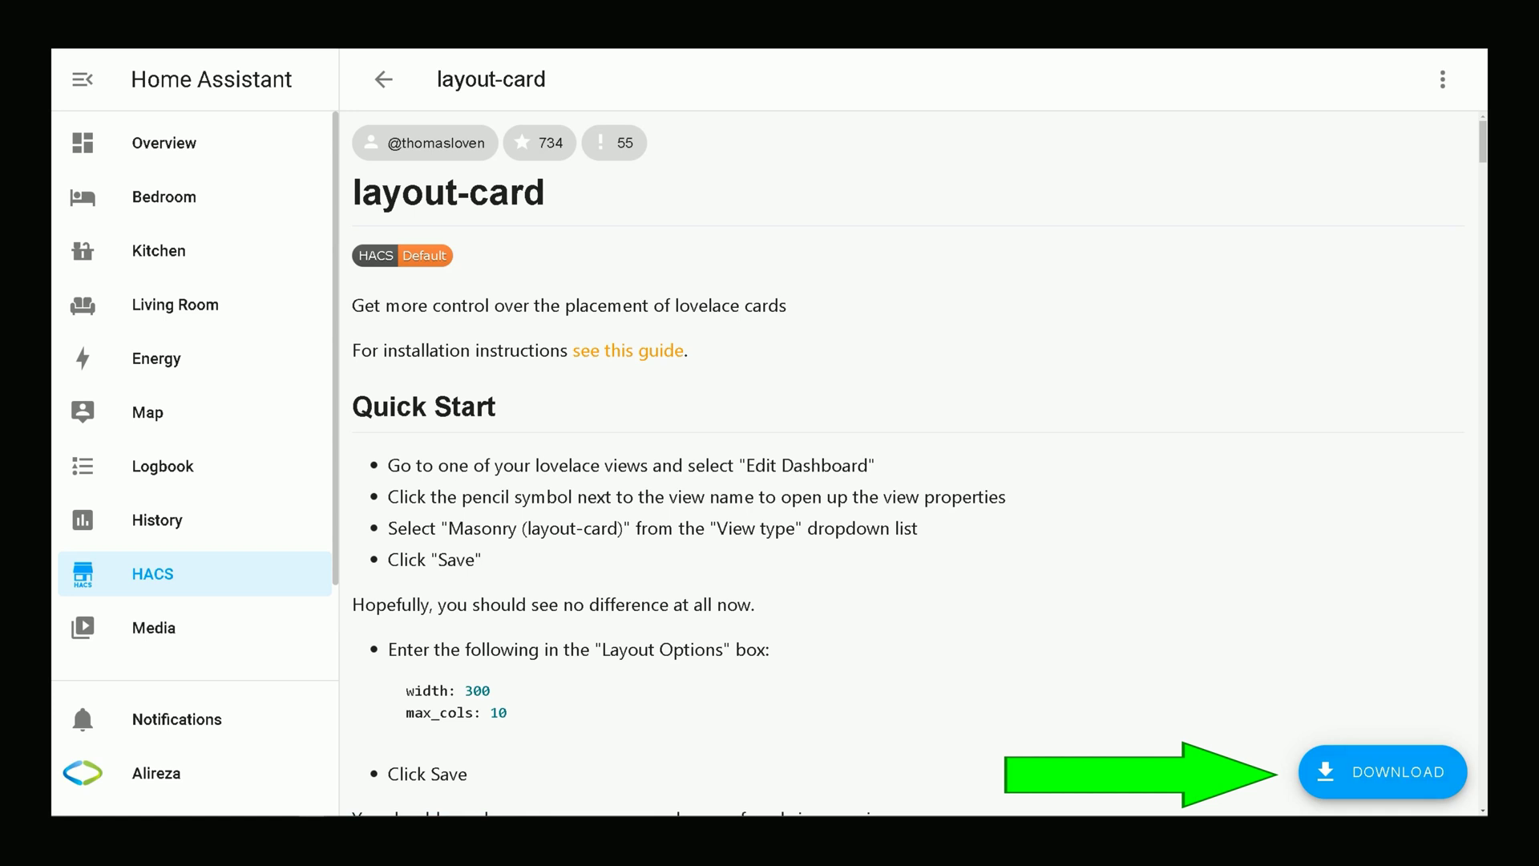
Step: Download layout-card version 2.4.4 and reload the browser to use the updated resources
click(1382, 771)
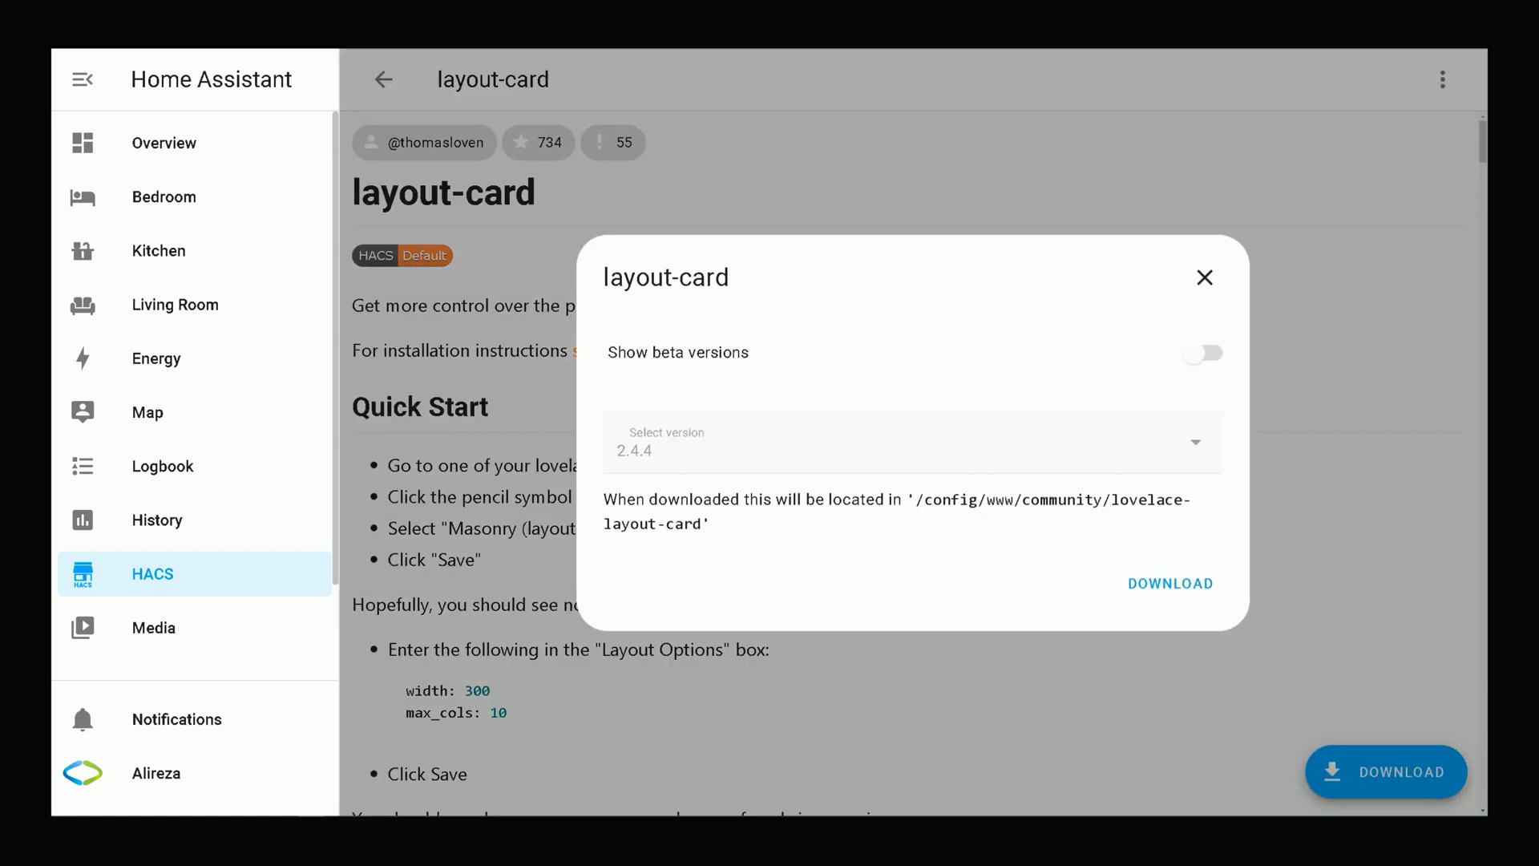
click(1169, 582)
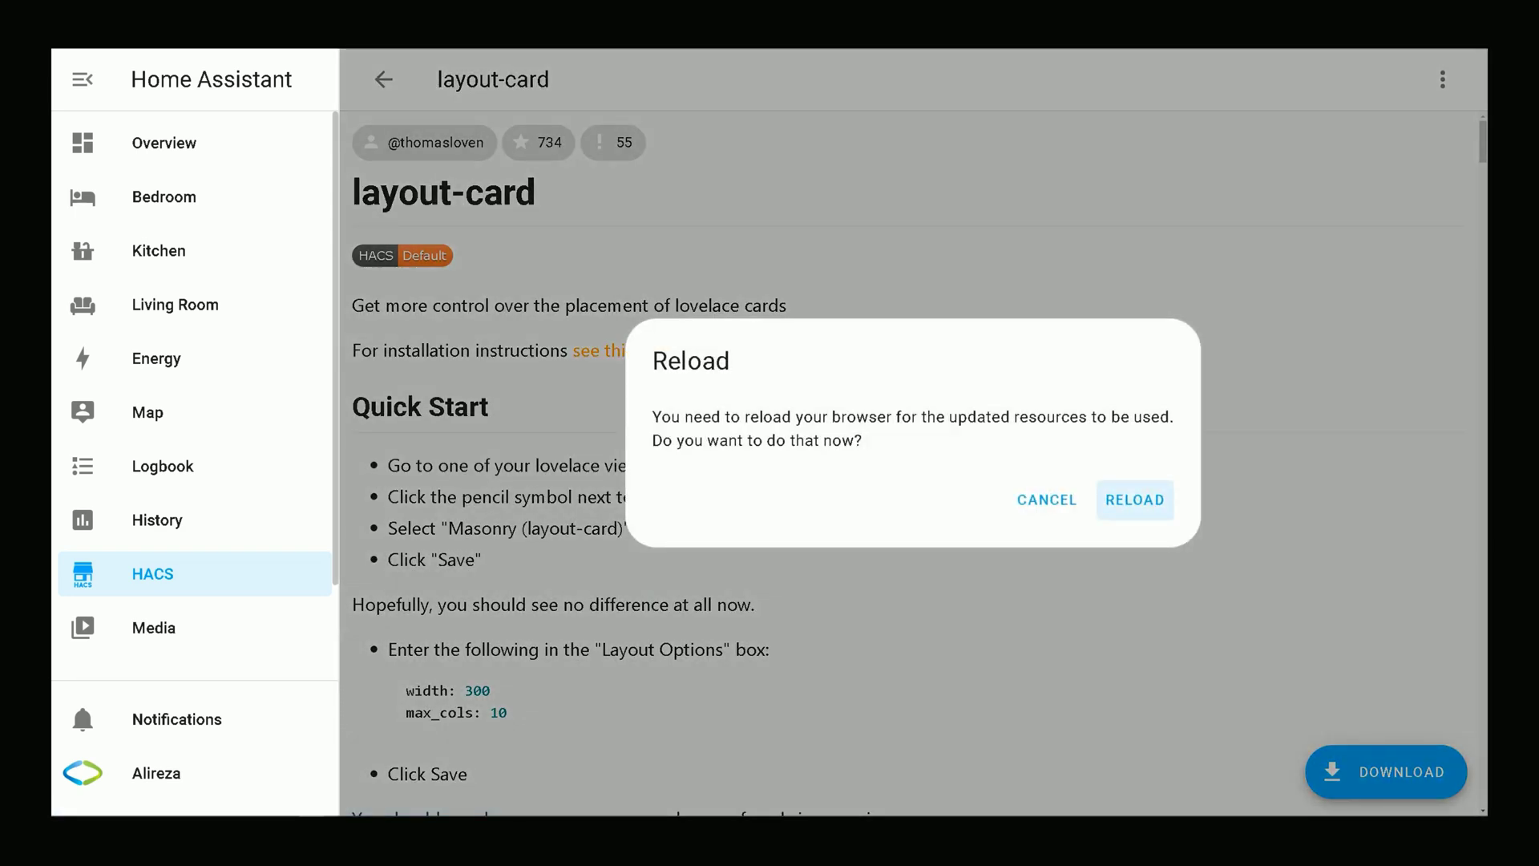
key(Return)
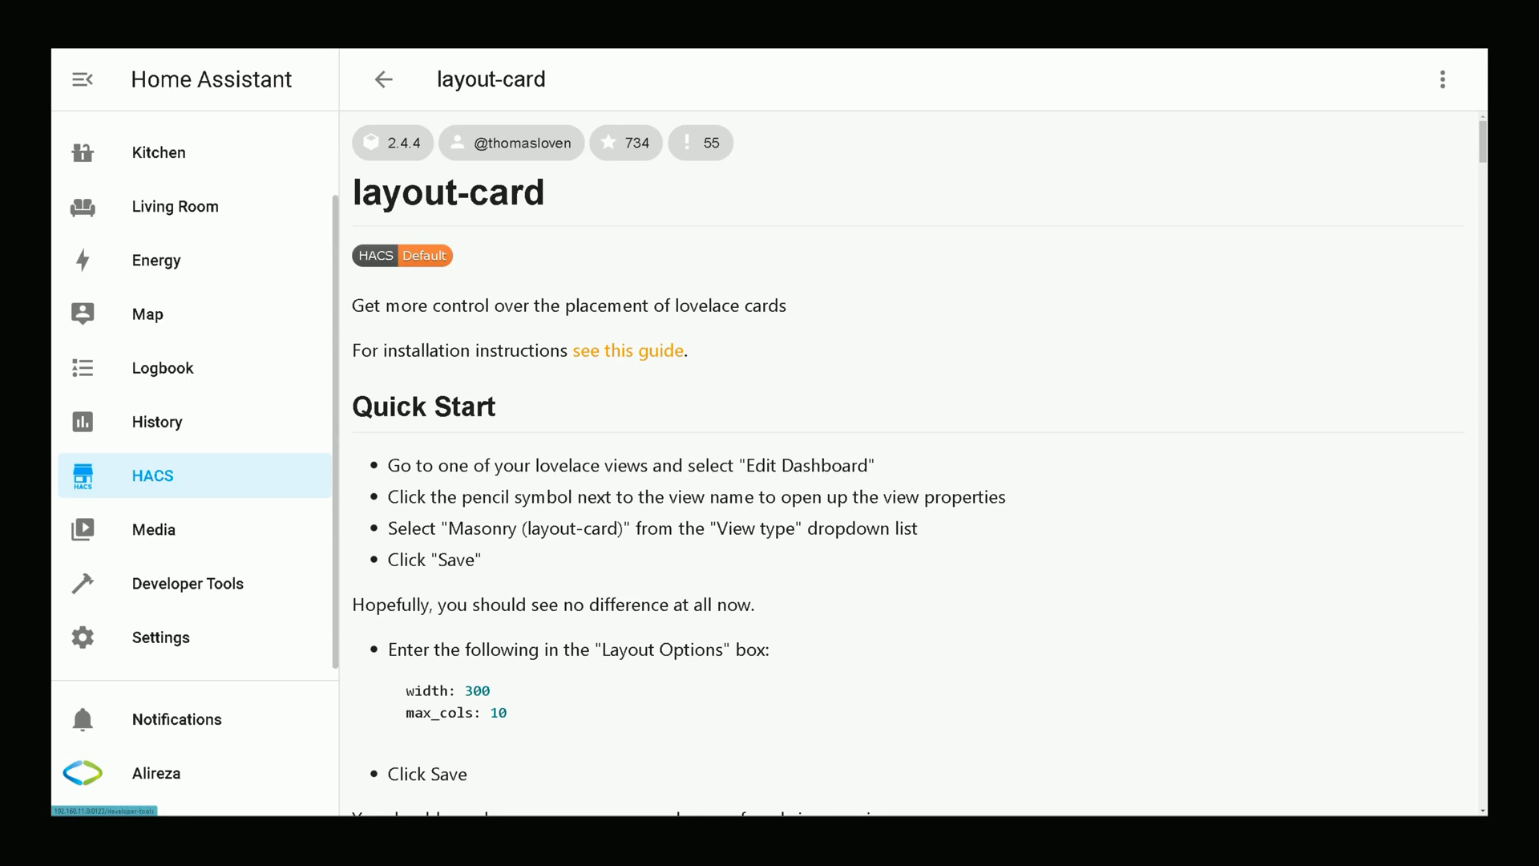
Step: Check the dashboard resources list in the settings for the layout-card module, then return to the dashboards list
click(160, 638)
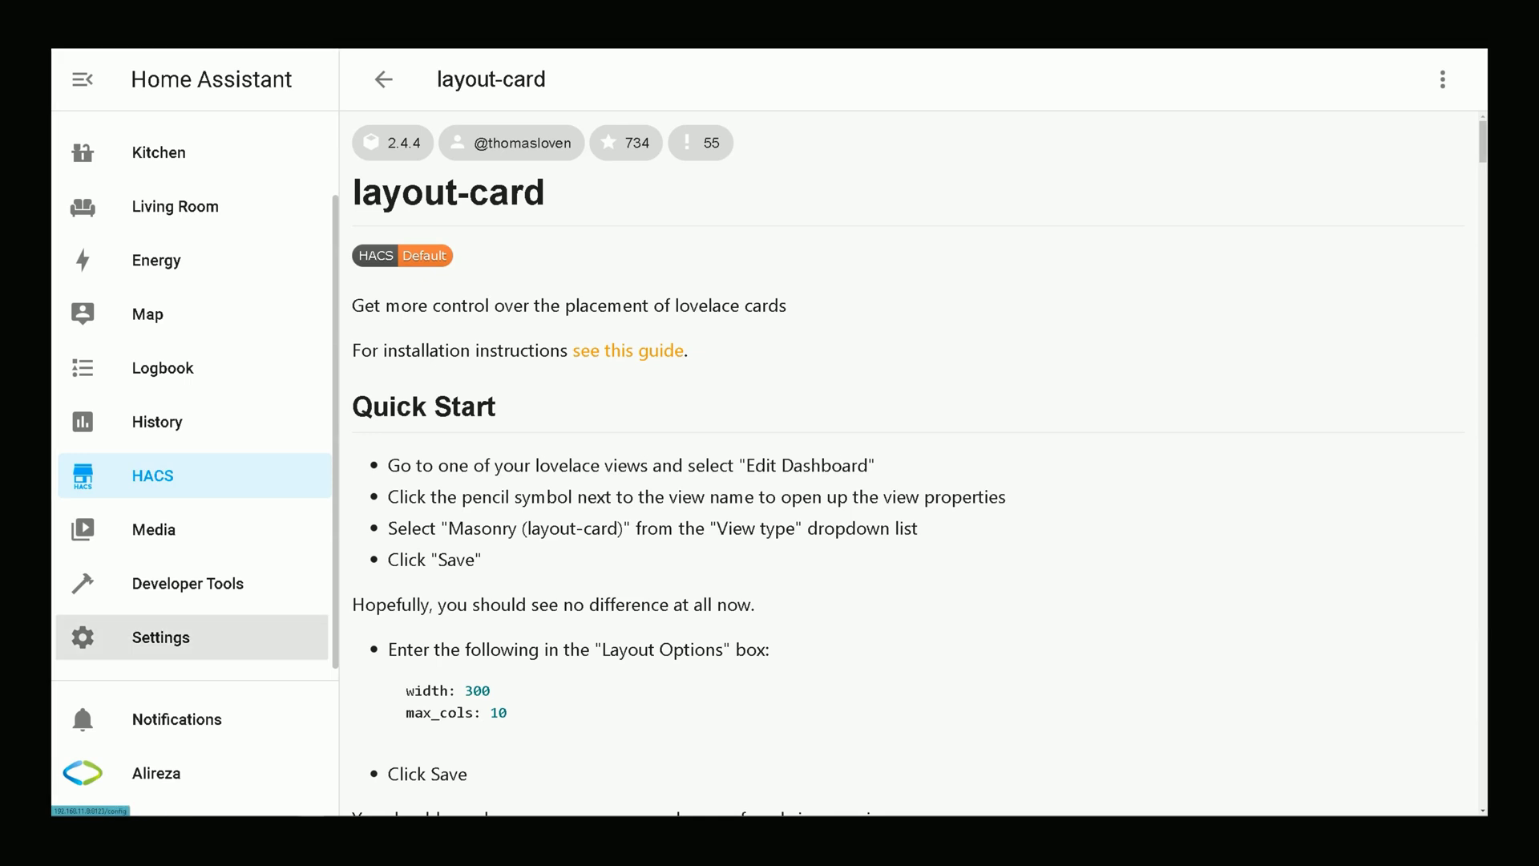
click(722, 565)
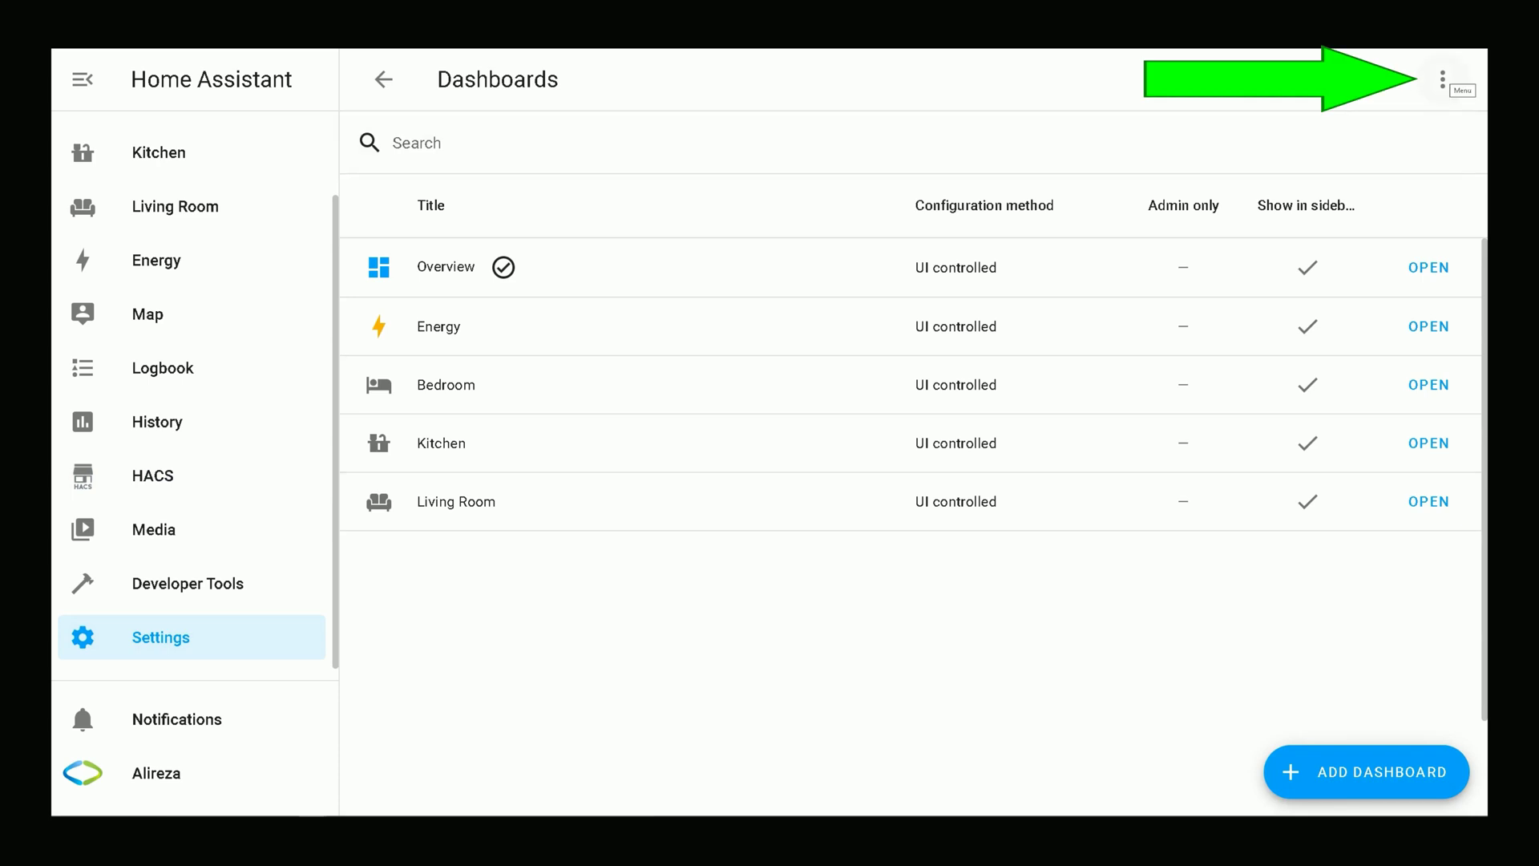
click(1443, 80)
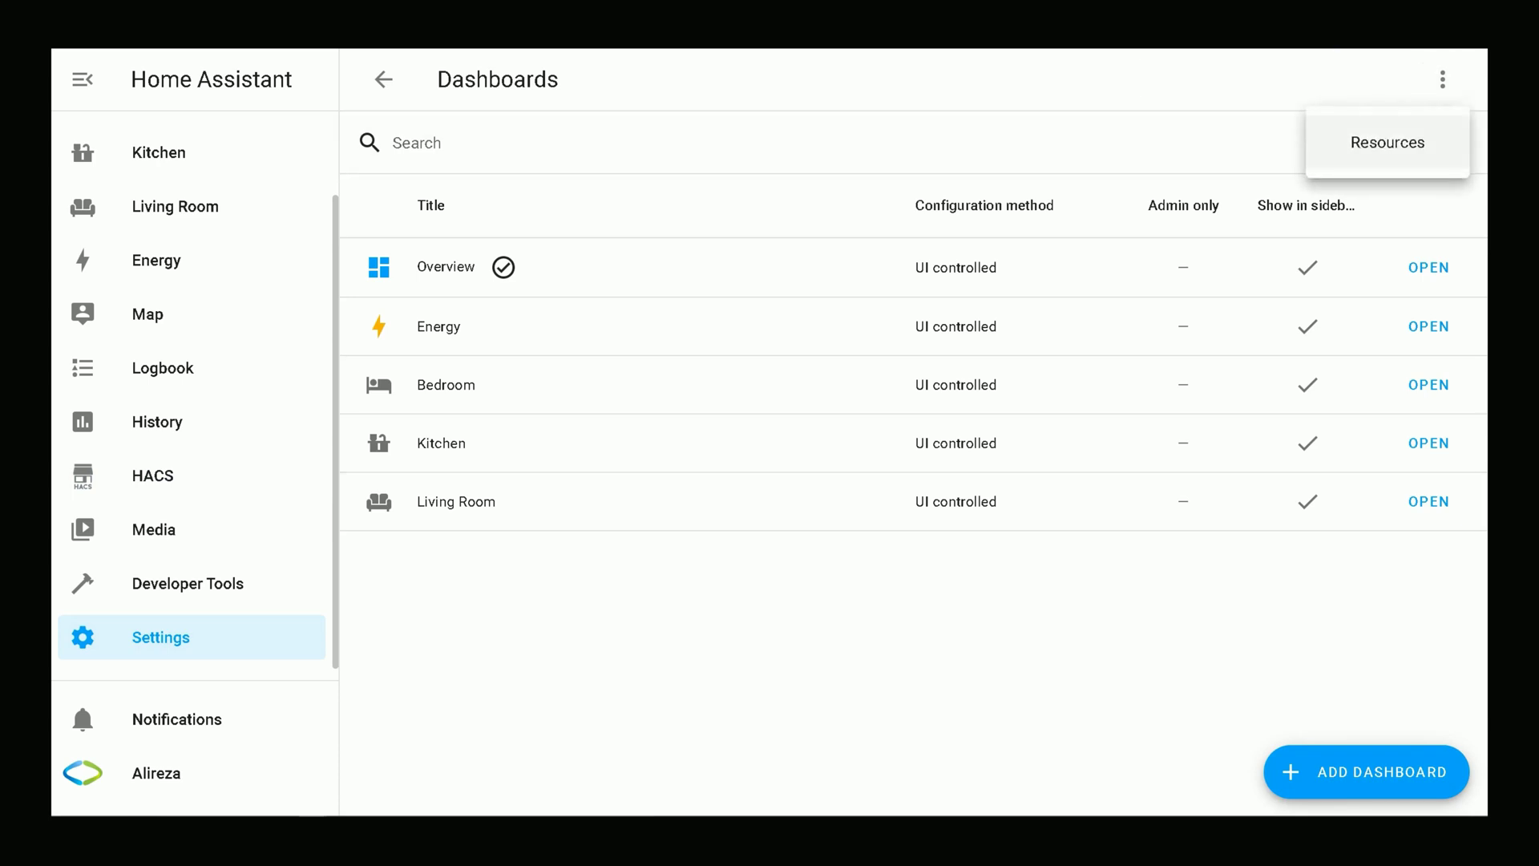
click(1387, 142)
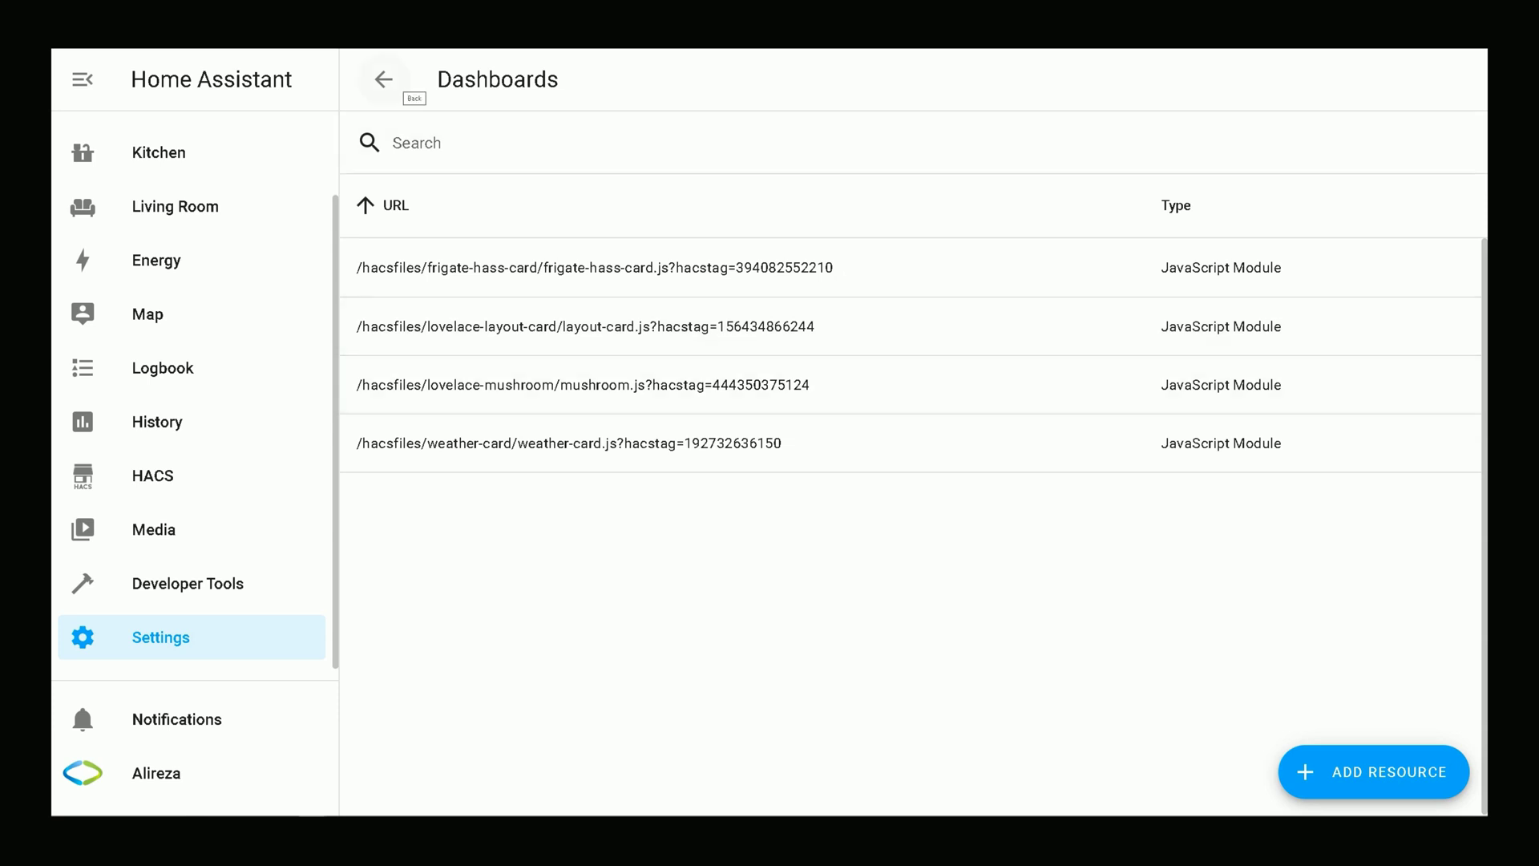
click(383, 80)
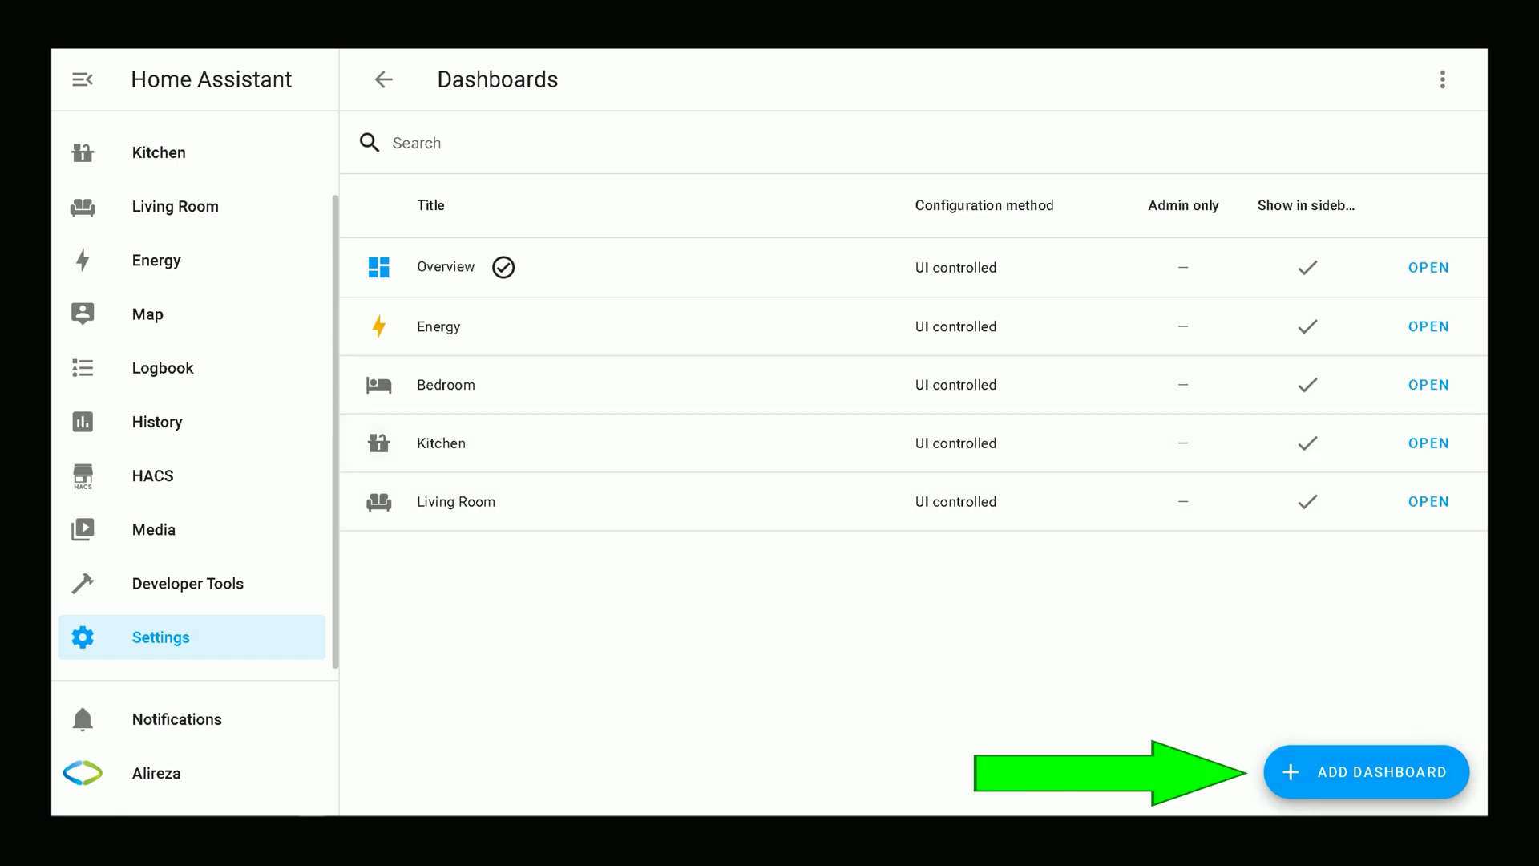
Step: Create a new dashboard titled "Test" with the URL dashboard-test, no icon, and shown in the sidebar
click(1365, 771)
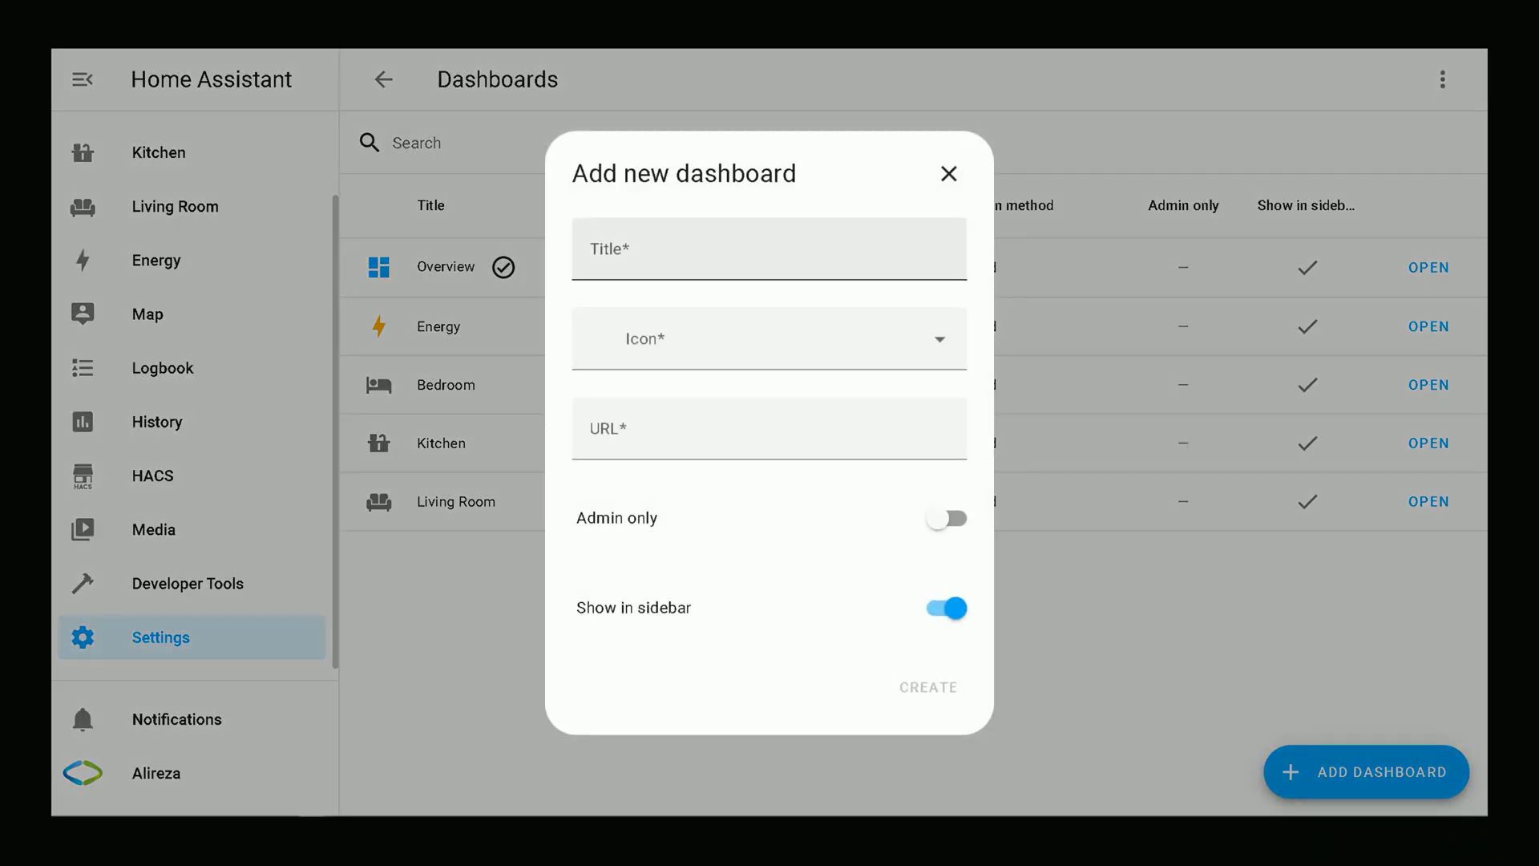
click(665, 250)
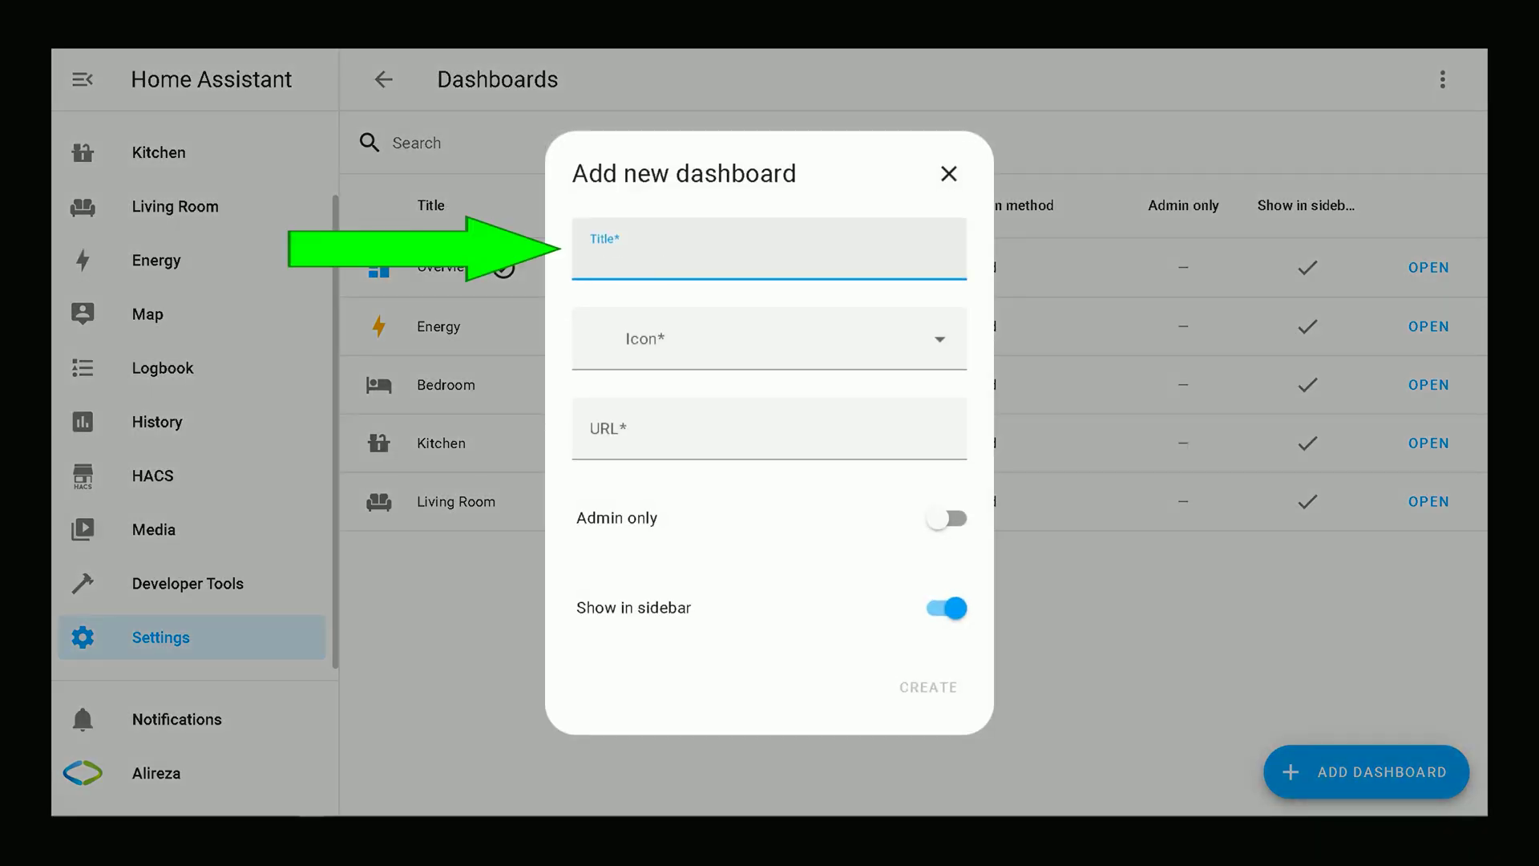
text(Test)
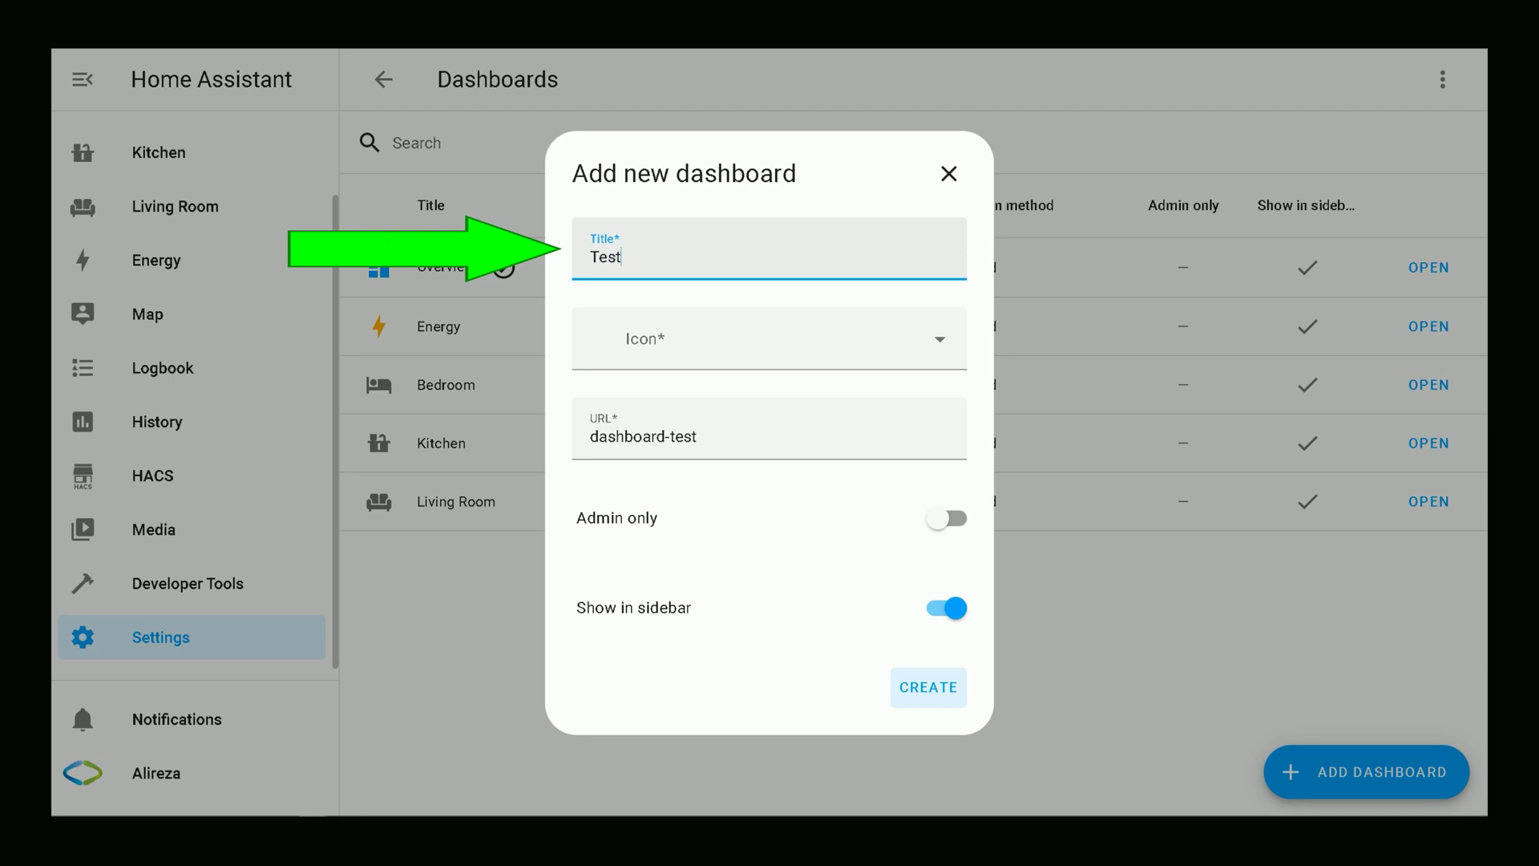
click(599, 346)
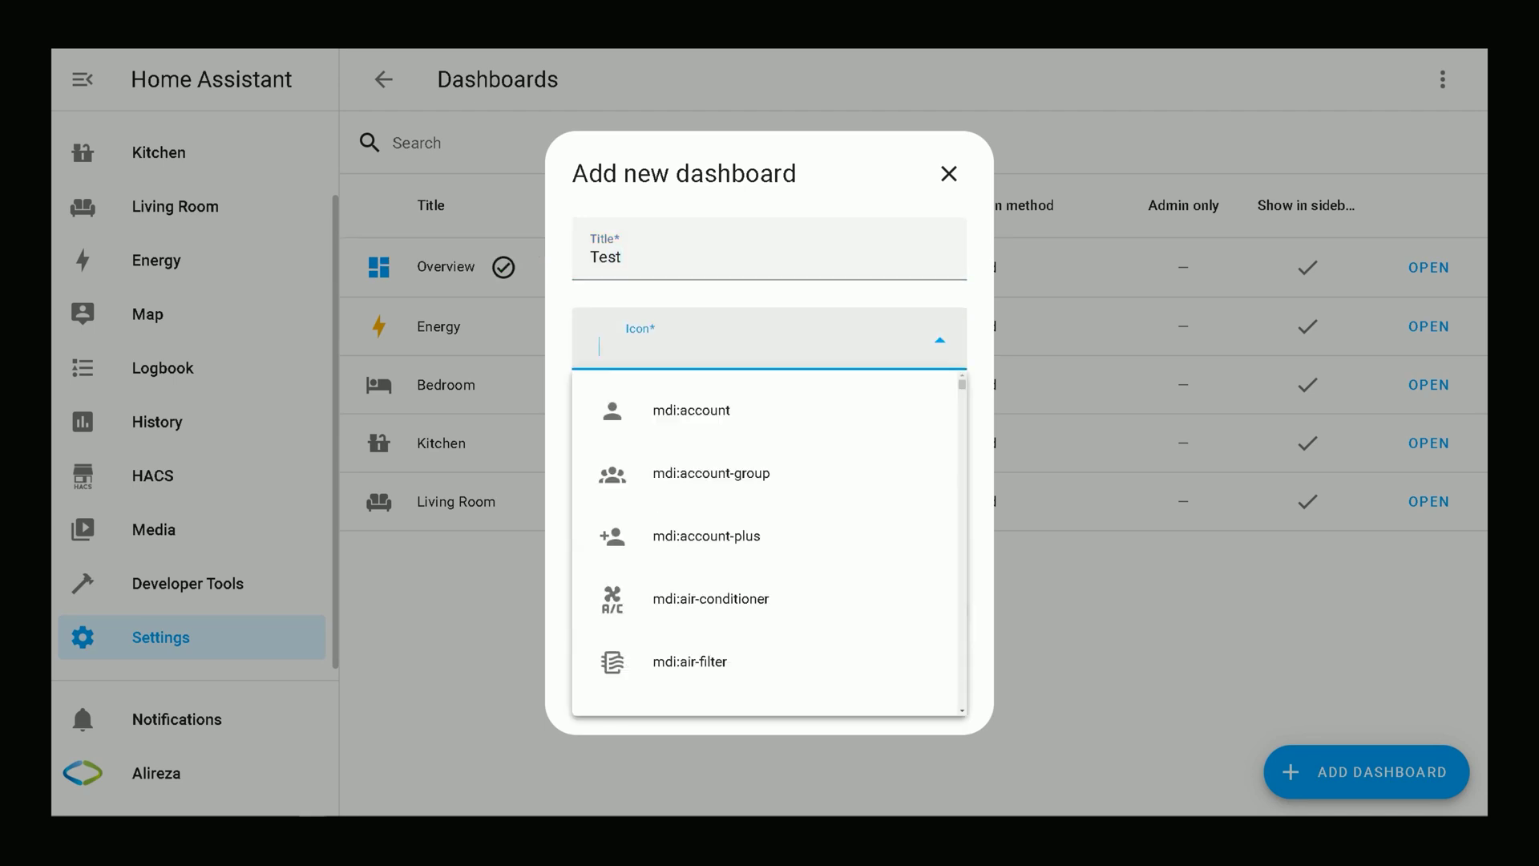
key(Escape)
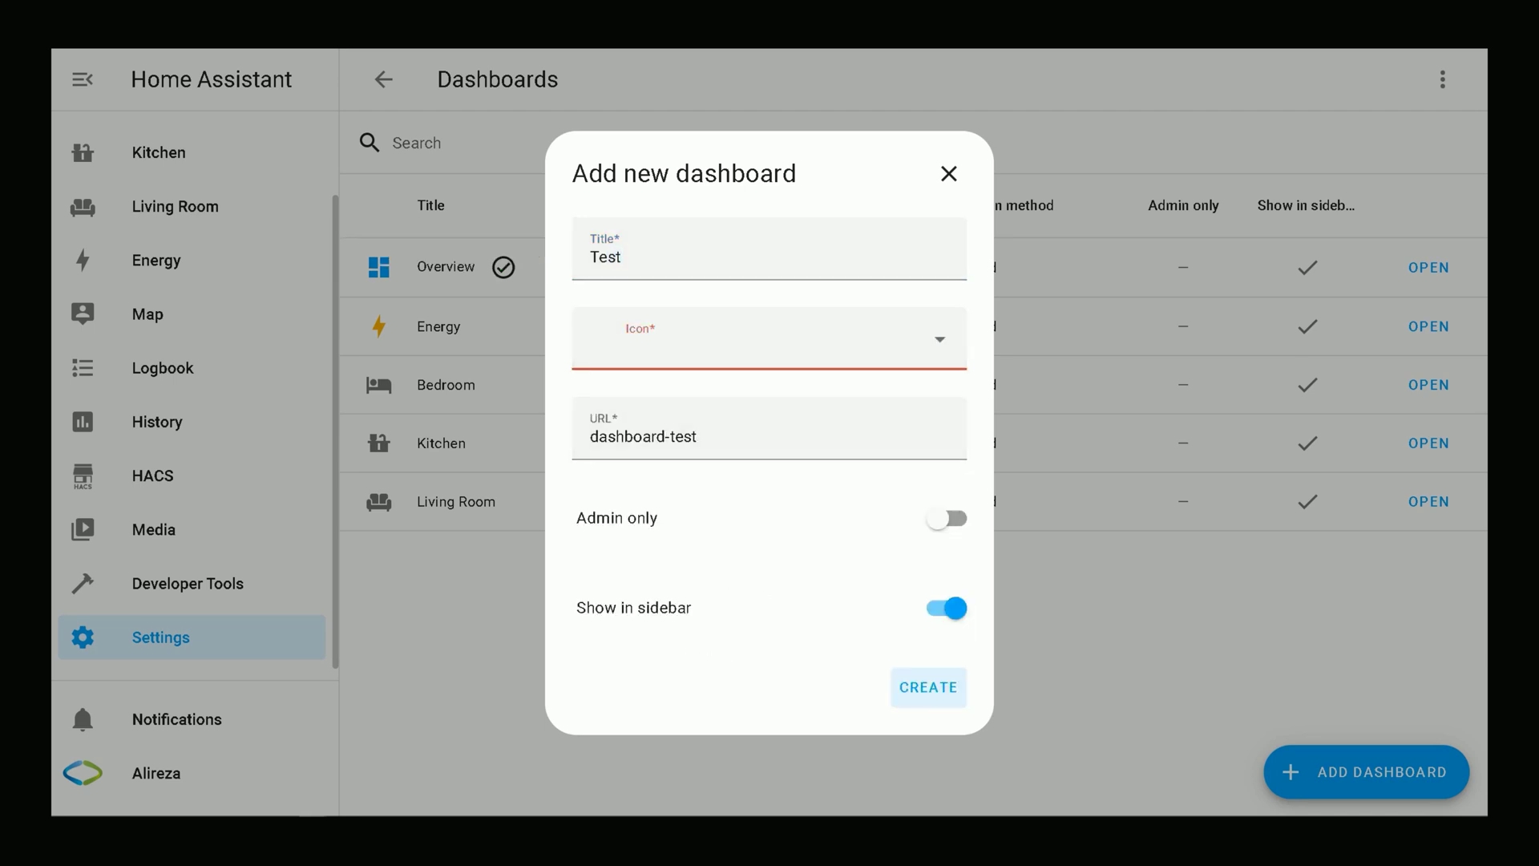
click(927, 687)
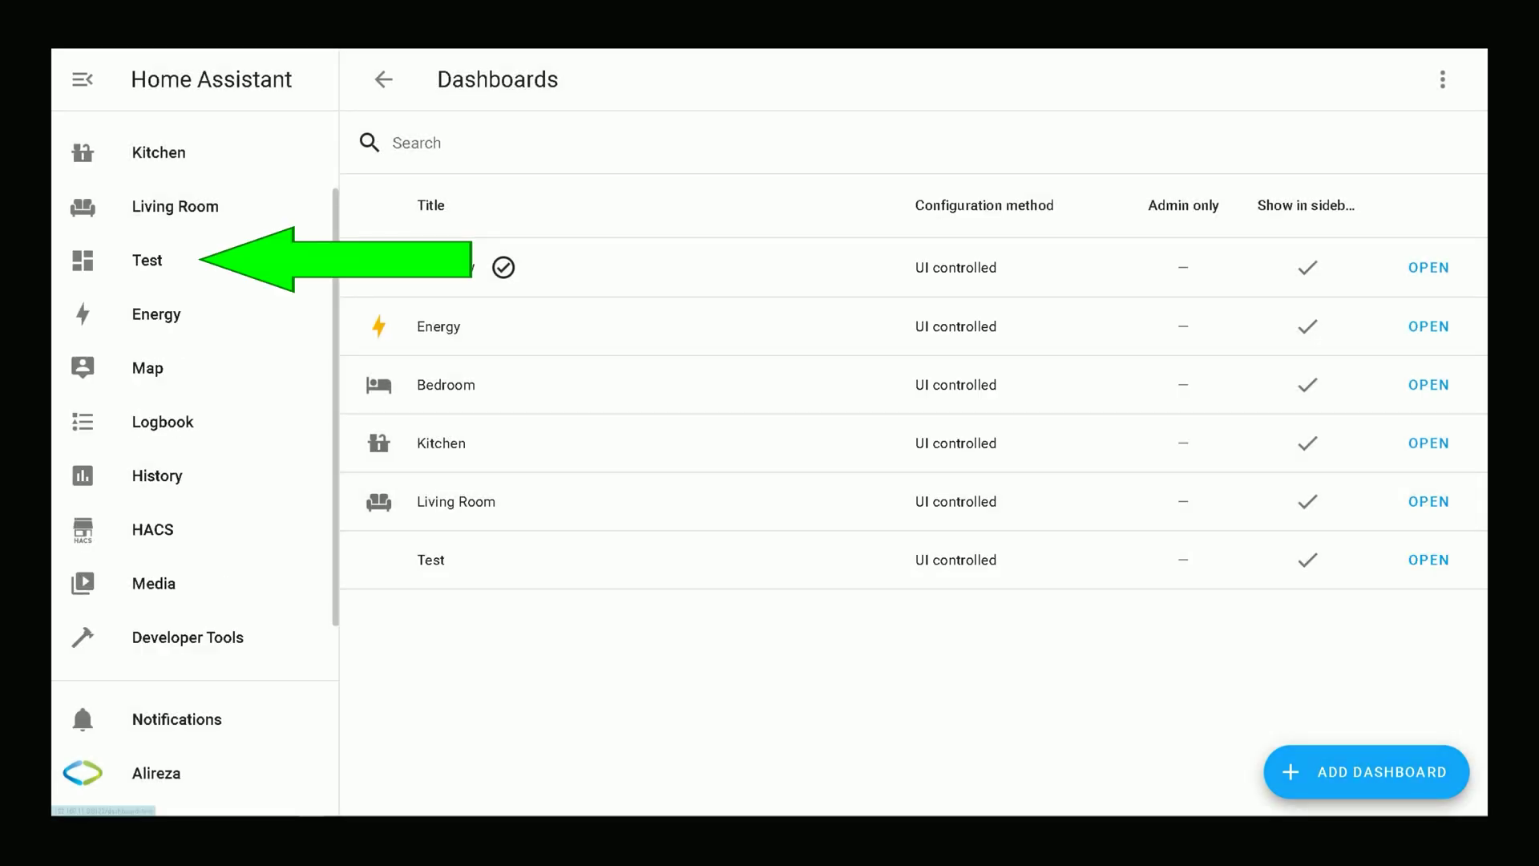
Step: Open the Test dashboard for editing and take control of it, starting with an empty dashboard
click(146, 259)
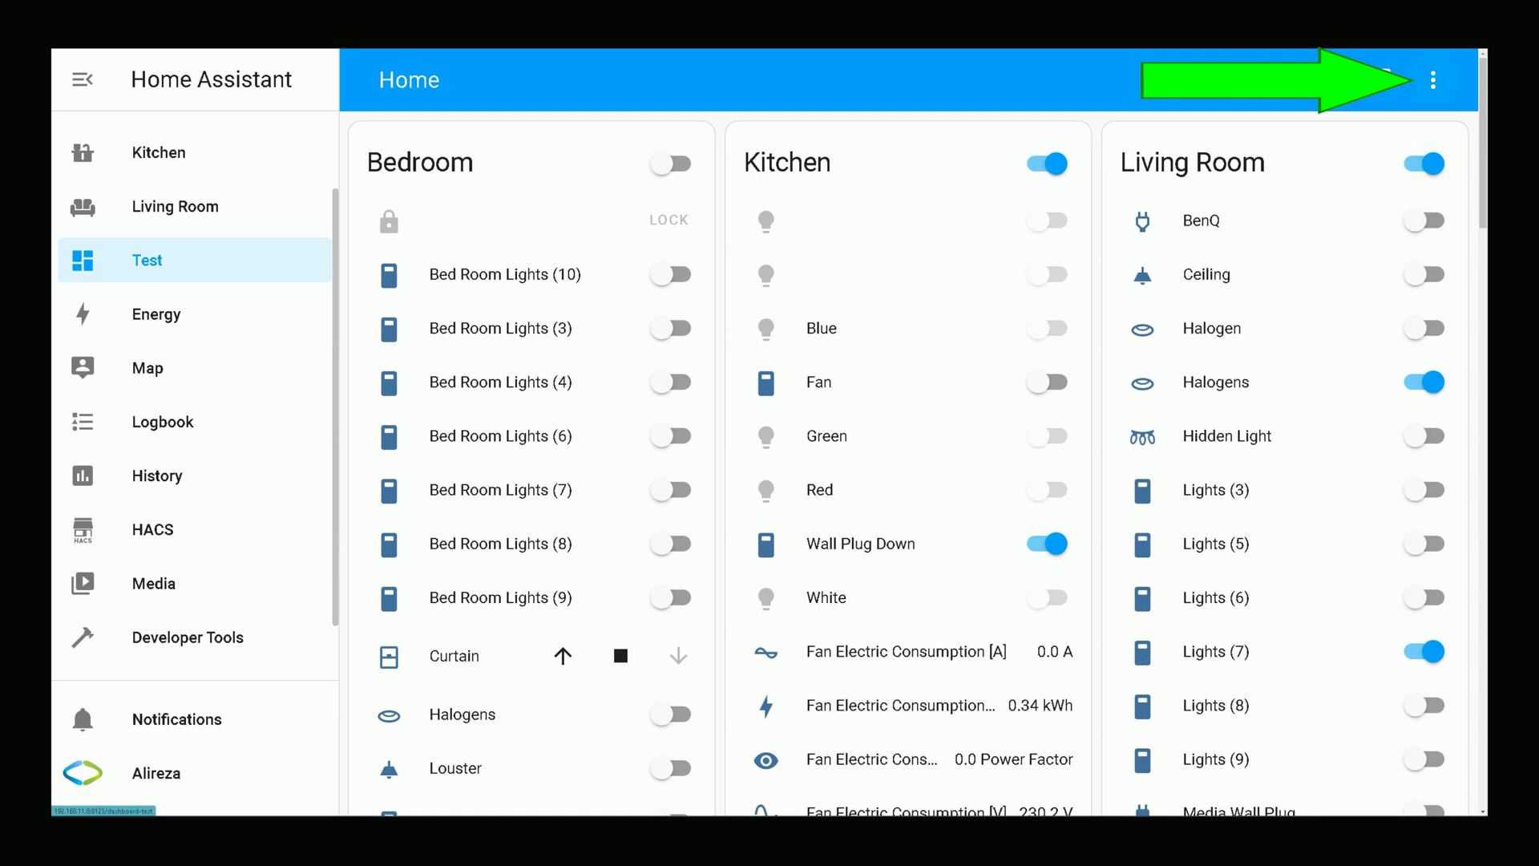
click(1433, 78)
click(1363, 142)
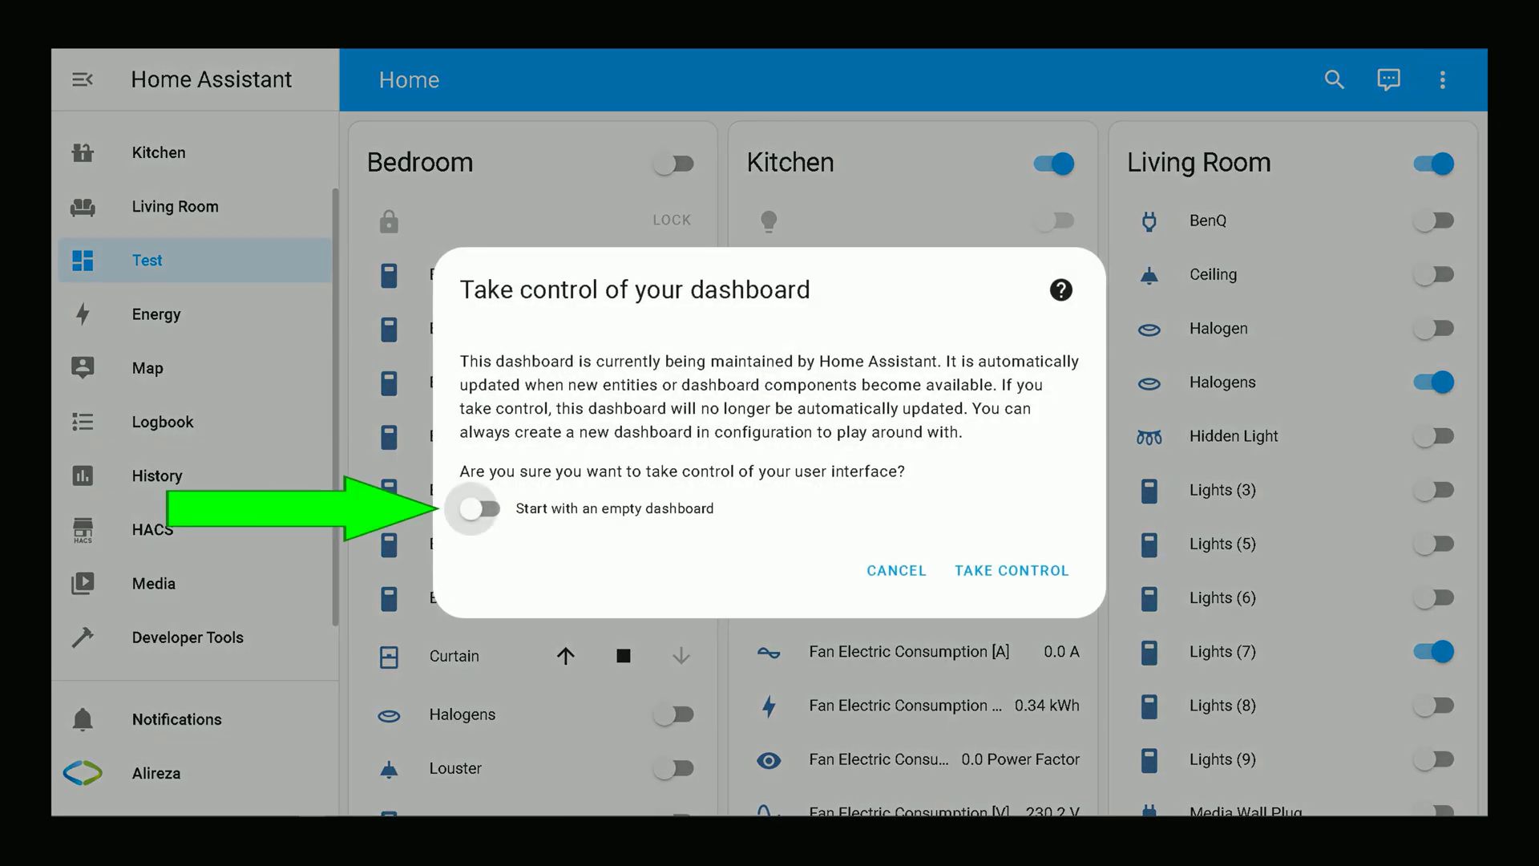
click(478, 508)
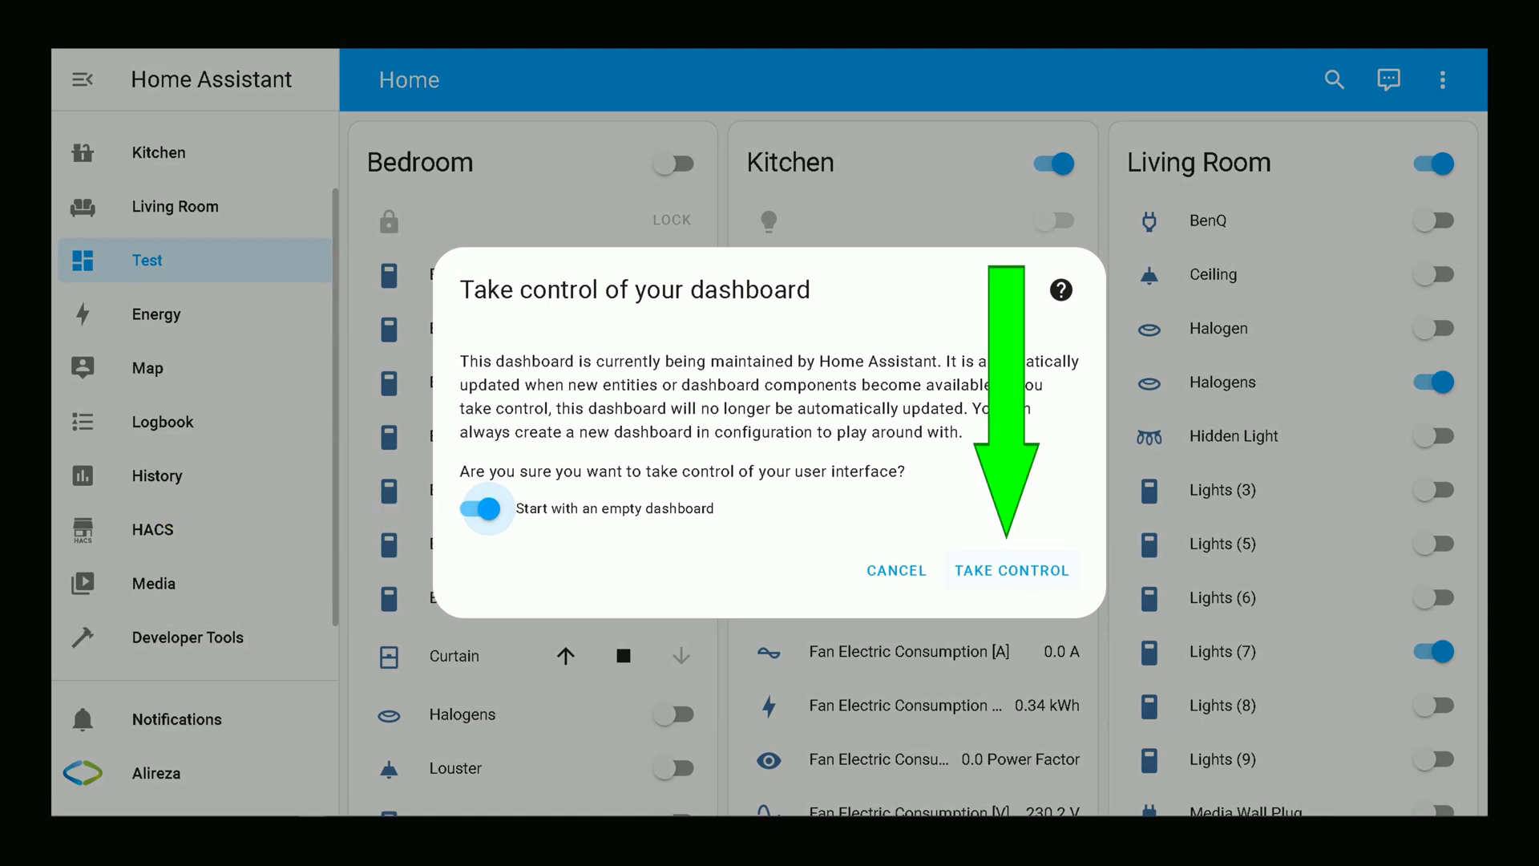
click(1012, 570)
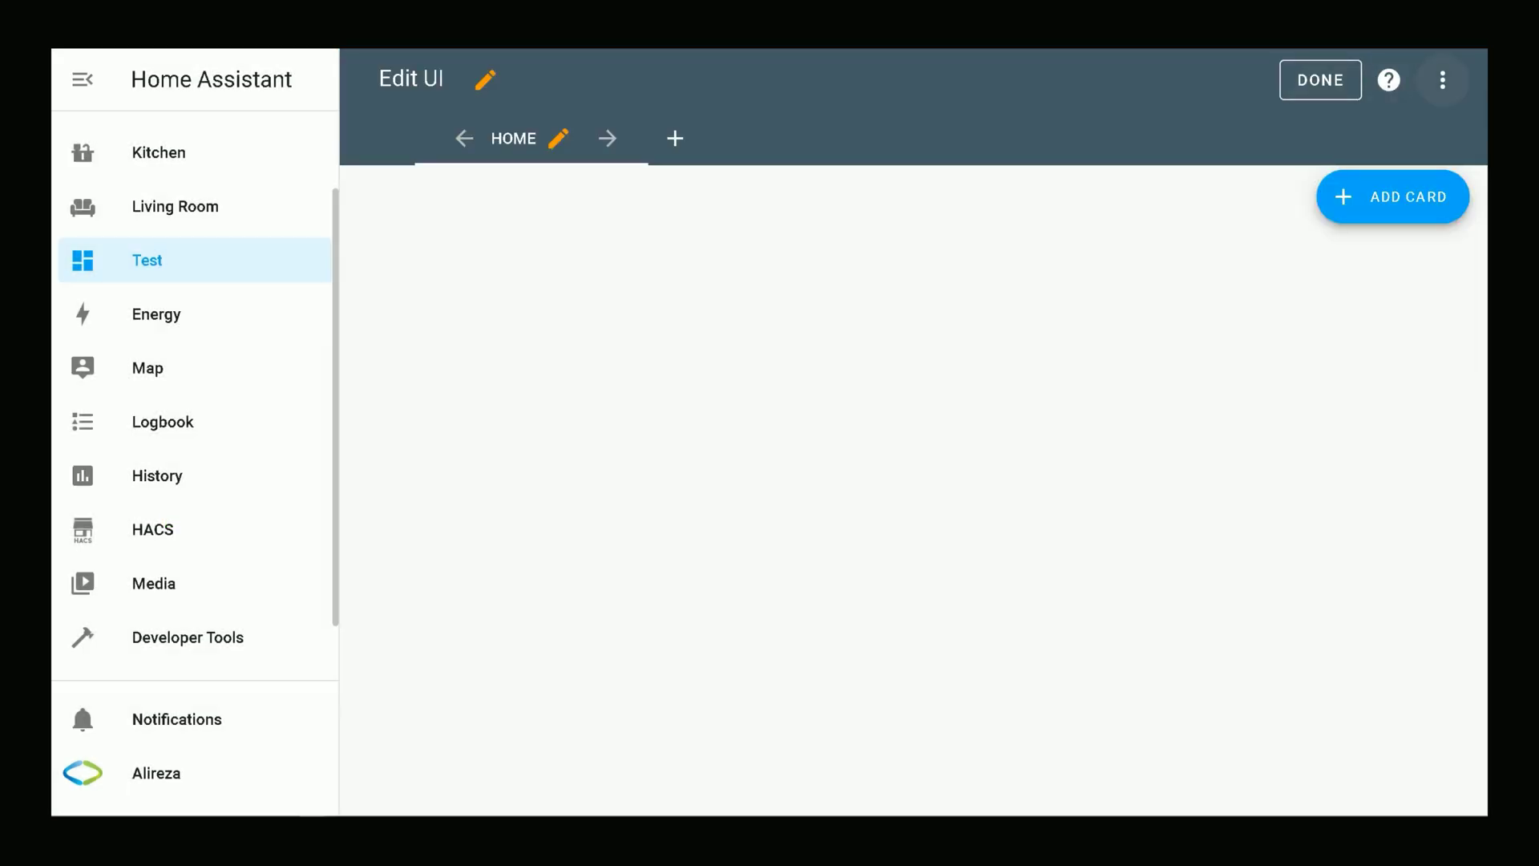
Step: Replace the Test dashboard's raw configuration with the copied custom:layout-card grid view YAML, including its picture-entity and button cards
click(1443, 79)
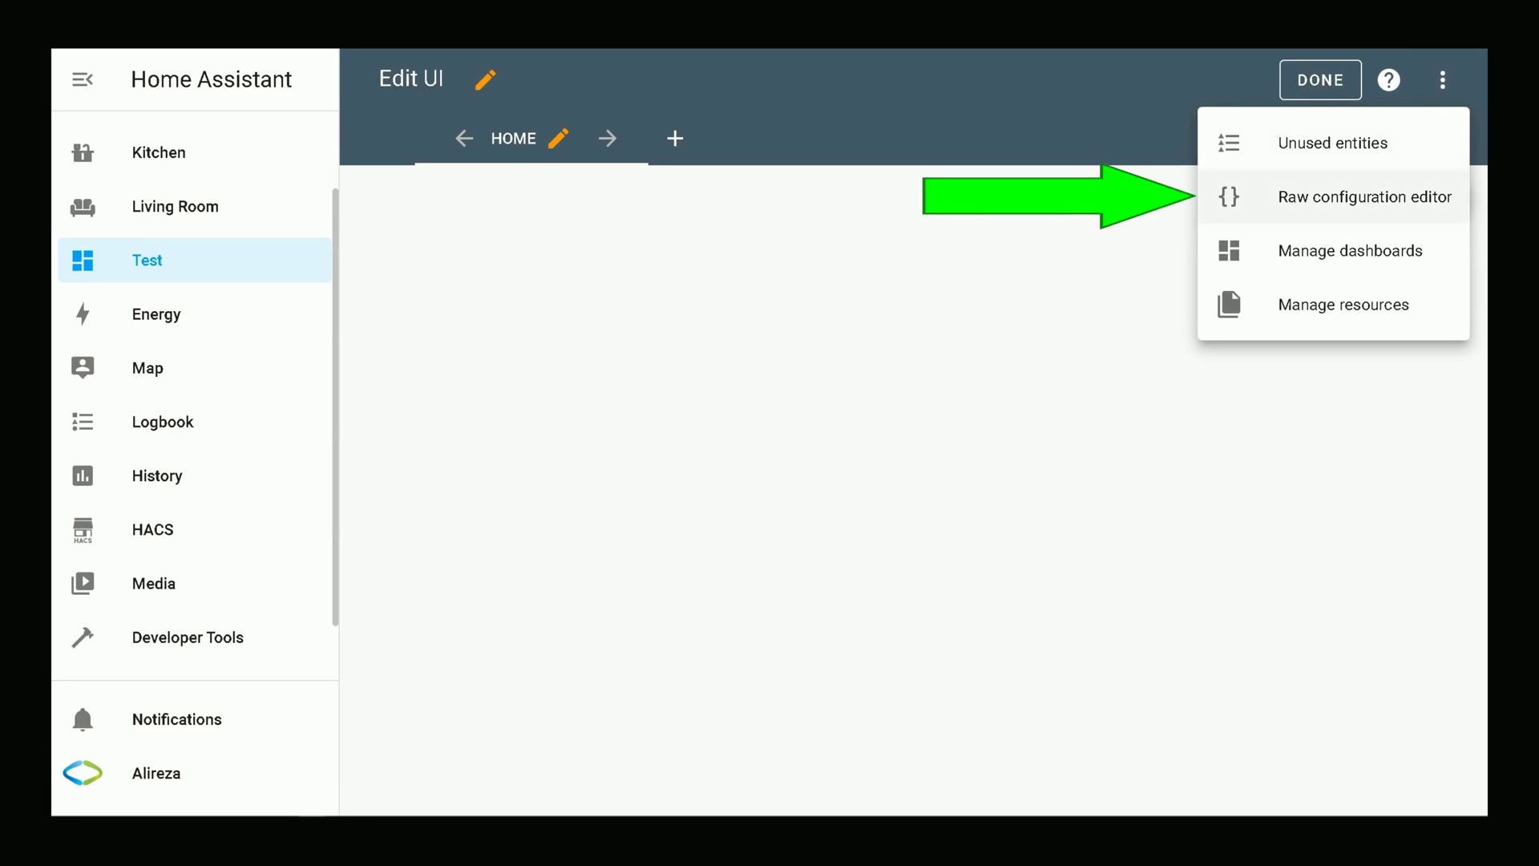
click(1364, 196)
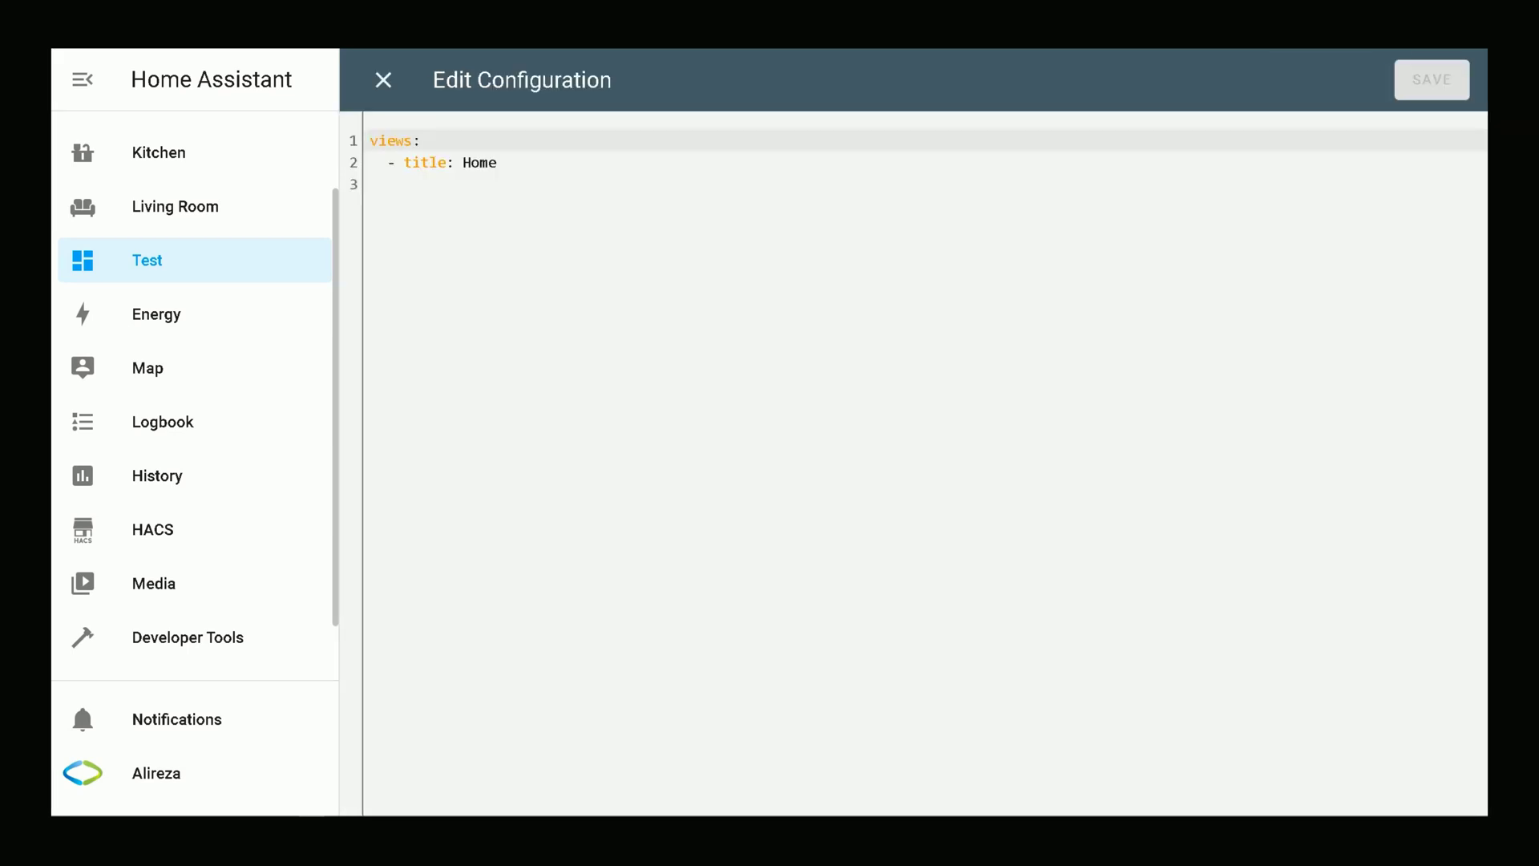
drag(497, 162, 370, 141)
key(Delete)
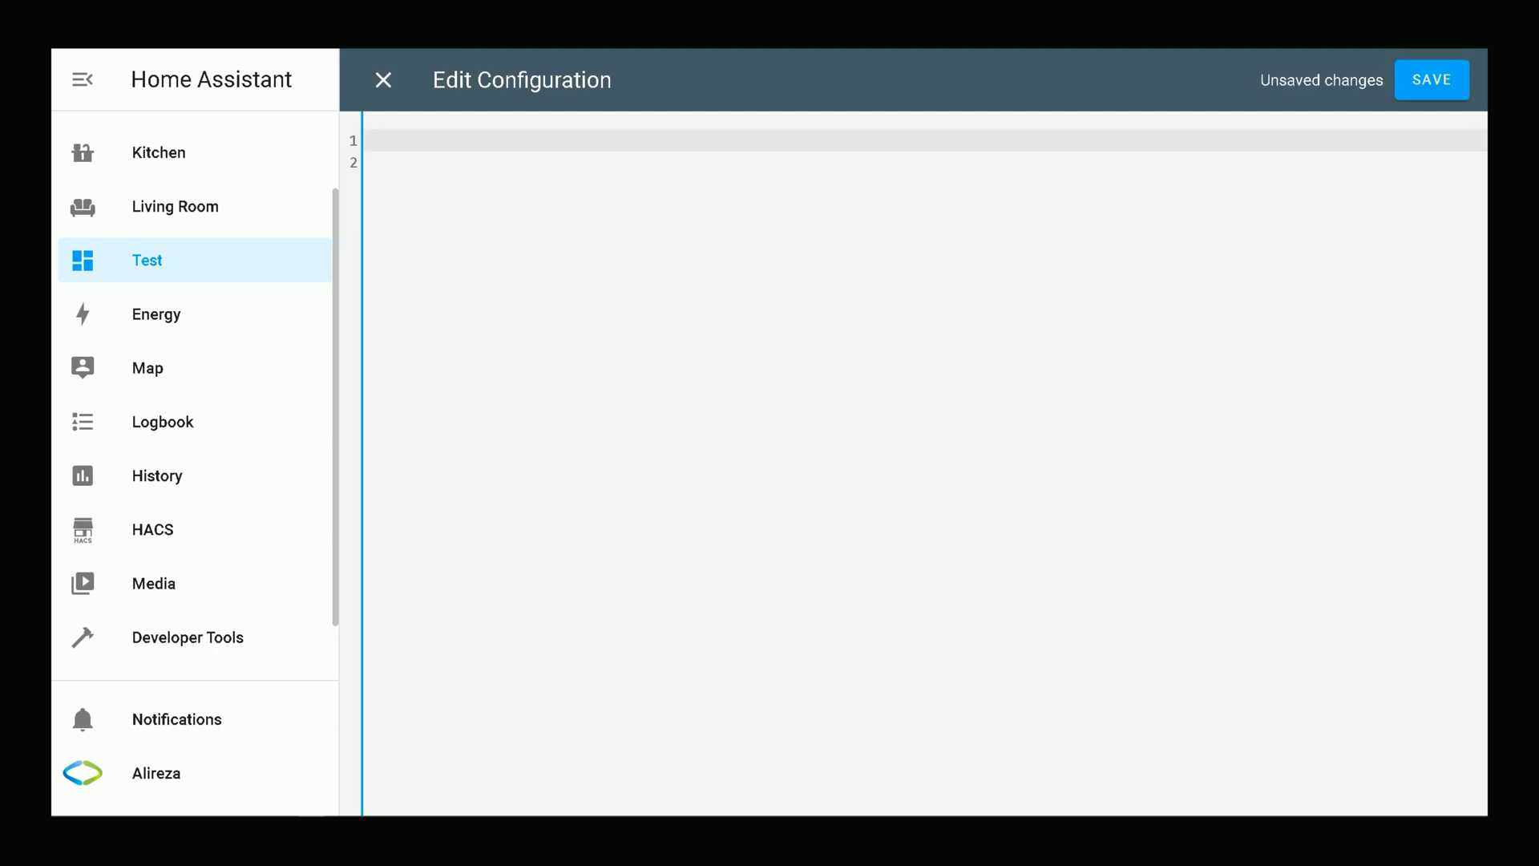
key(ctrl+v)
scroll(921, 464, up, 5)
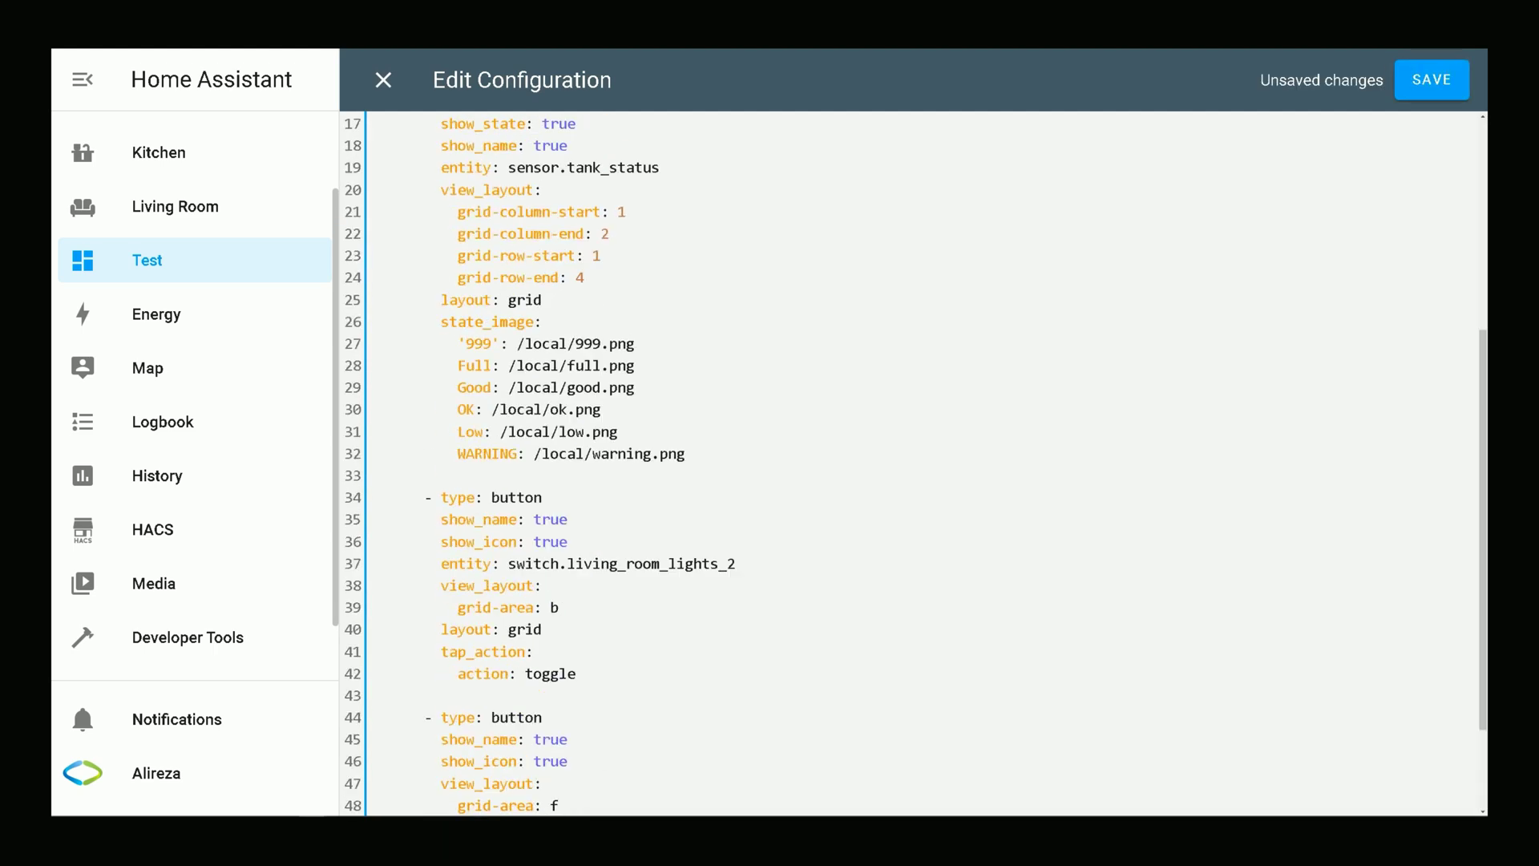
Step: Examine the view's title, type, layout type, and grid template columns, rows and areas in the pasted configuration
drag(499, 162, 466, 162)
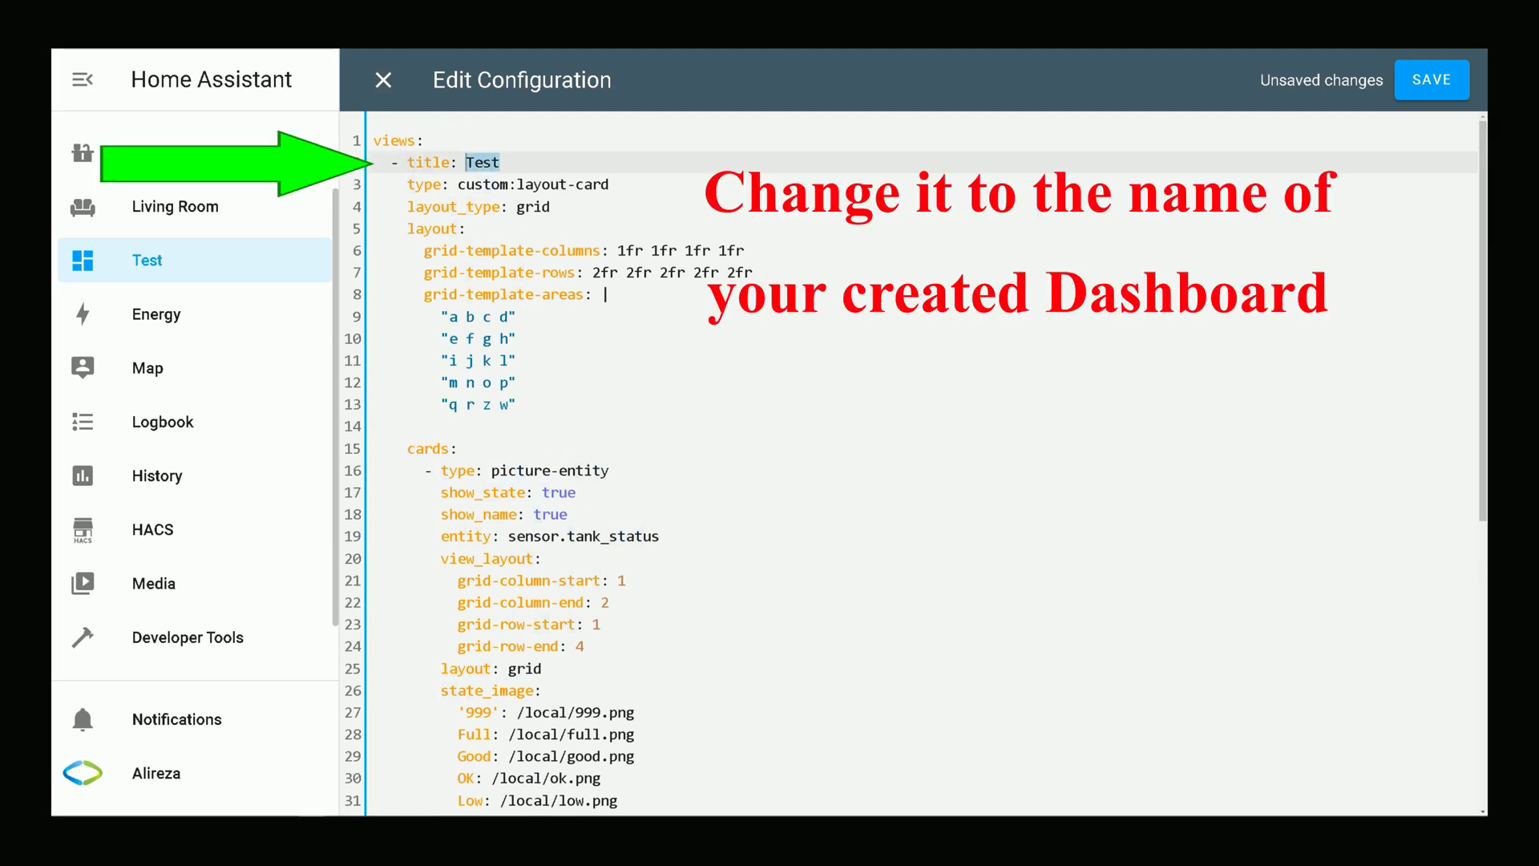
drag(608, 184, 457, 185)
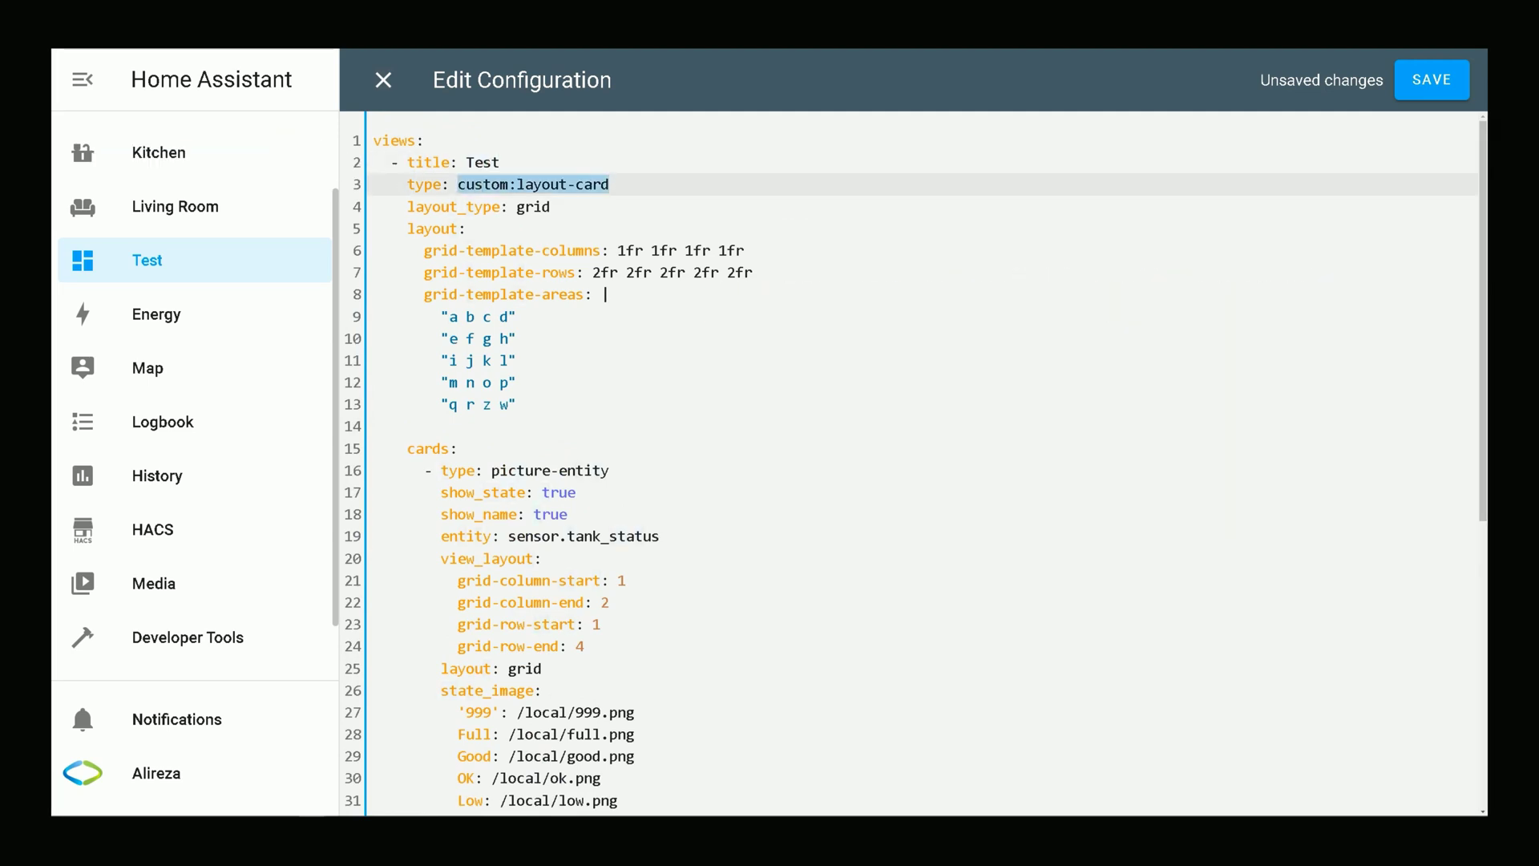
click(492, 206)
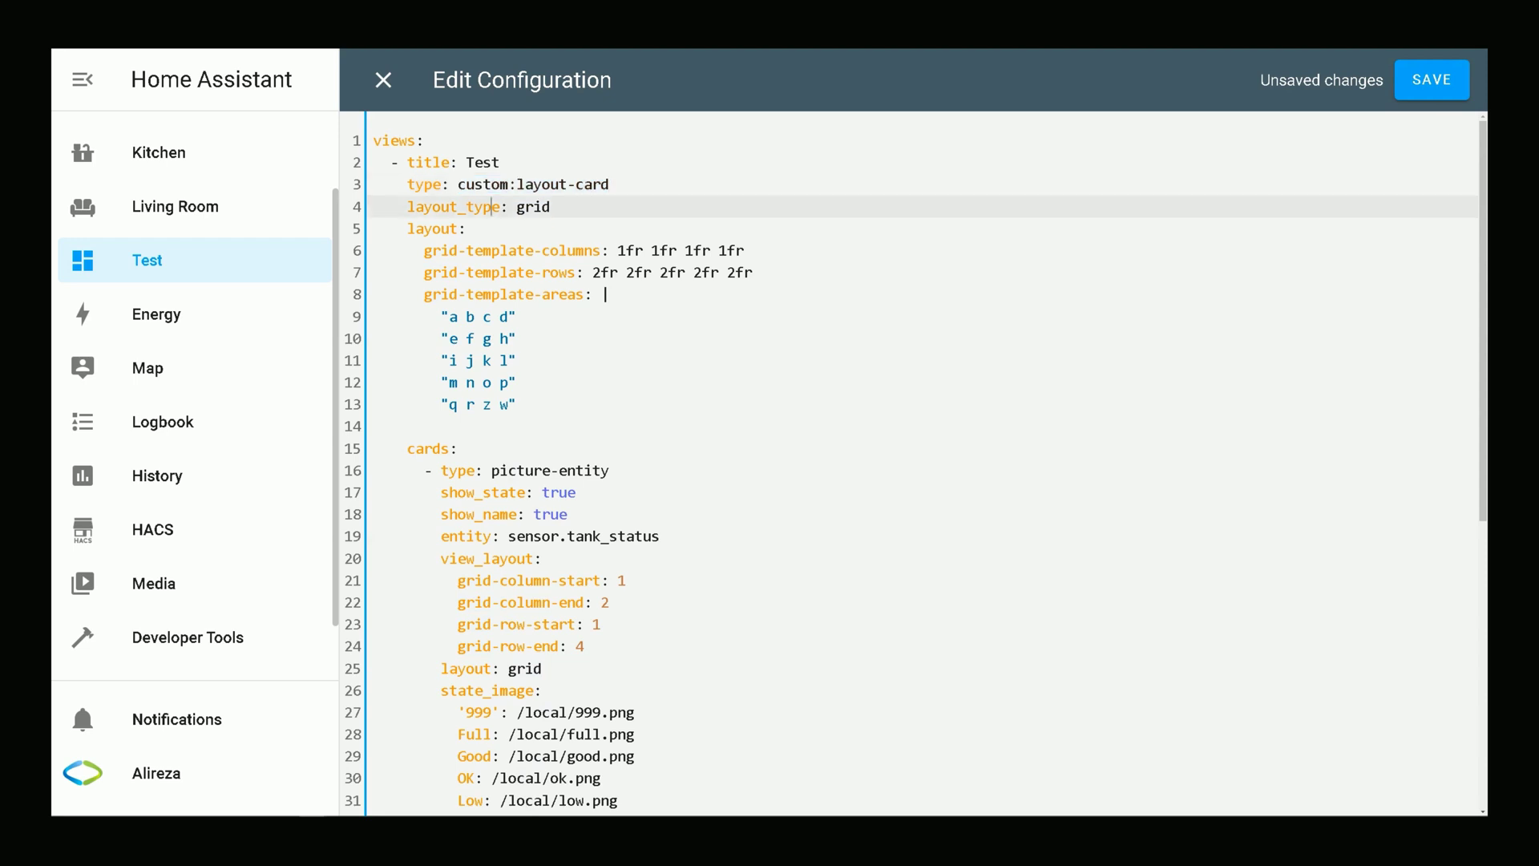
drag(516, 206, 551, 206)
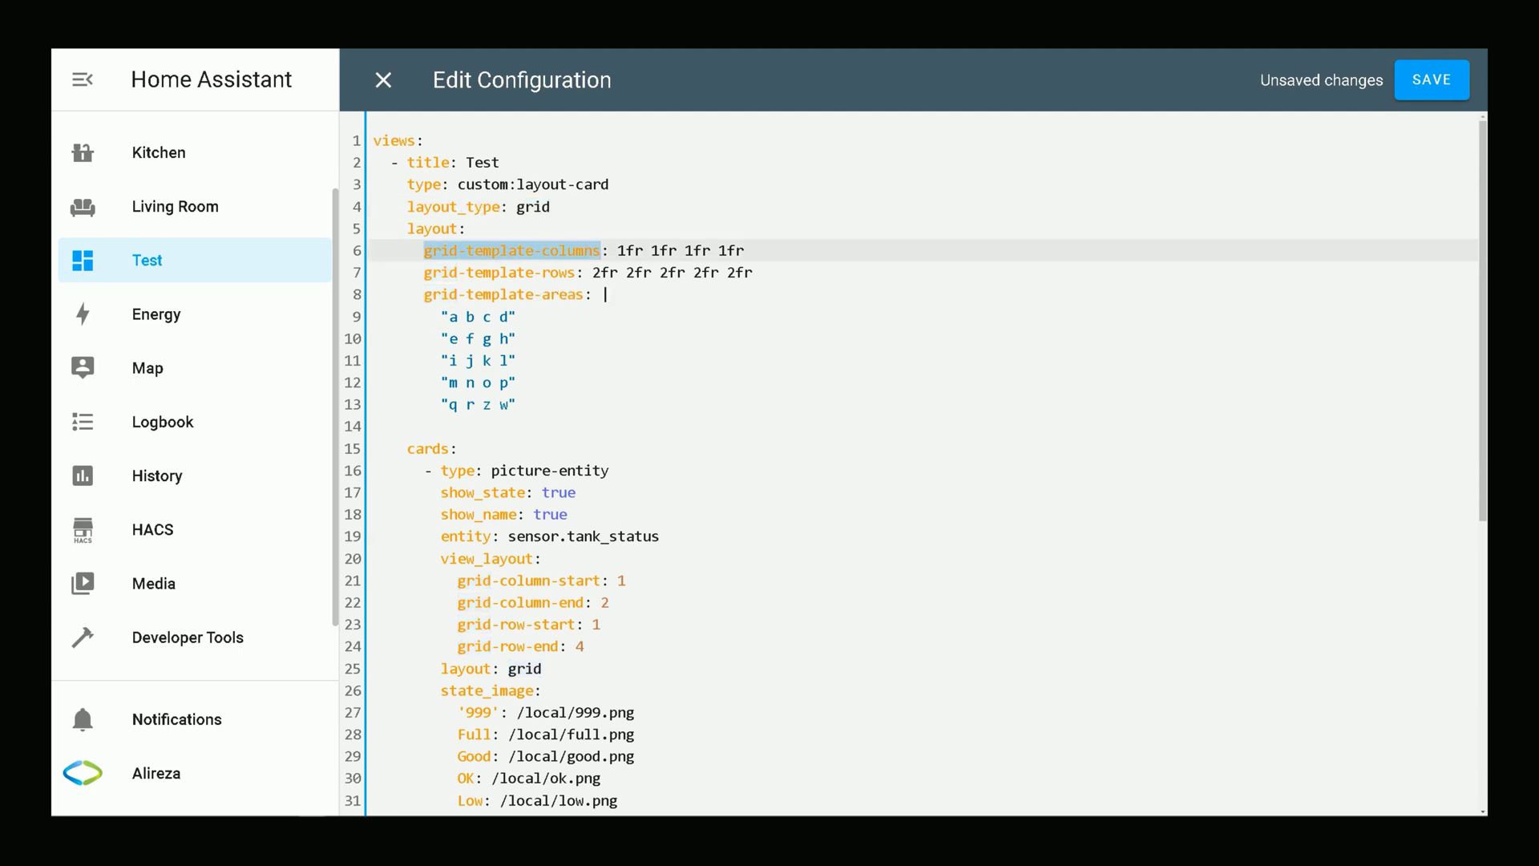
drag(424, 273, 575, 273)
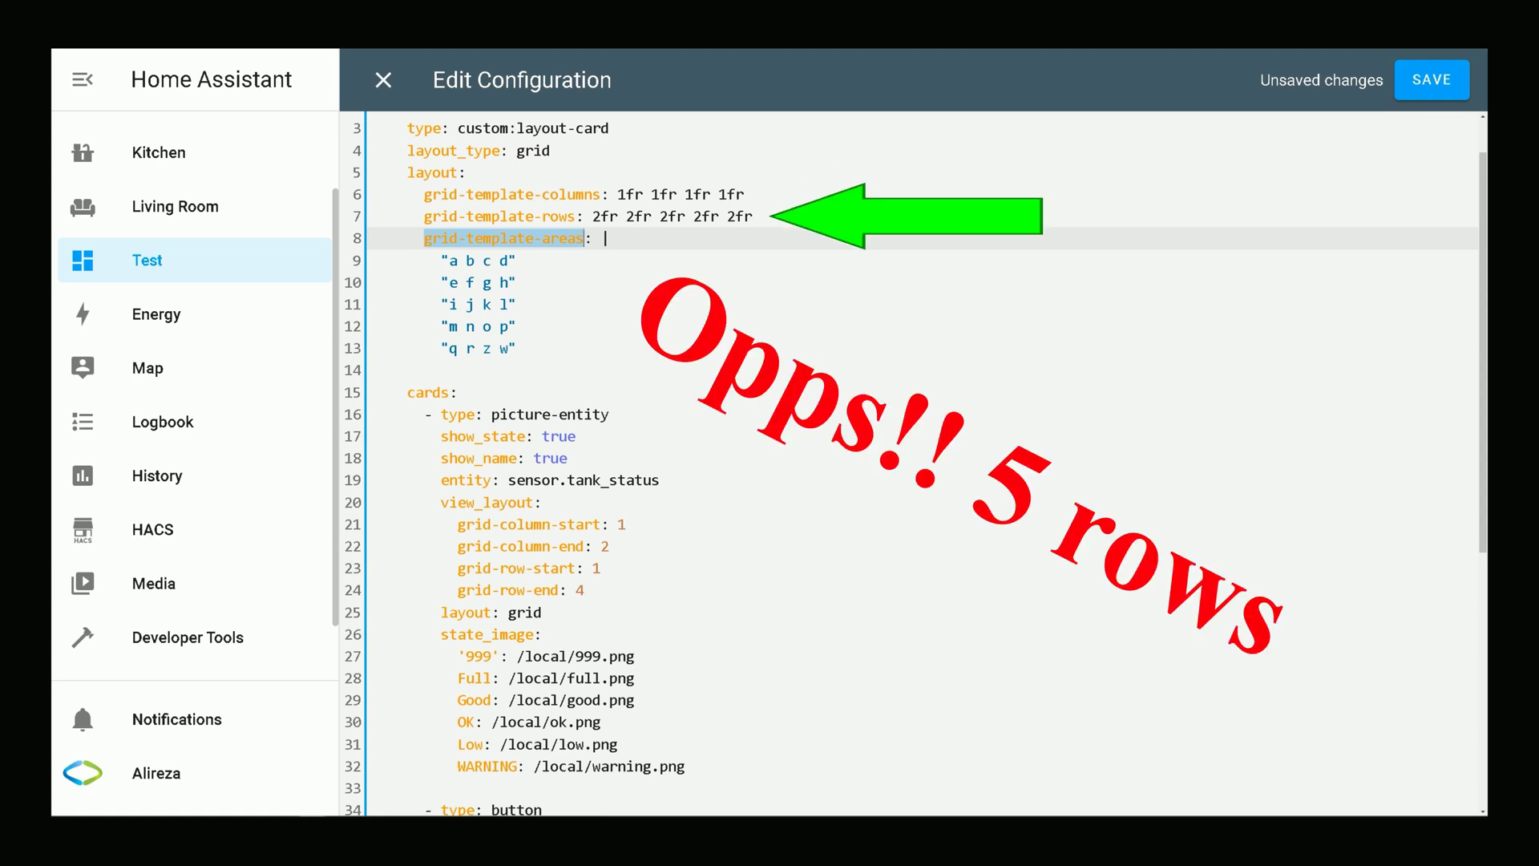
drag(433, 261, 516, 347)
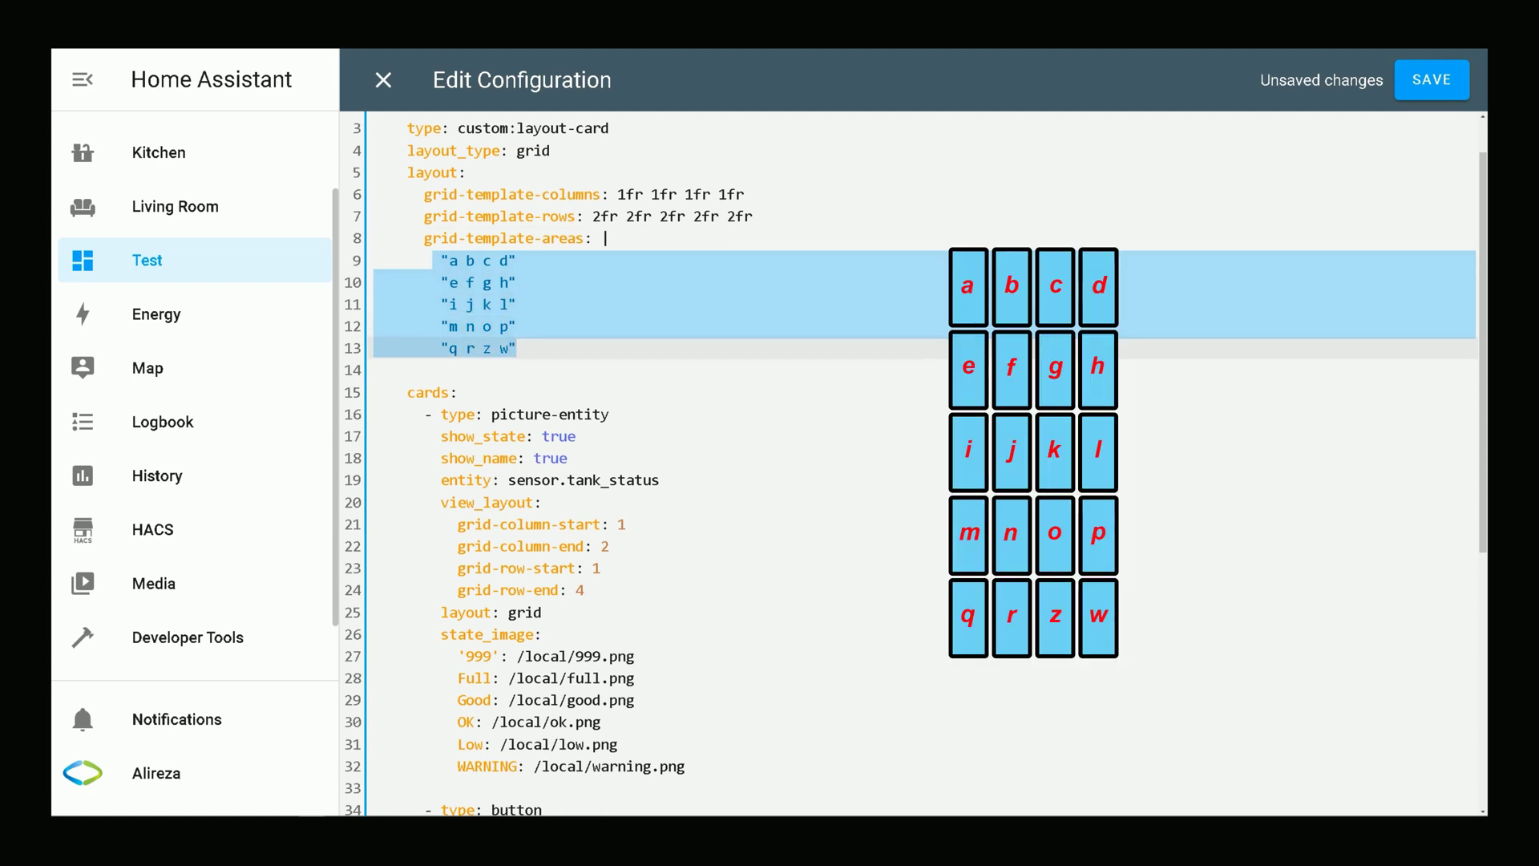
double_click(452, 261)
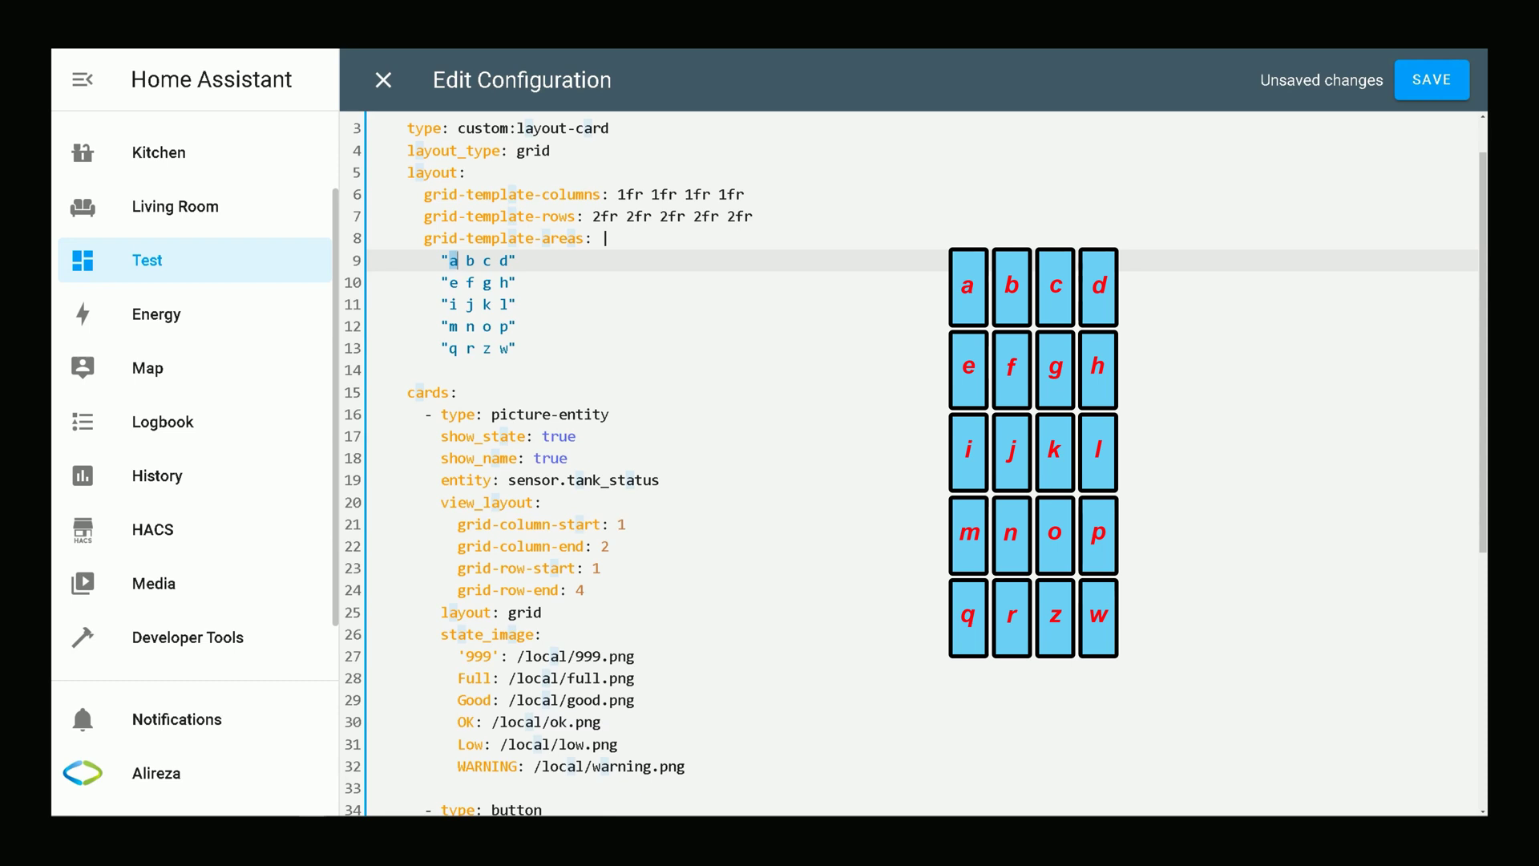
Step: Examine the letters in the grid-template-areas rows and the layout block above the cards section
click(466, 261)
key(Right)
key(Right)
key(Right)
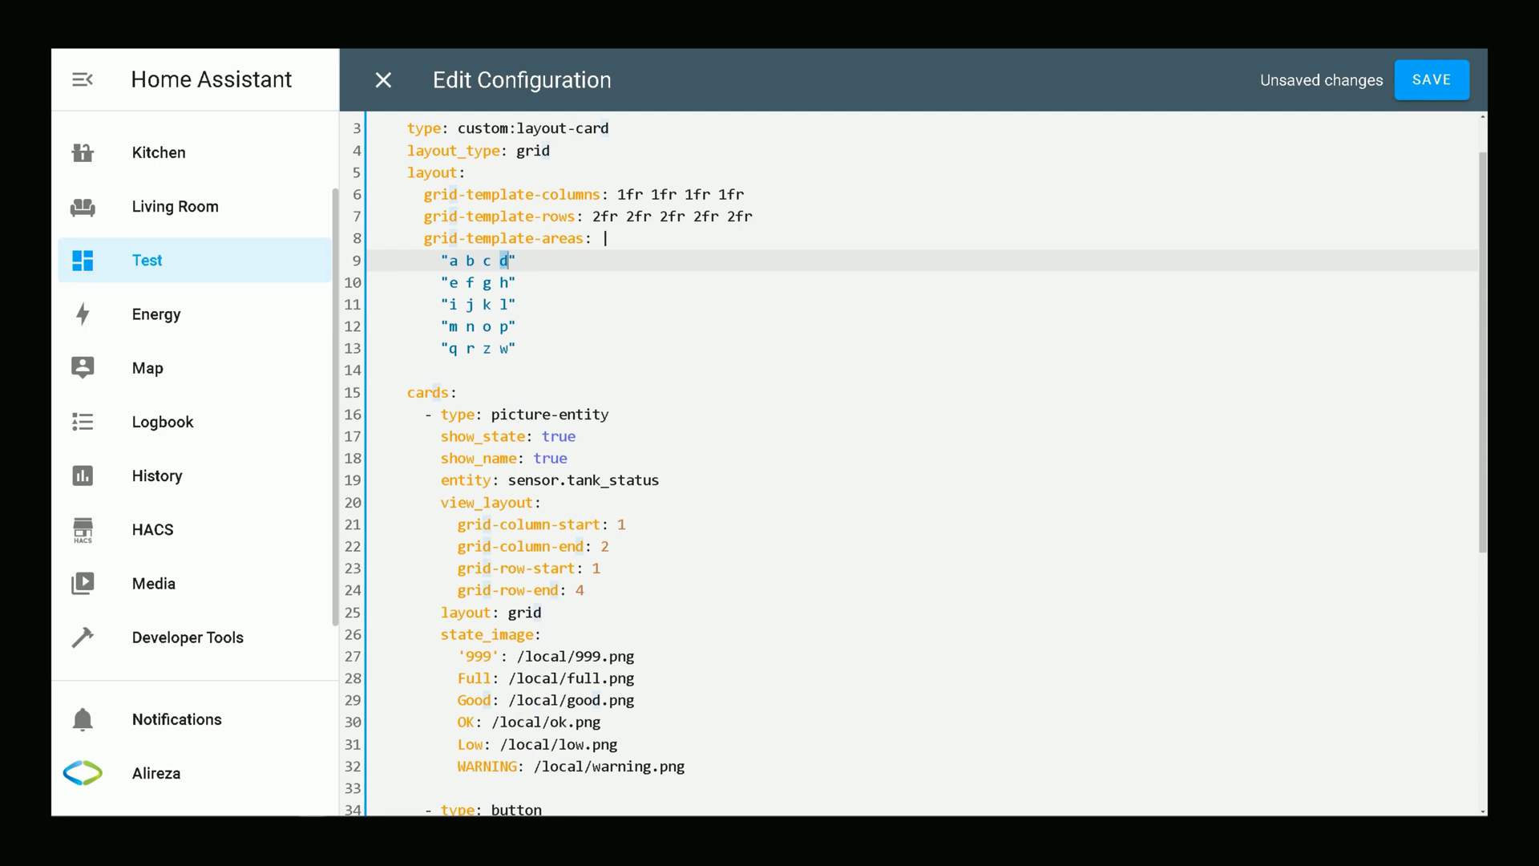
click(516, 326)
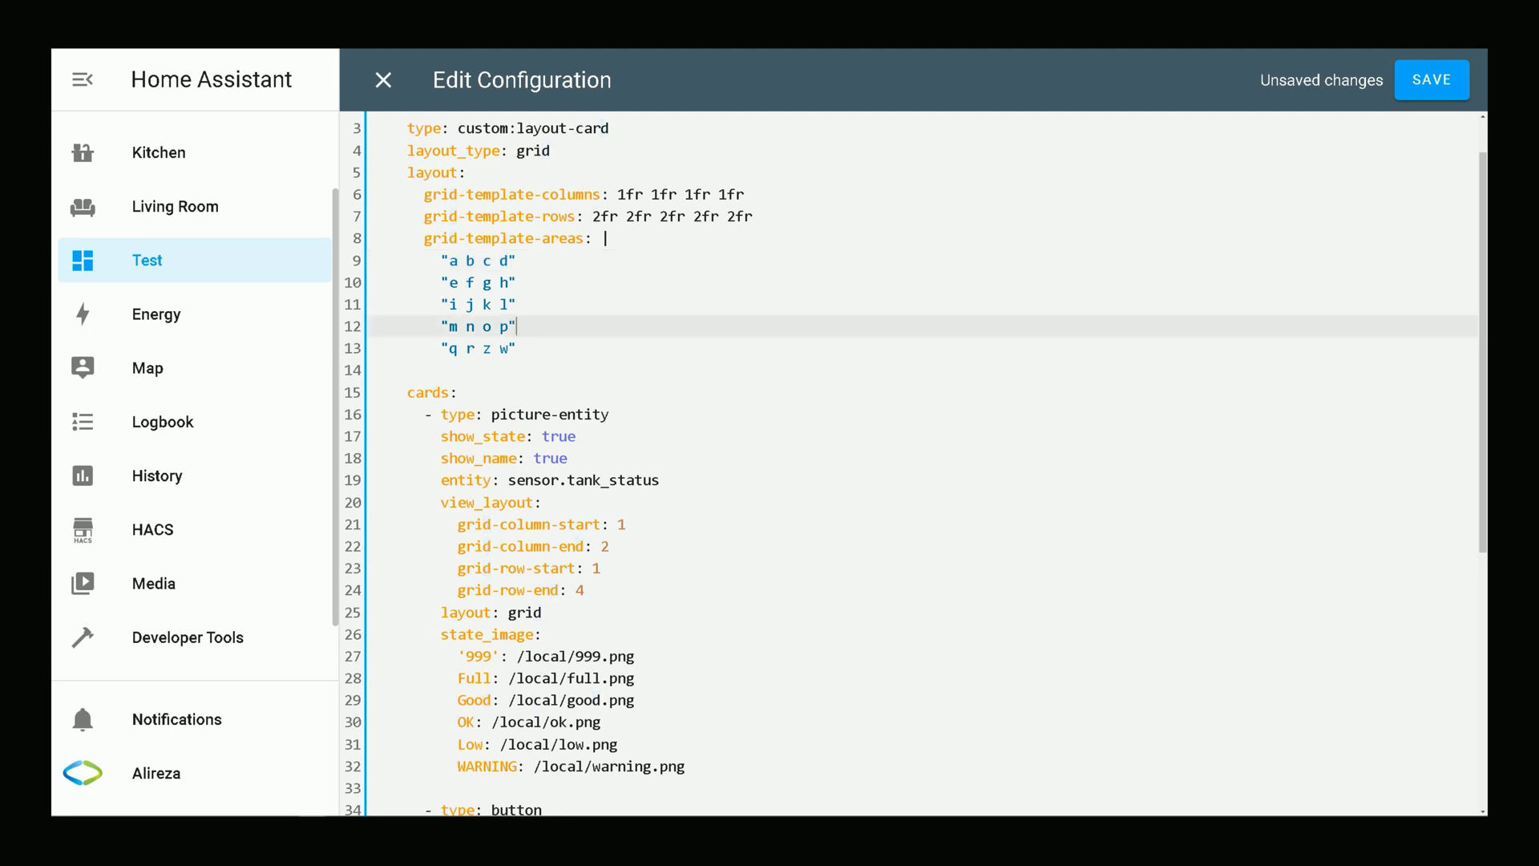
drag(517, 348, 374, 128)
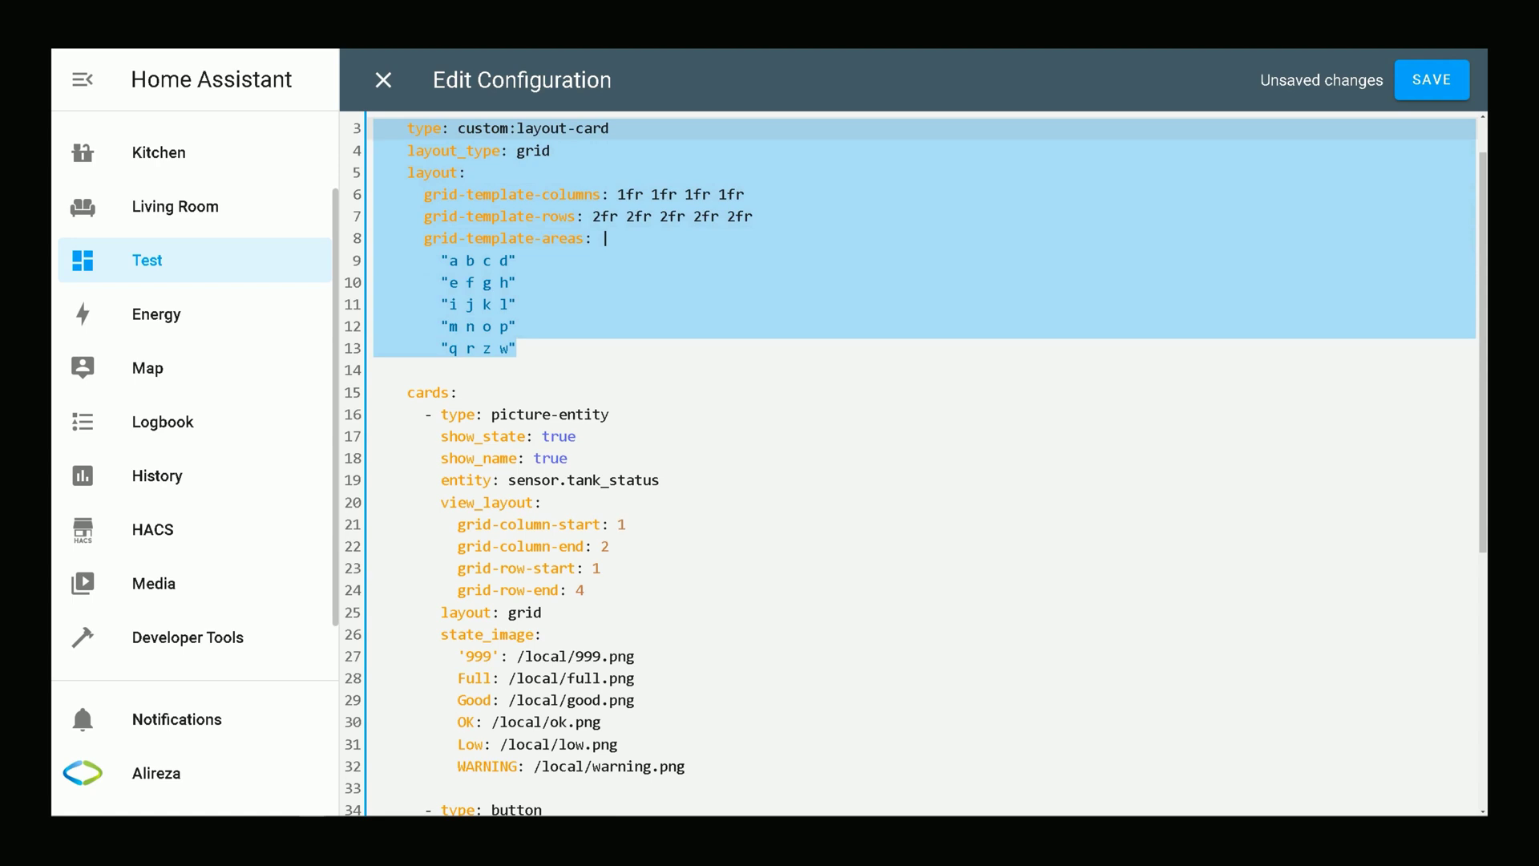
click(373, 370)
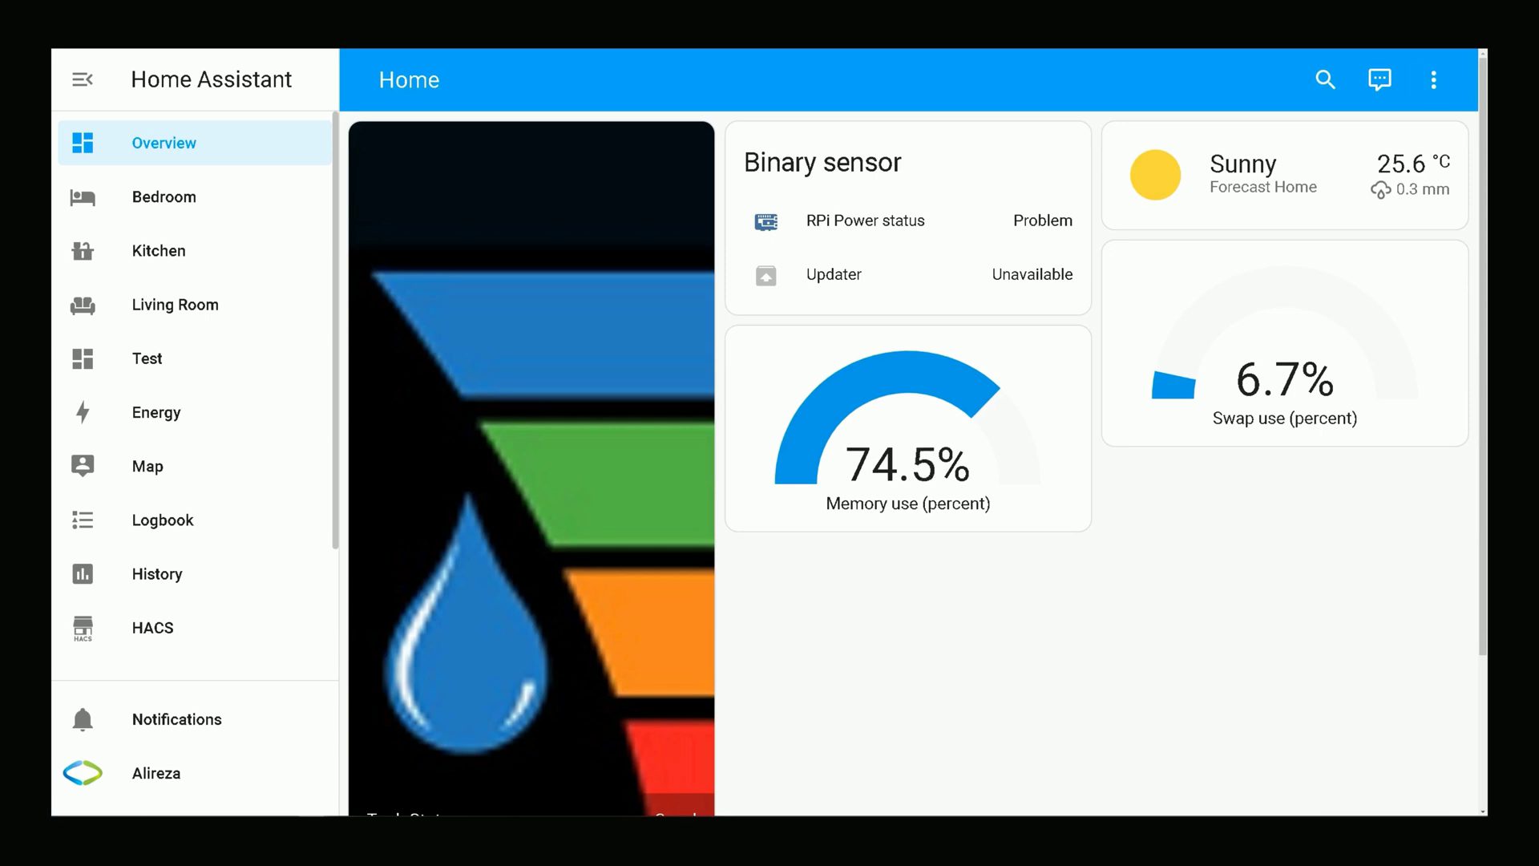
Step: Open the Overview dashboard's Home view for editing and start adding a Button card
click(1433, 79)
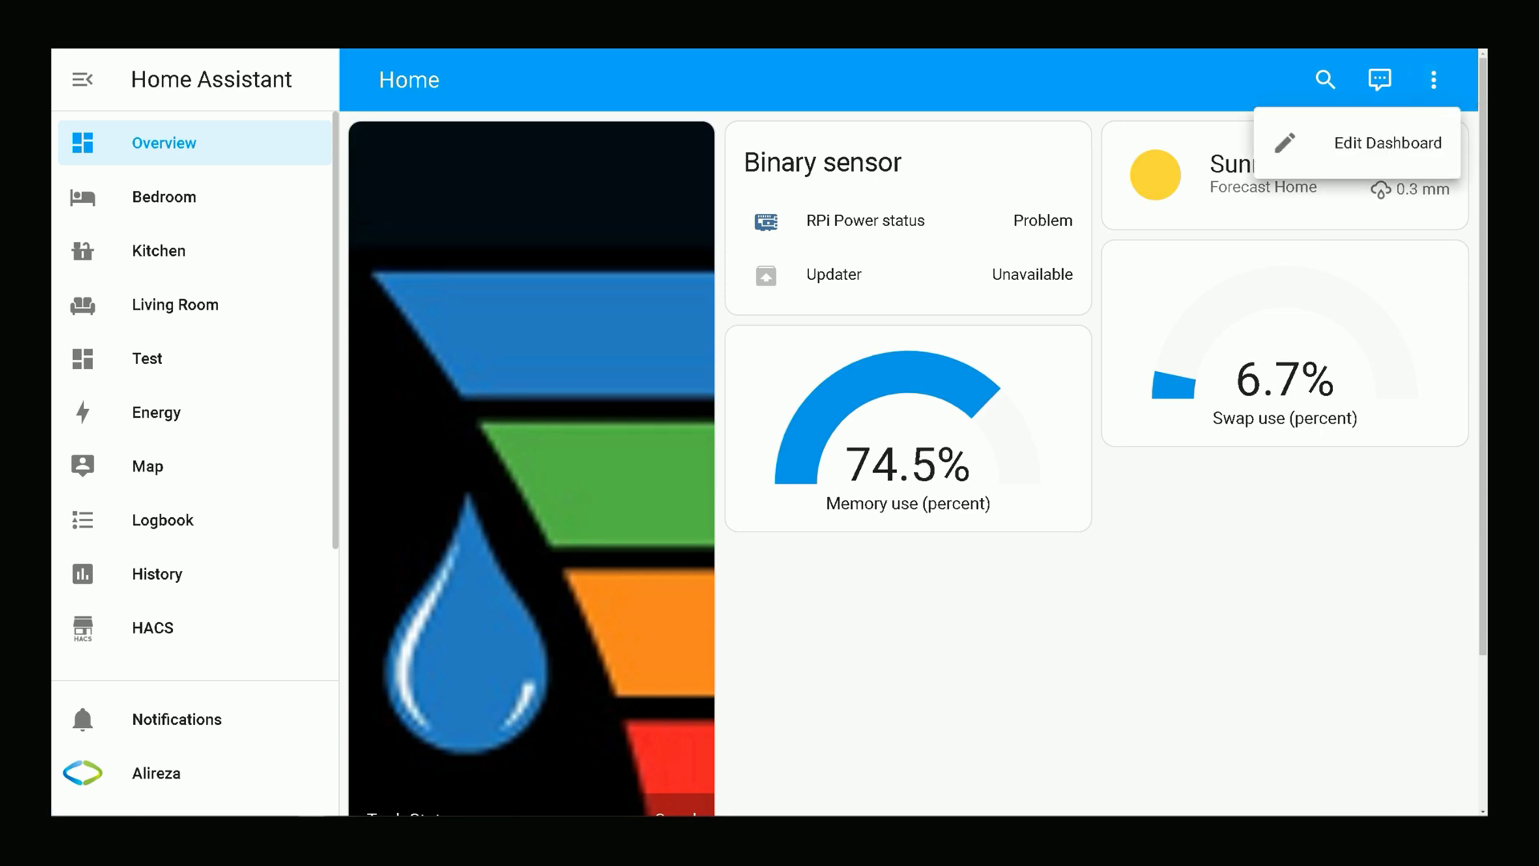
click(1387, 142)
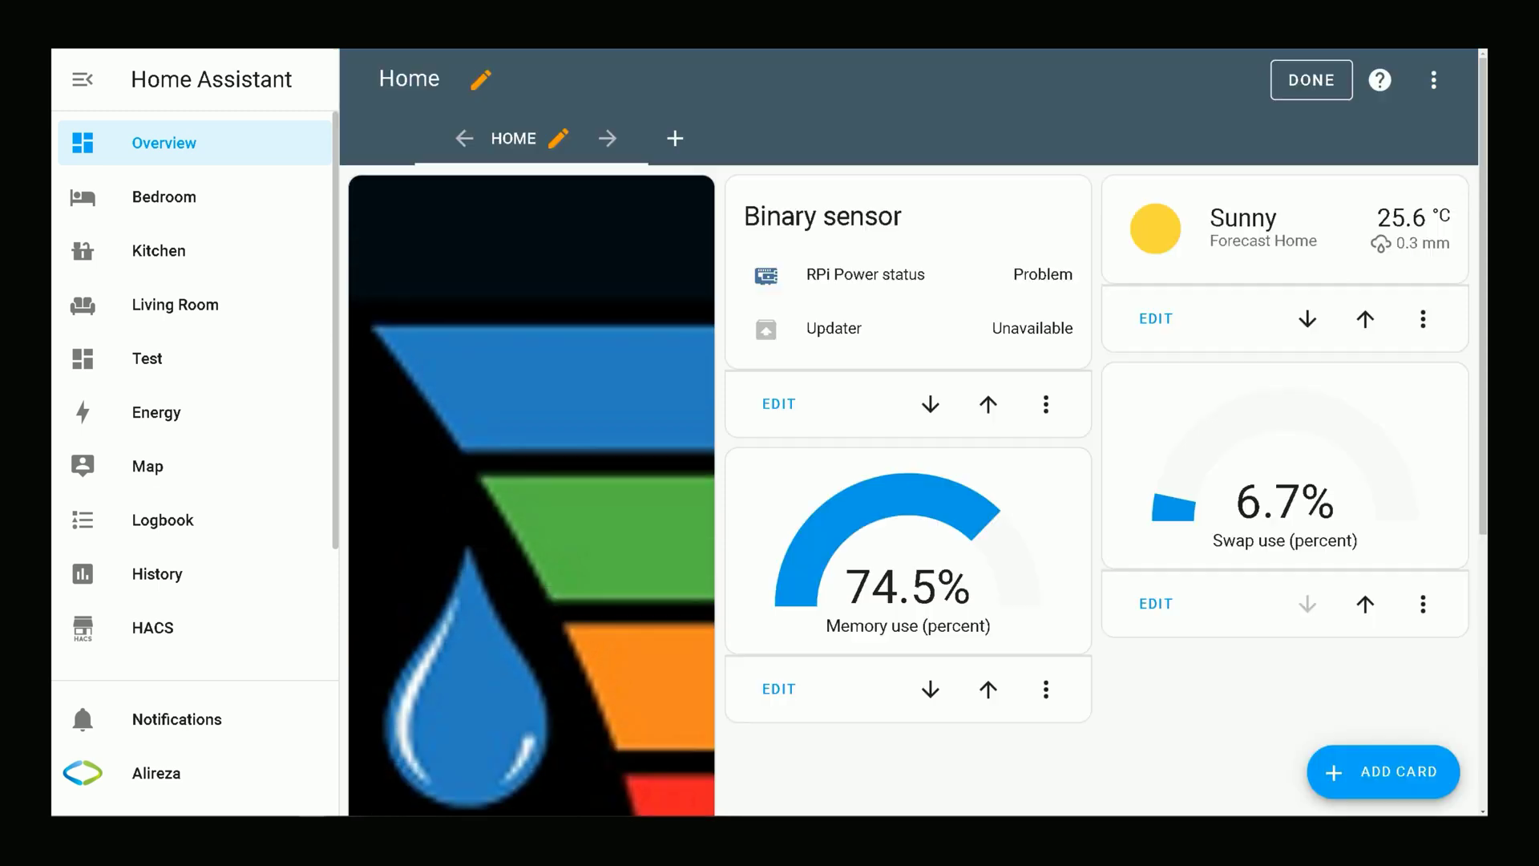
click(1383, 771)
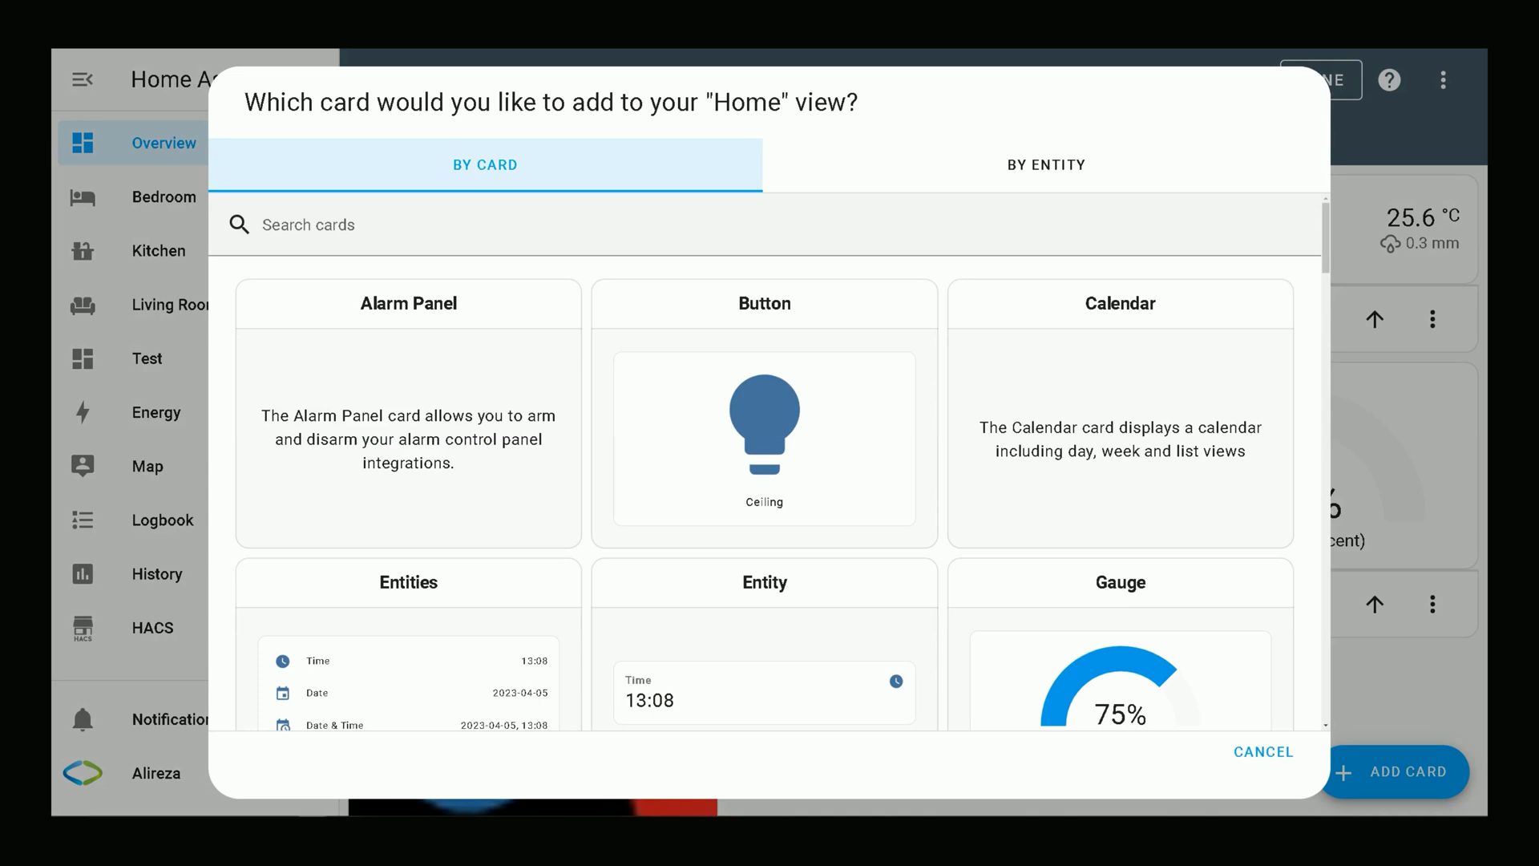
click(764, 438)
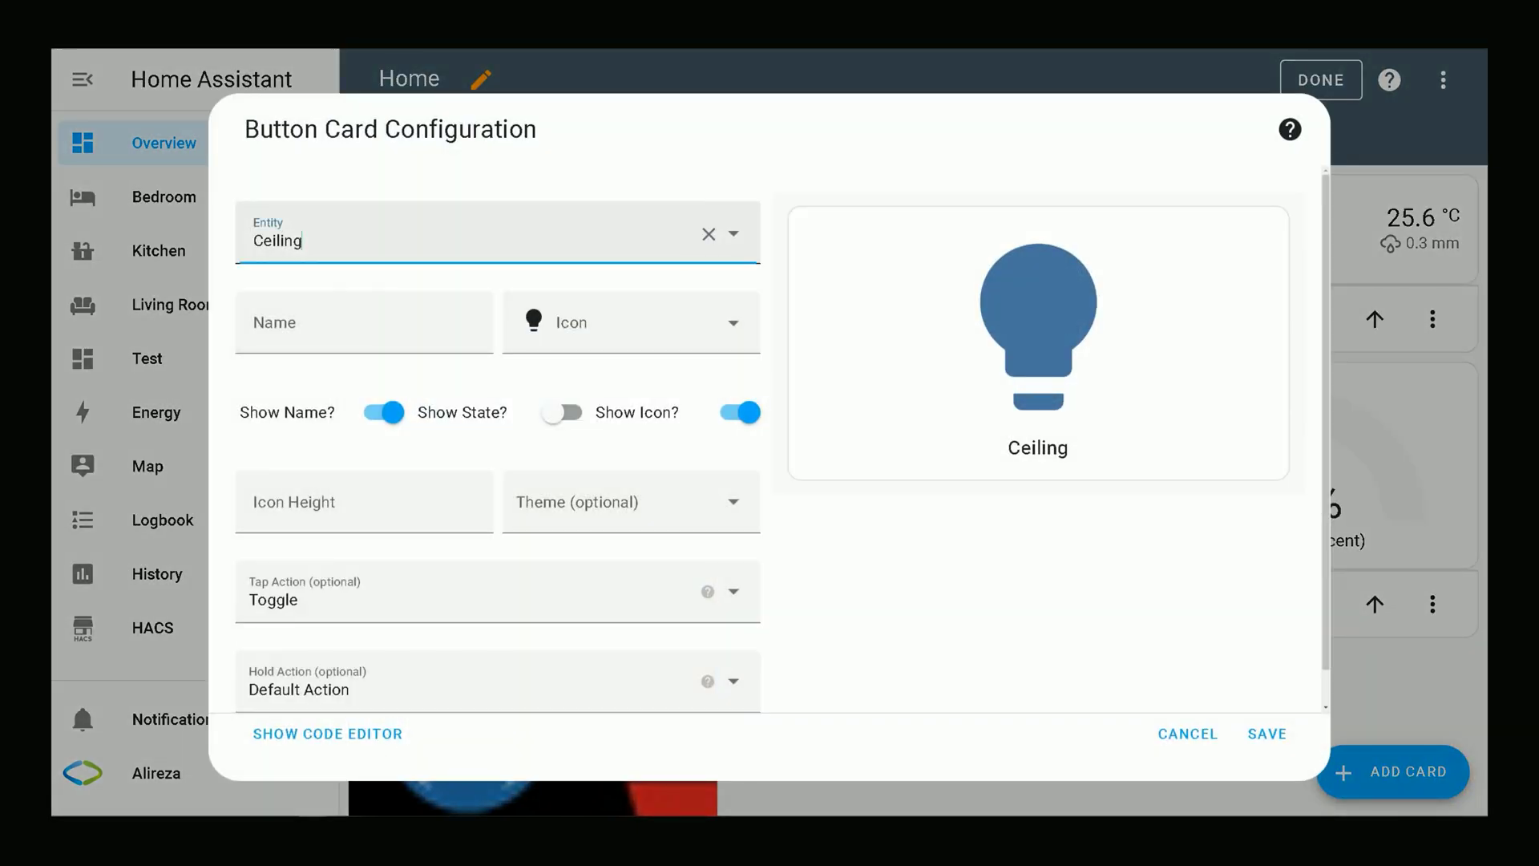
Step: Set the button card's entity to the Halogens switch.bed_room_lights
click(497, 233)
drag(302, 240, 284, 240)
key(Escape)
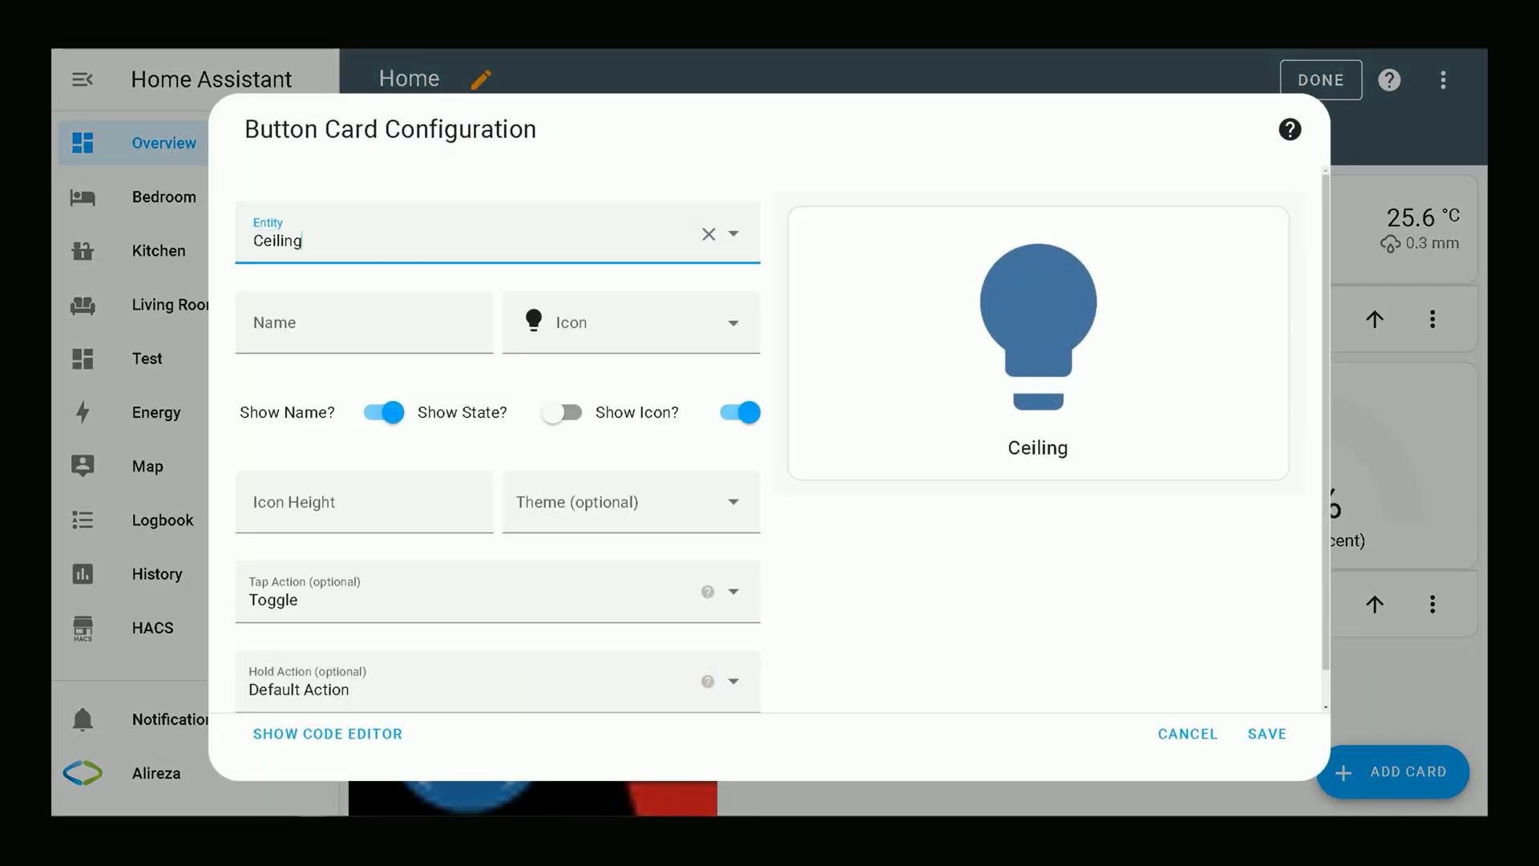
text(halo)
key(BackSpace)
key(ctrl+a)
key(BackSpace)
text(halog)
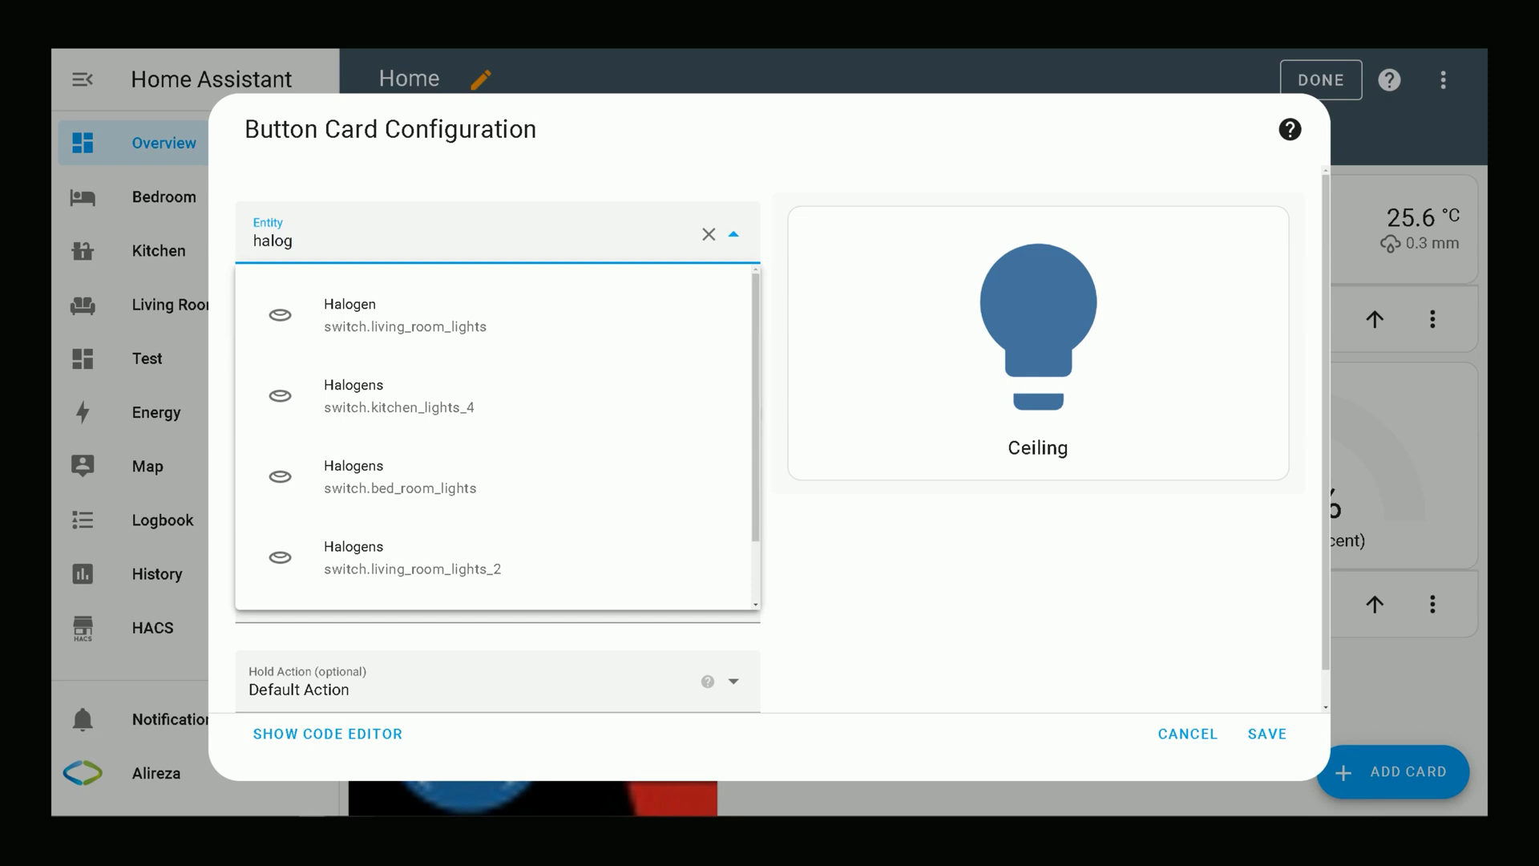
key(Down)
key(Down)
key(Down)
key(Return)
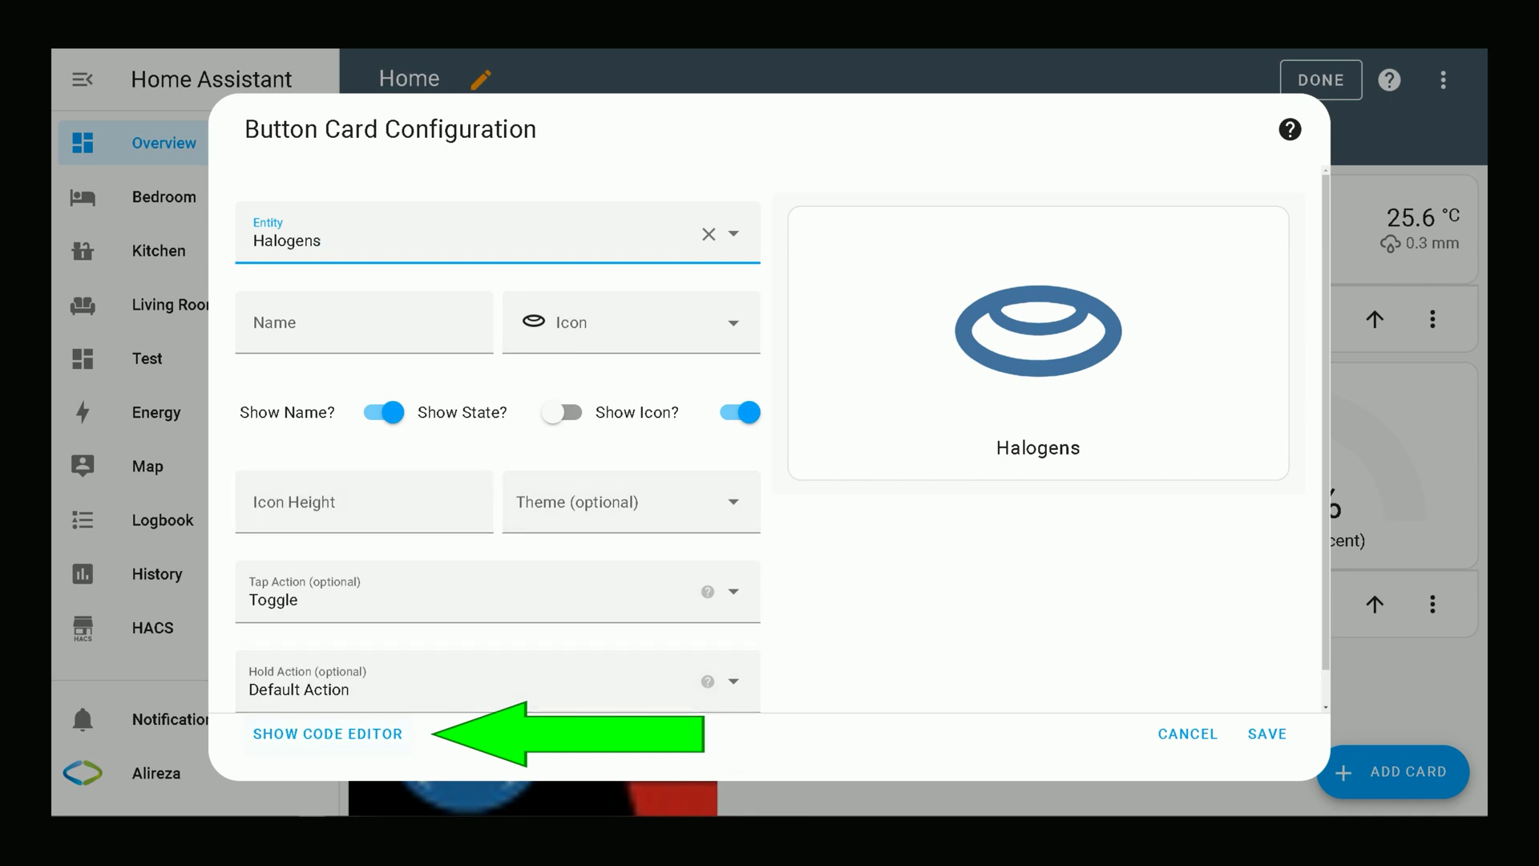
Step: Show the button card's YAML code and copy all of it
click(327, 733)
drag(267, 230, 267, 361)
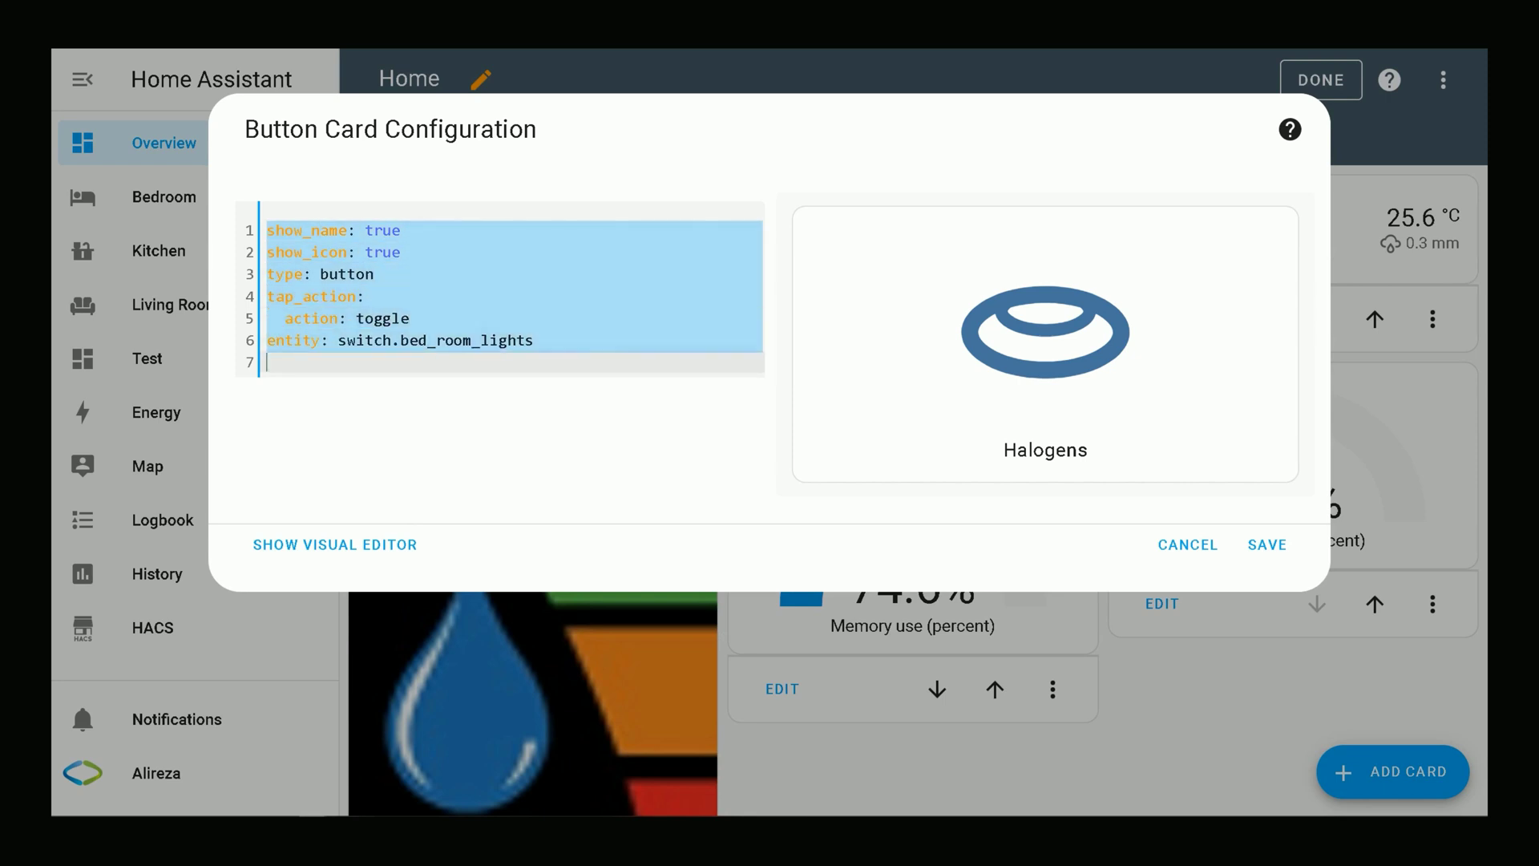
right_click(328, 261)
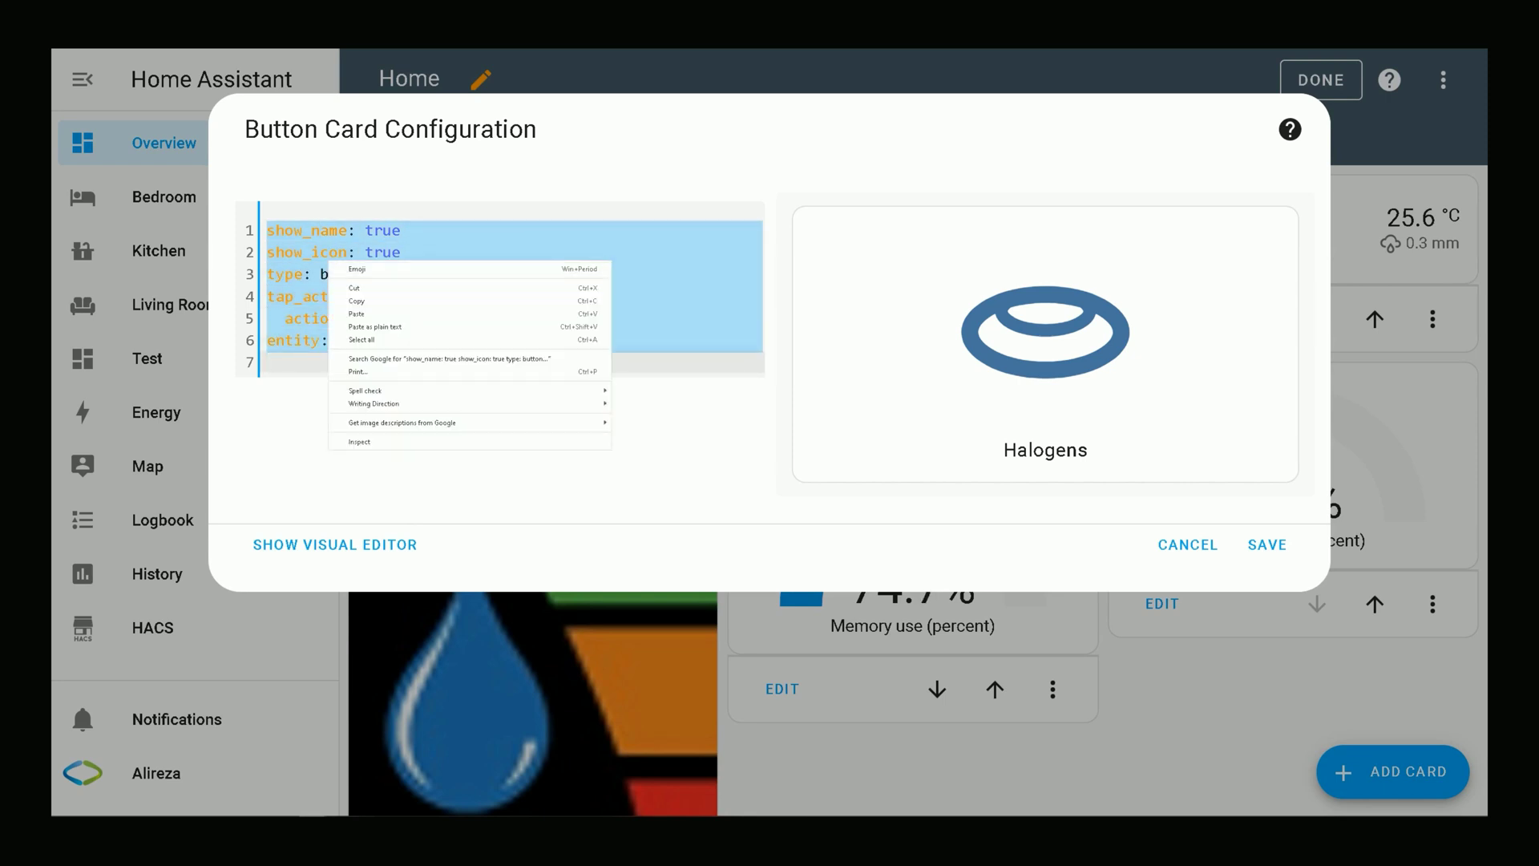
click(361, 301)
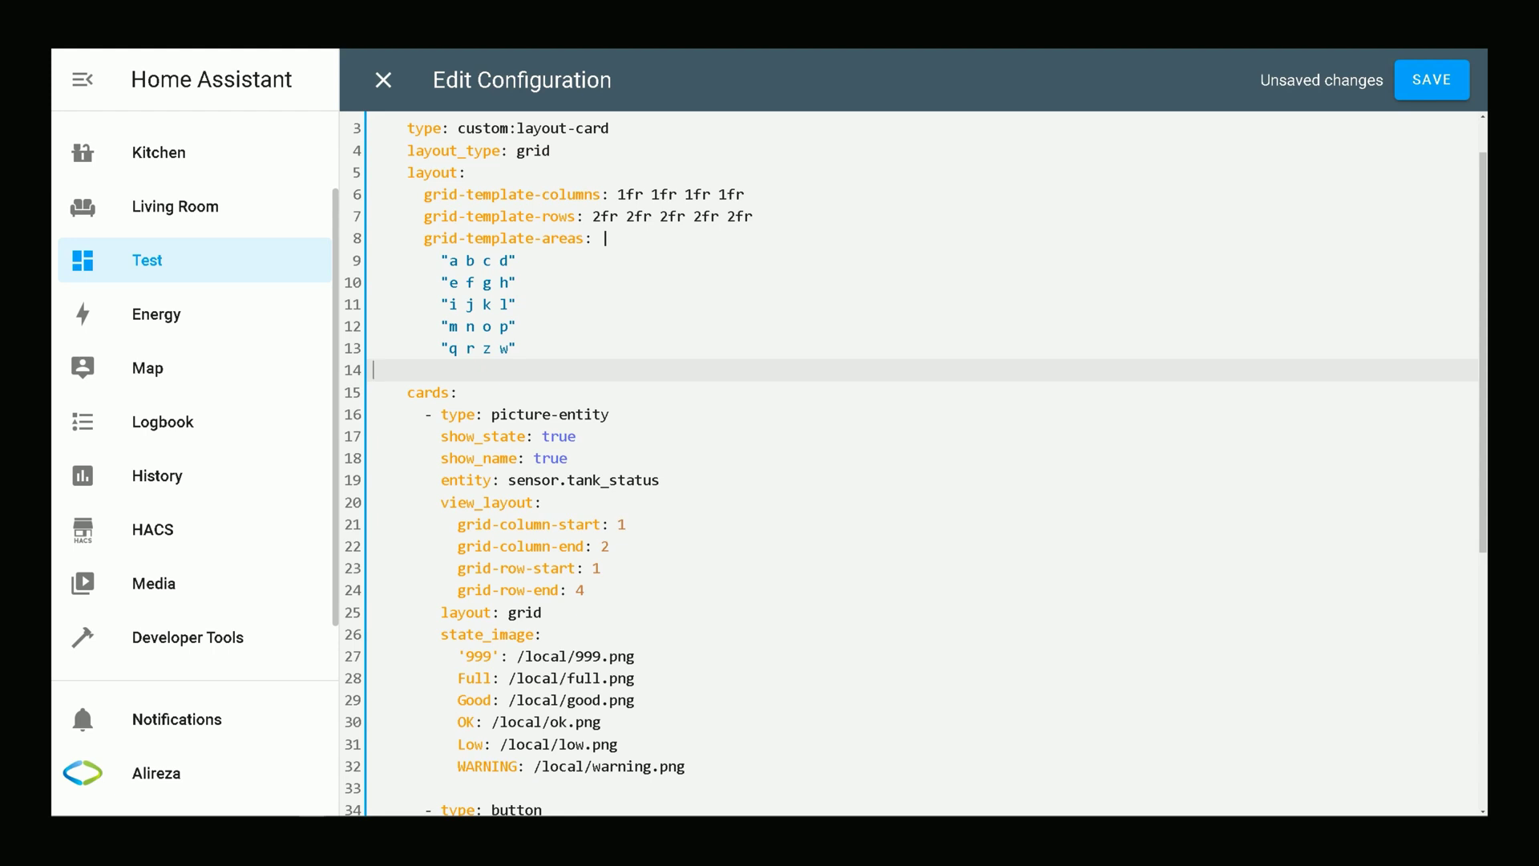
Step: Paste the copied button YAML on a new line below cards: in the Test configuration and indent its lines under that section
key(Down)
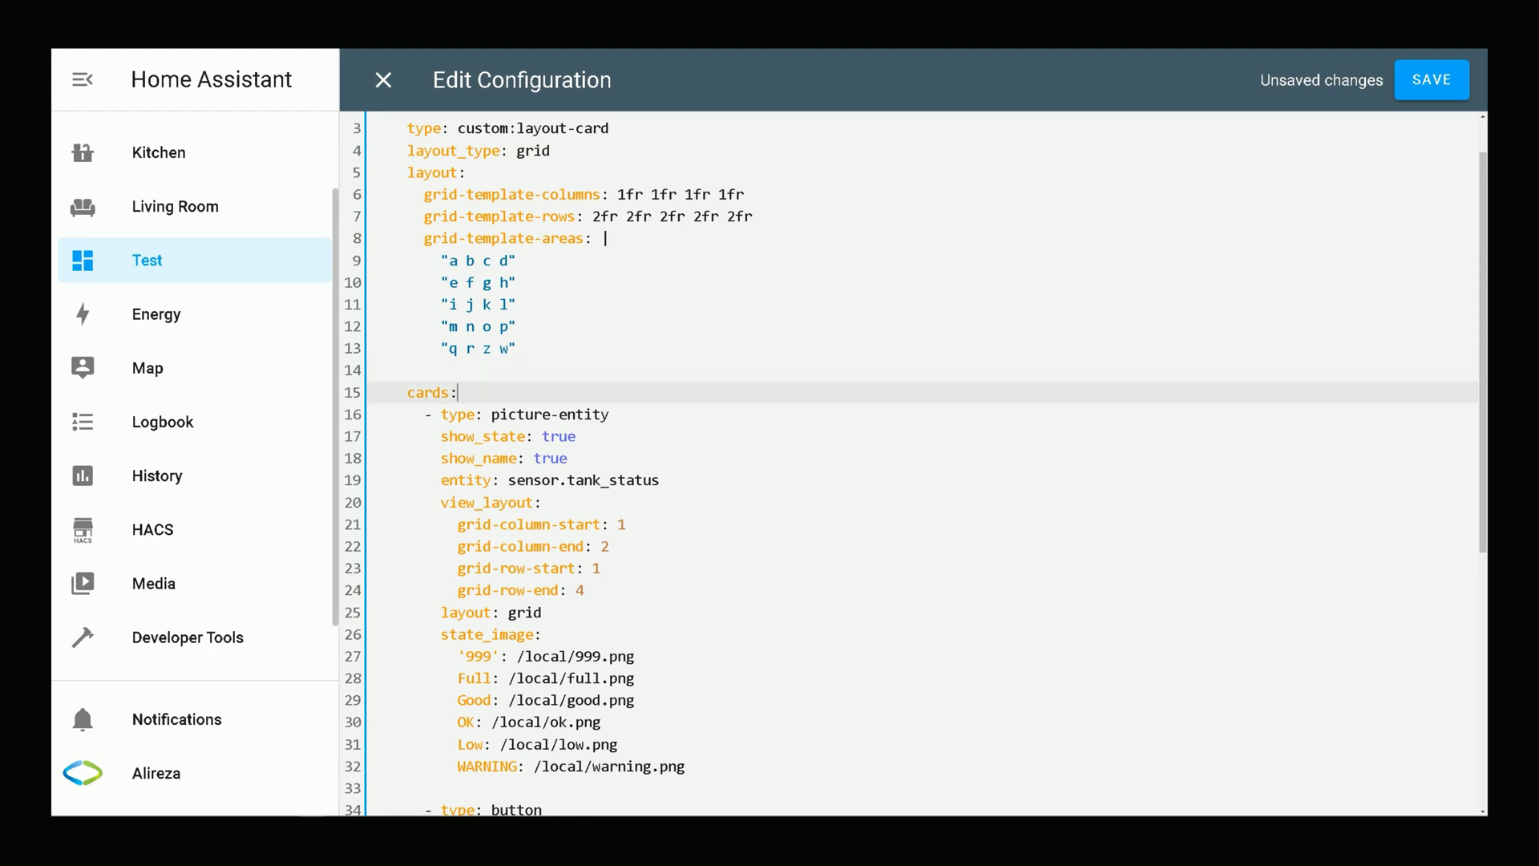
key(Return)
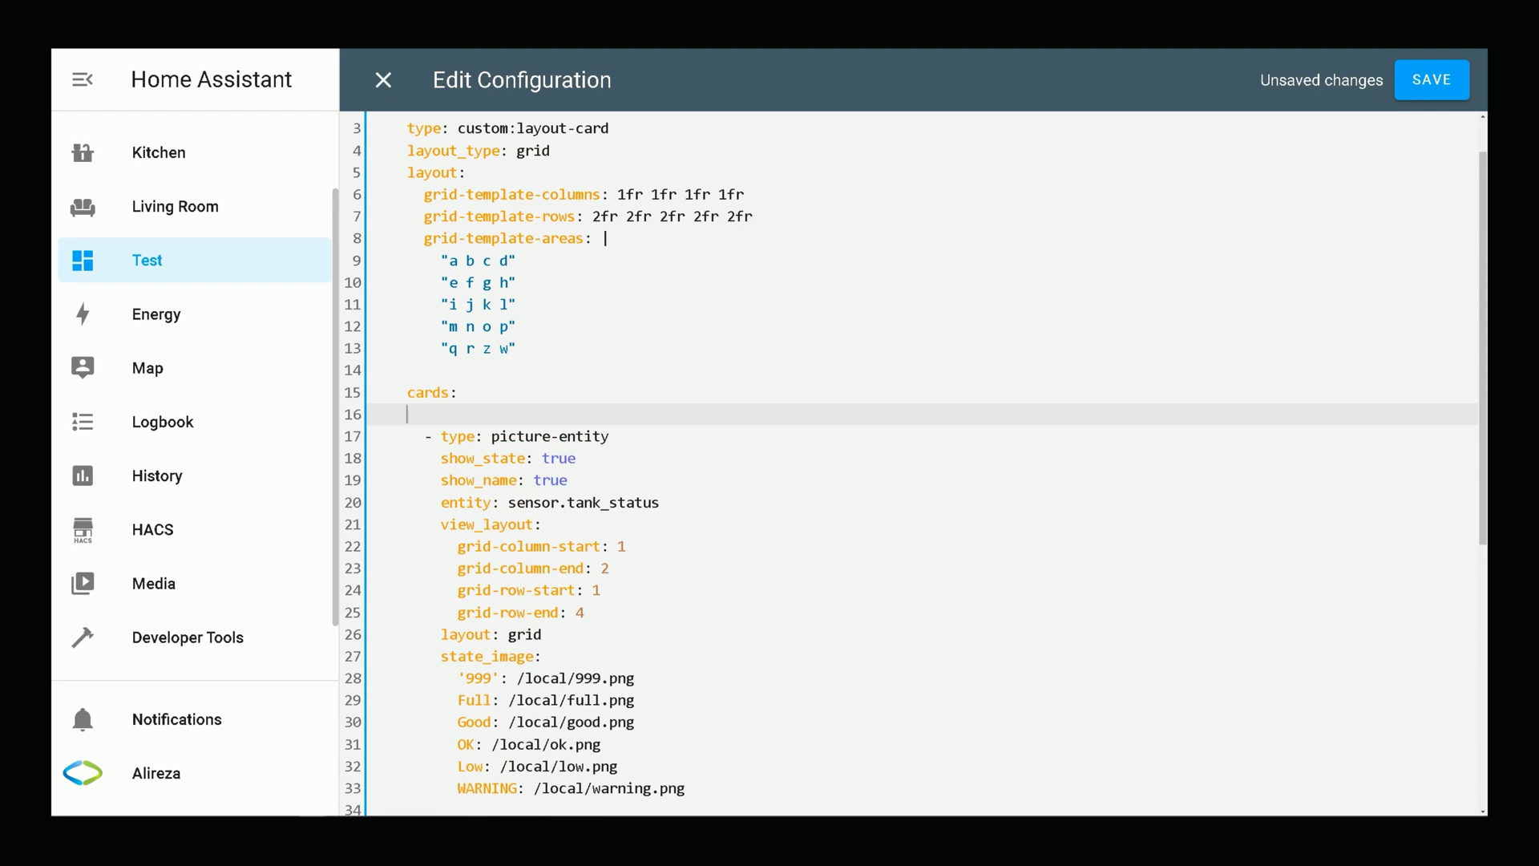
key(ctrl+v)
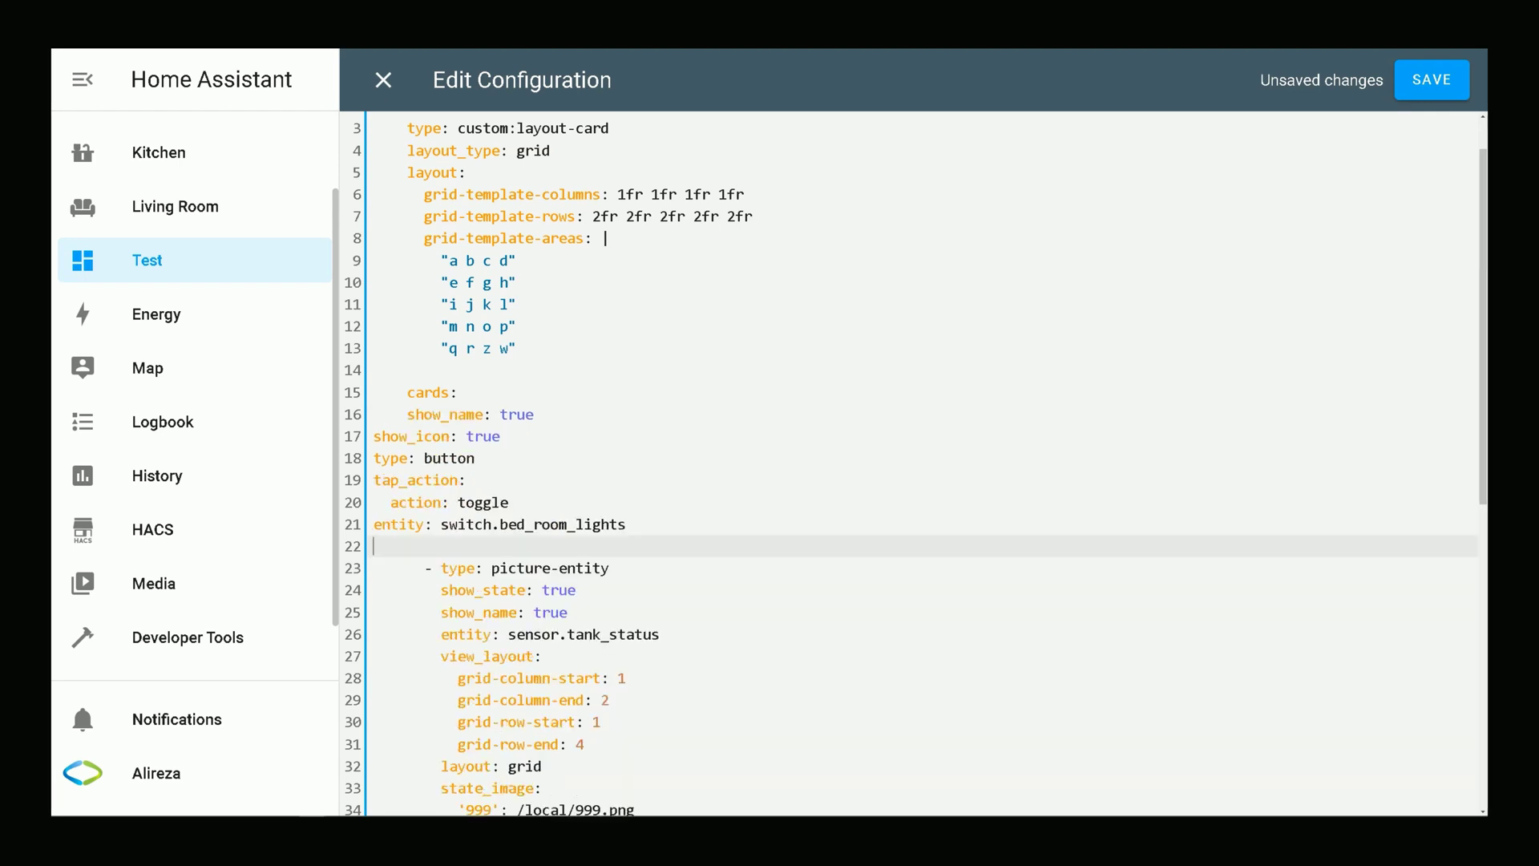
click(407, 415)
click(374, 436)
click(373, 458)
click(374, 480)
click(373, 501)
click(374, 524)
Step: Move the pasted card's type: button line directly below cards: and prefix it with a dash as a list item
drag(533, 458, 373, 457)
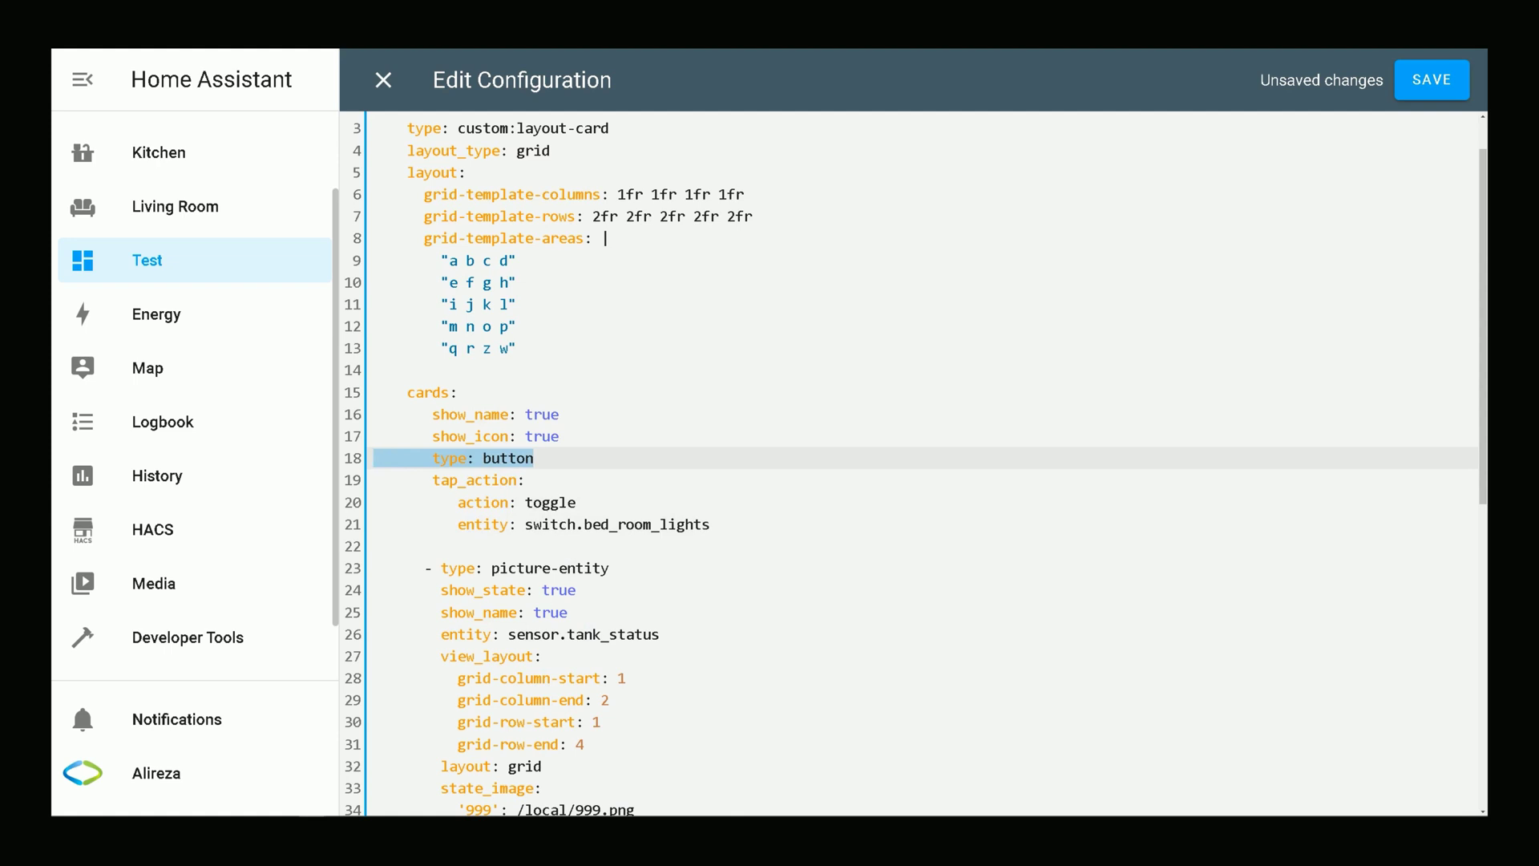
right_click(472, 459)
click(497, 484)
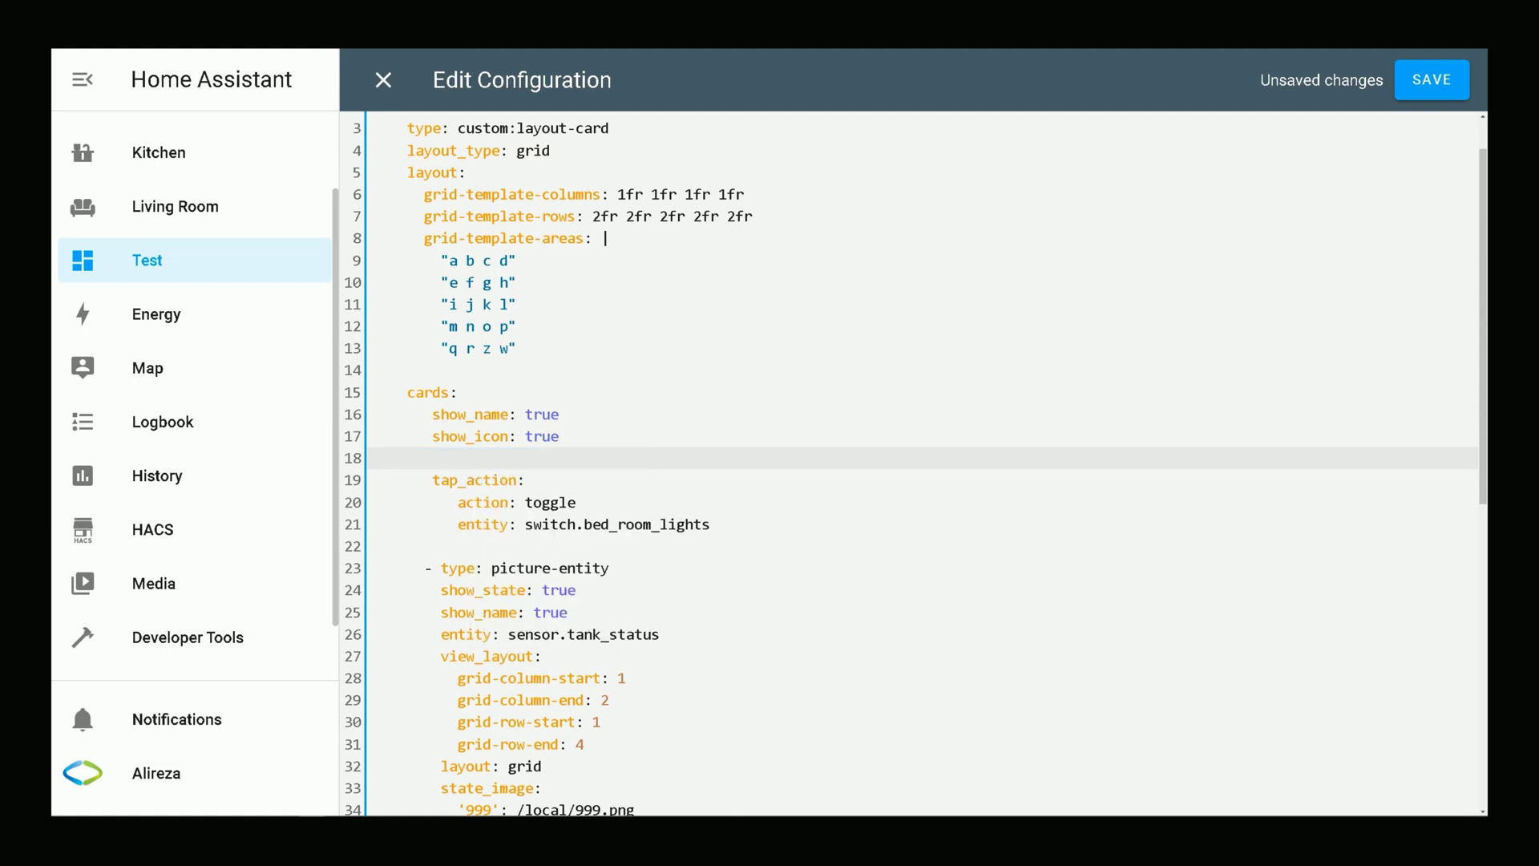
key(Up)
key(Up)
key(Up)
key(End)
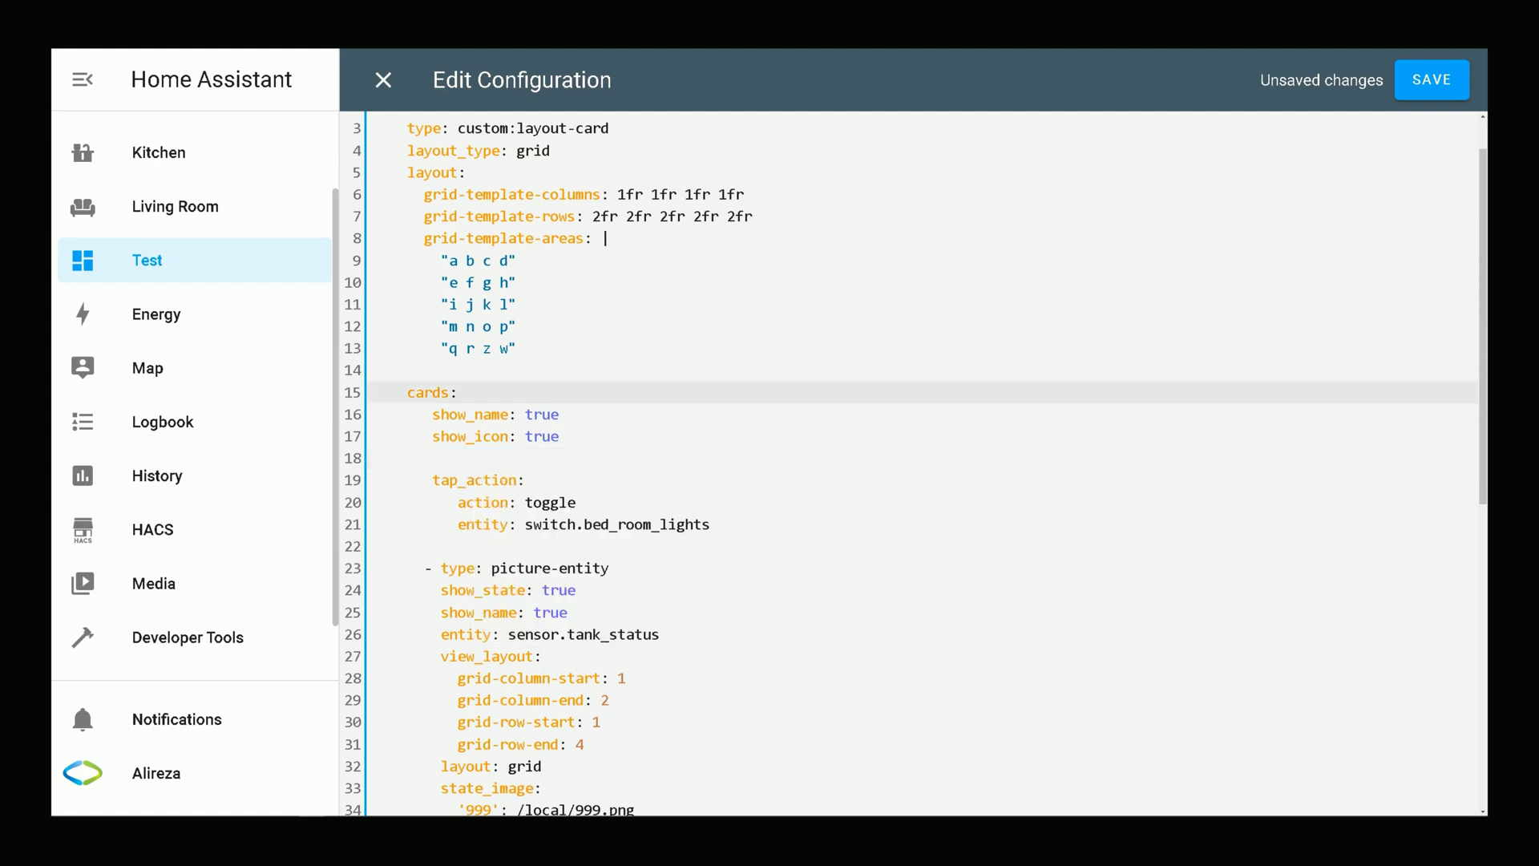
key(Return)
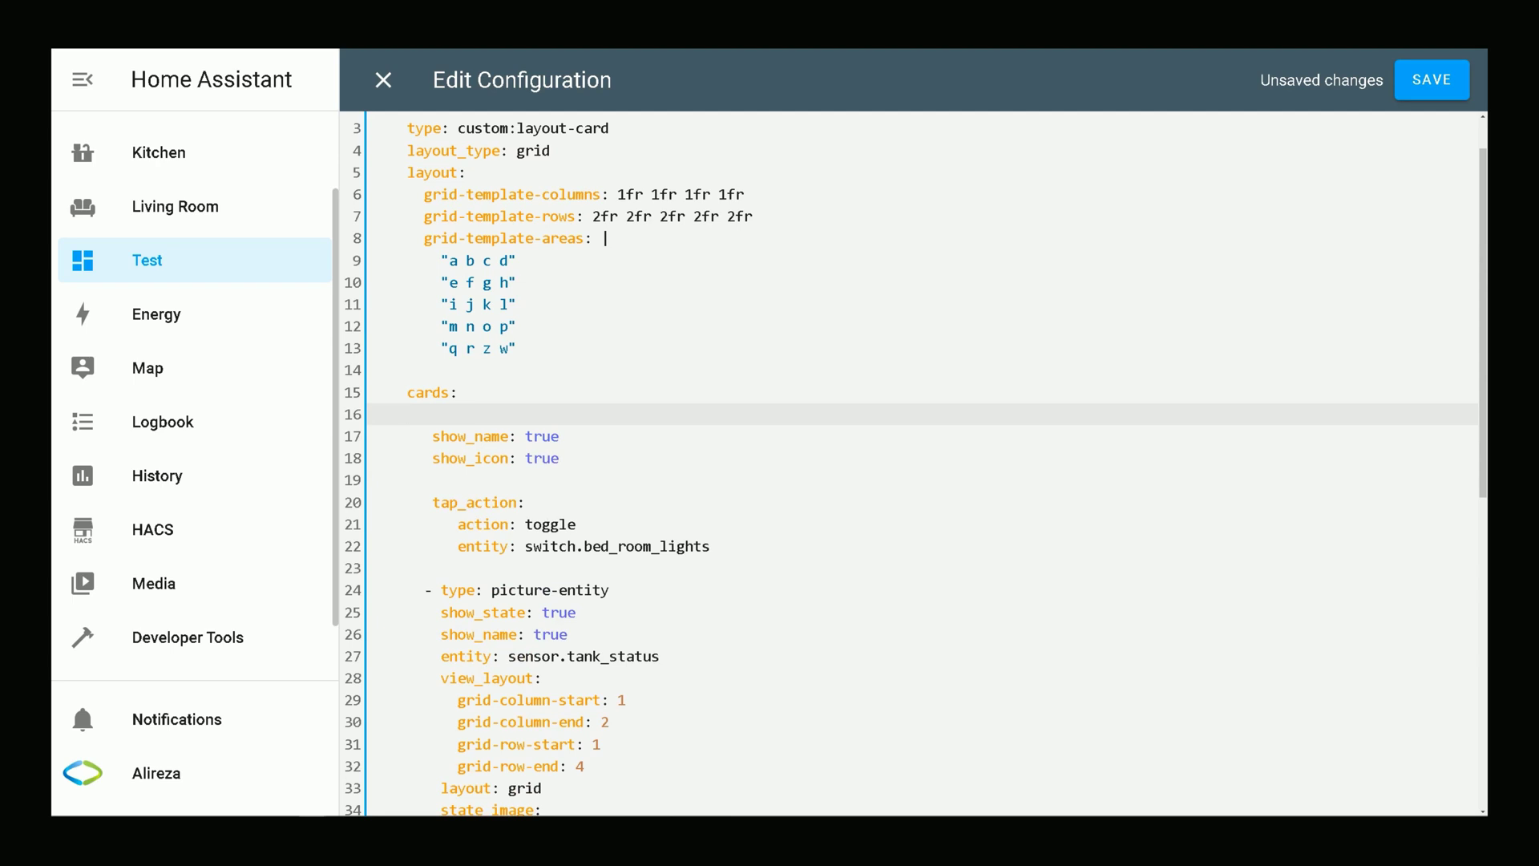
key(ctrl+v)
text(-)
key(BackSpace)
key(BackSpace)
key(BackSpace)
Step: Delete the pasted switch.bed_room_lights button card and one leftover blank line below cards:
drag(709, 546, 374, 415)
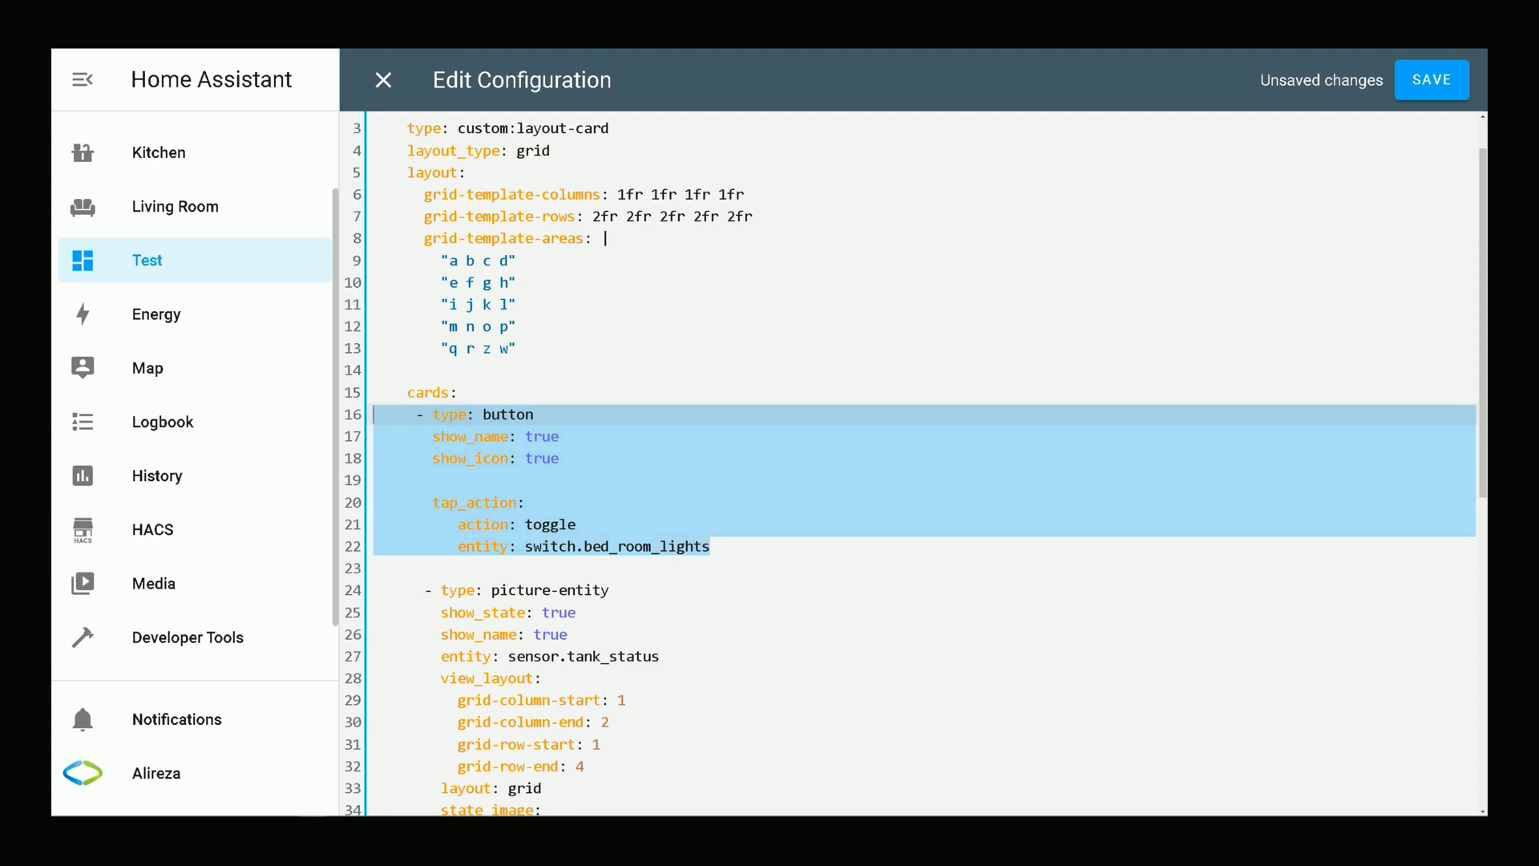
key(BackSpace)
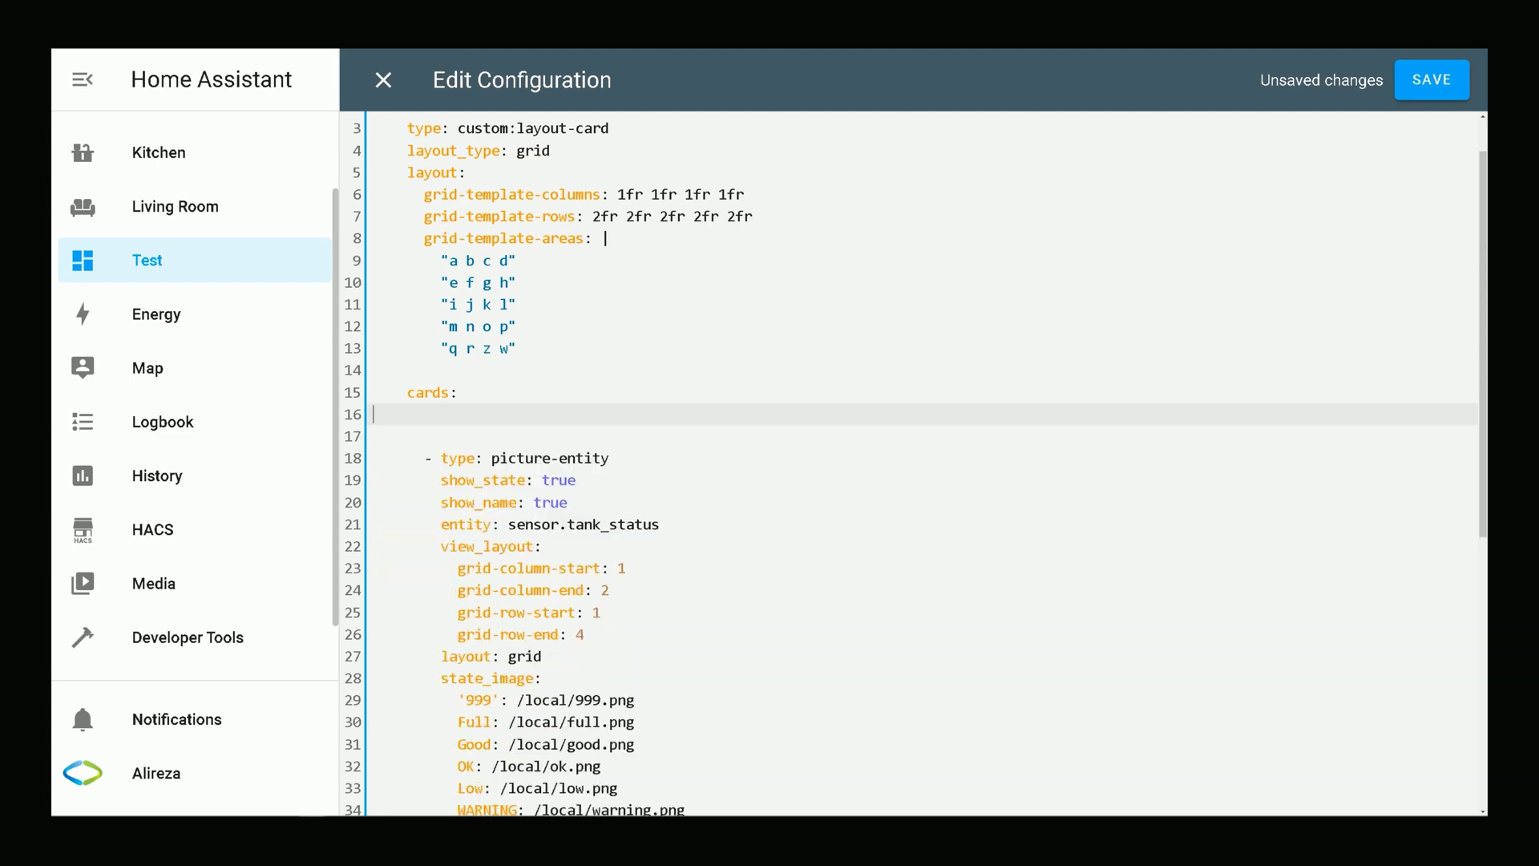
key(Down)
key(BackSpace)
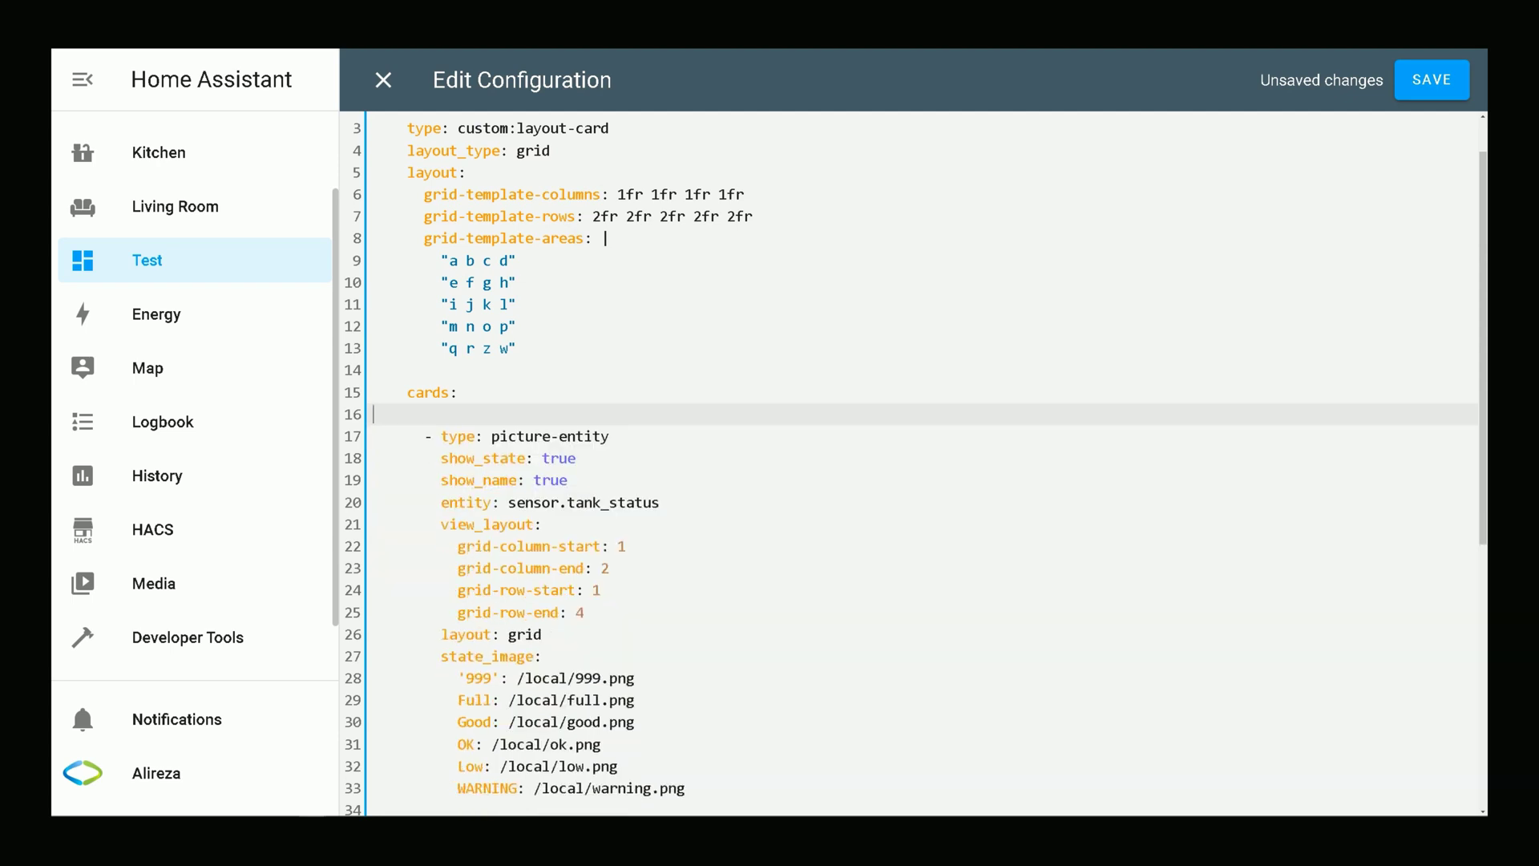
Step: Examine the picture-entity card's type, show_state, show_name and entity lines
scroll(913, 464, down, 1)
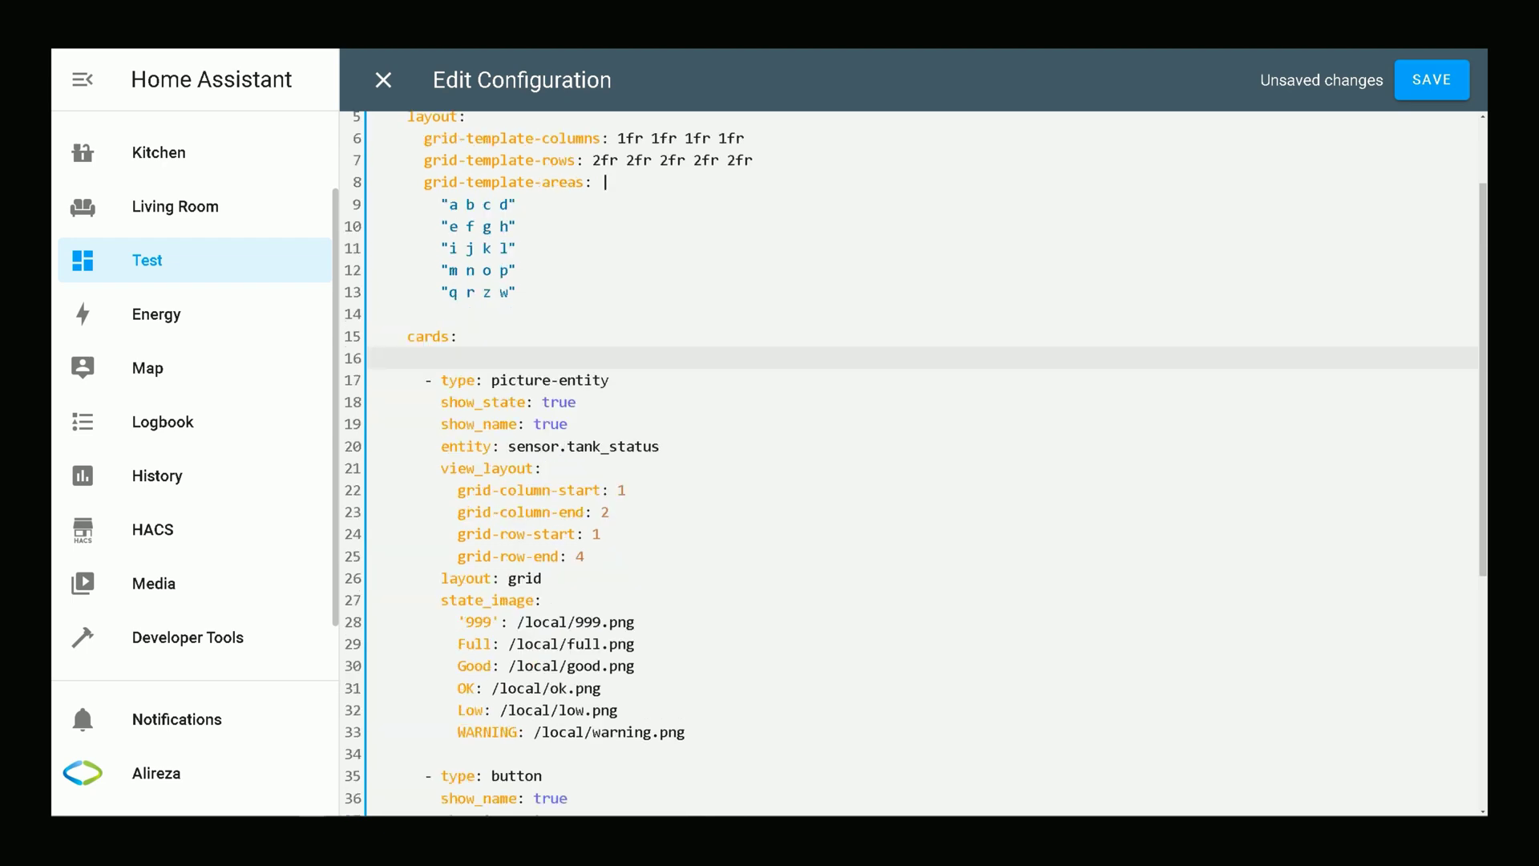
key(Down)
key(shift+Right)
key(shift+Right)
key(shift+Right)
key(shift+Right)
key(shift+Right)
key(shift+Right)
key(shift+Right)
key(shift+Right)
key(shift+Right)
key(shift+Right)
key(shift+Right)
key(shift+Right)
key(shift+Right)
key(shift+Right)
key(shift+Right)
key(shift+Right)
key(shift+Right)
key(shift+Right)
key(shift+Right)
key(shift+Right)
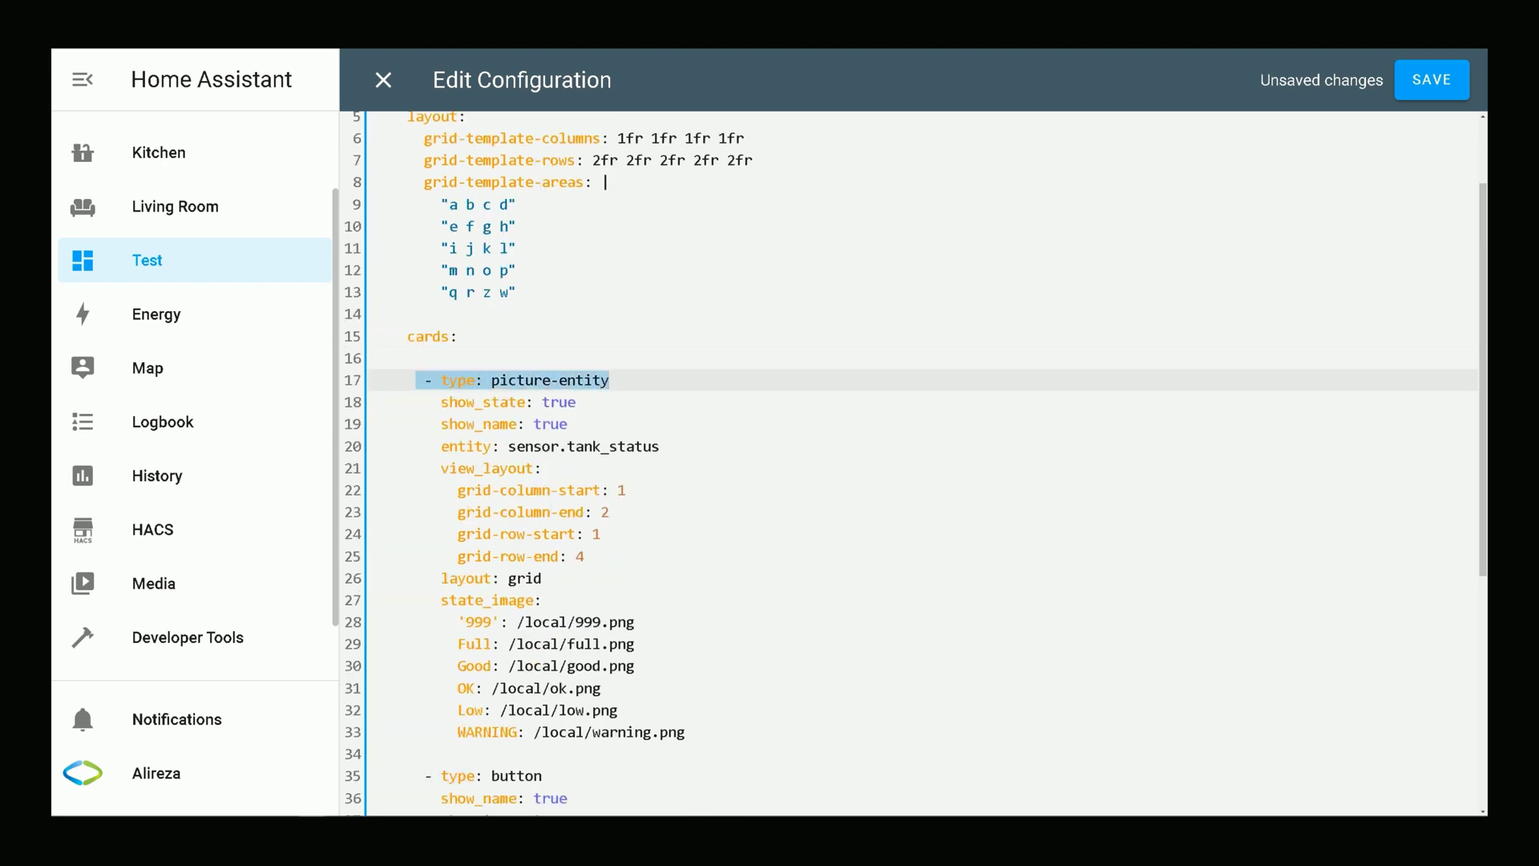
key(Down)
key(shift+Home)
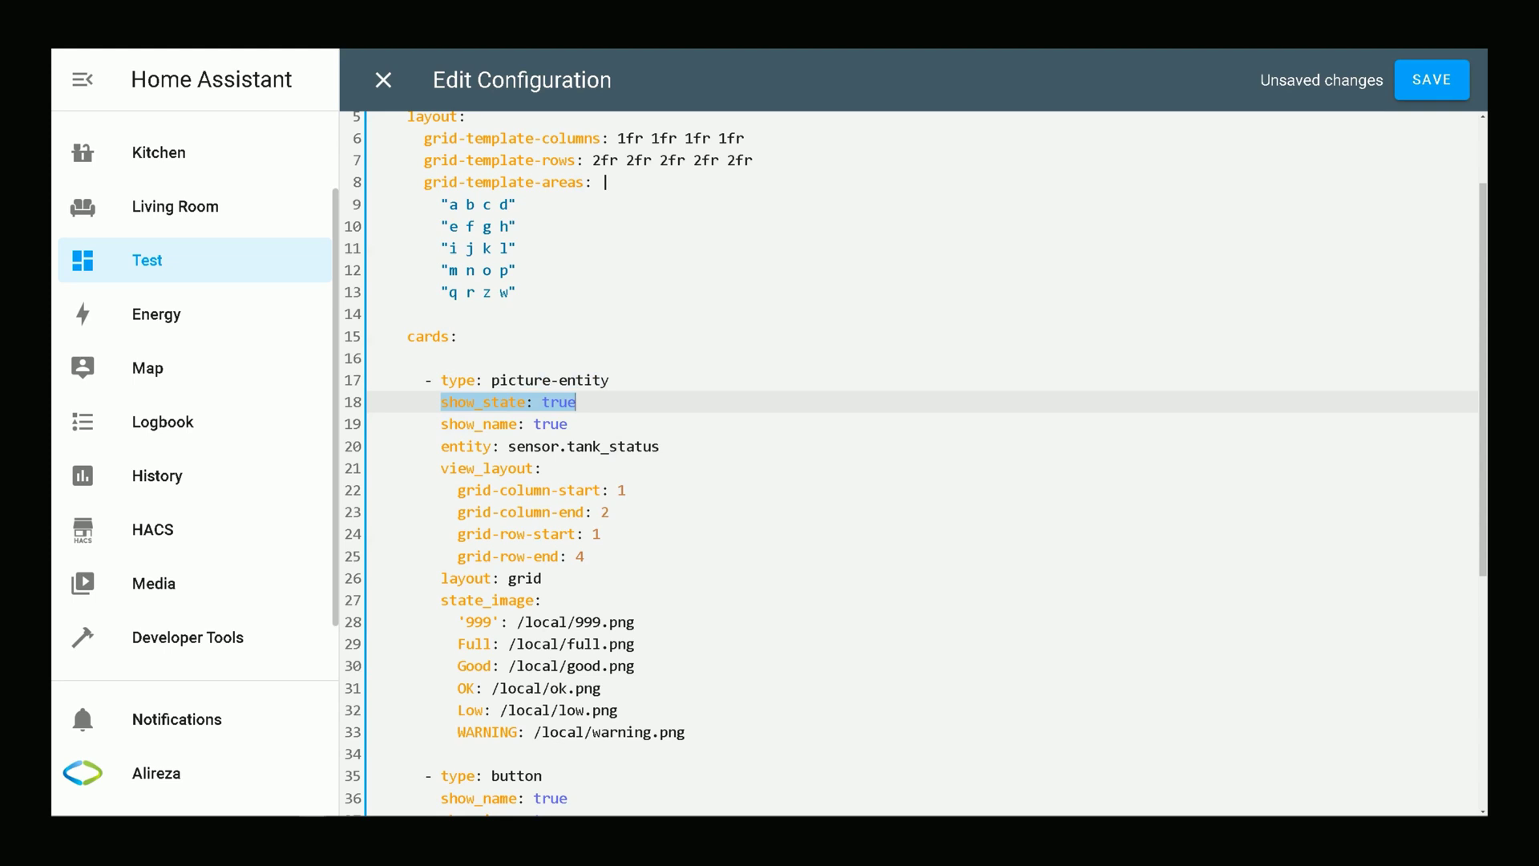
key(Down)
key(shift+Right)
key(shift+Right)
key(shift+Right)
key(shift+Right)
key(shift+Right)
key(shift+Right)
key(shift+Right)
key(shift+Right)
key(shift+Right)
key(shift+Right)
key(shift+Right)
key(shift+Right)
key(shift+Right)
key(shift+Right)
key(shift+Right)
key(shift+Right)
key(shift+Right)
key(shift+Right)
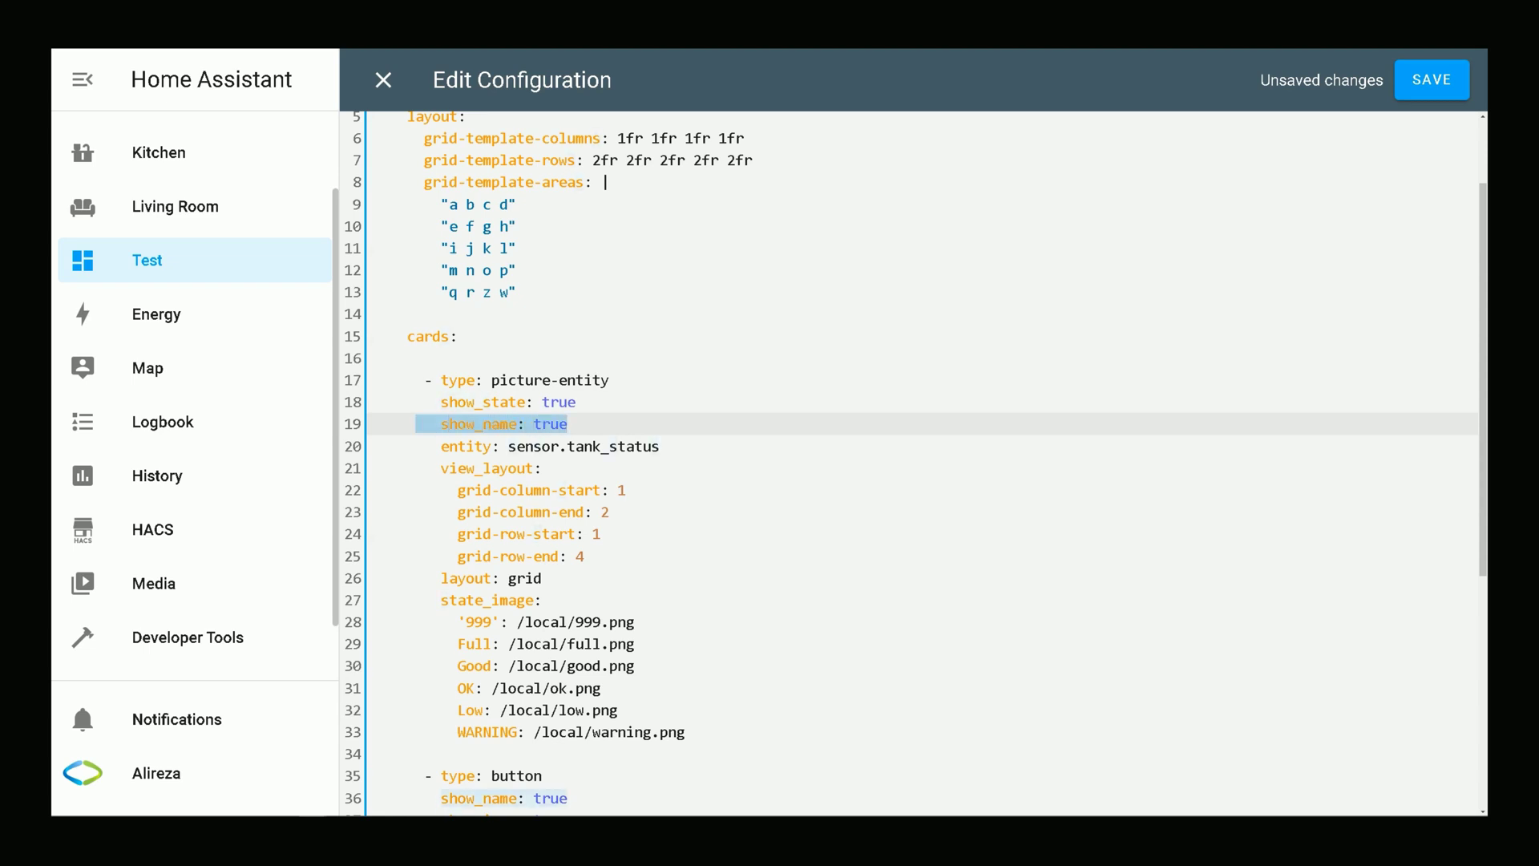
key(Down)
key(shift+Right)
key(shift+Right)
key(shift+Right)
key(shift+Right)
key(shift+Right)
key(shift+Right)
key(shift+Right)
key(shift+Right)
key(shift+Right)
key(shift+Right)
key(shift+Right)
key(shift+Right)
key(shift+Right)
key(shift+Right)
key(shift+Right)
key(shift+Right)
key(shift+Right)
key(shift+Right)
key(shift+Right)
key(shift+Right)
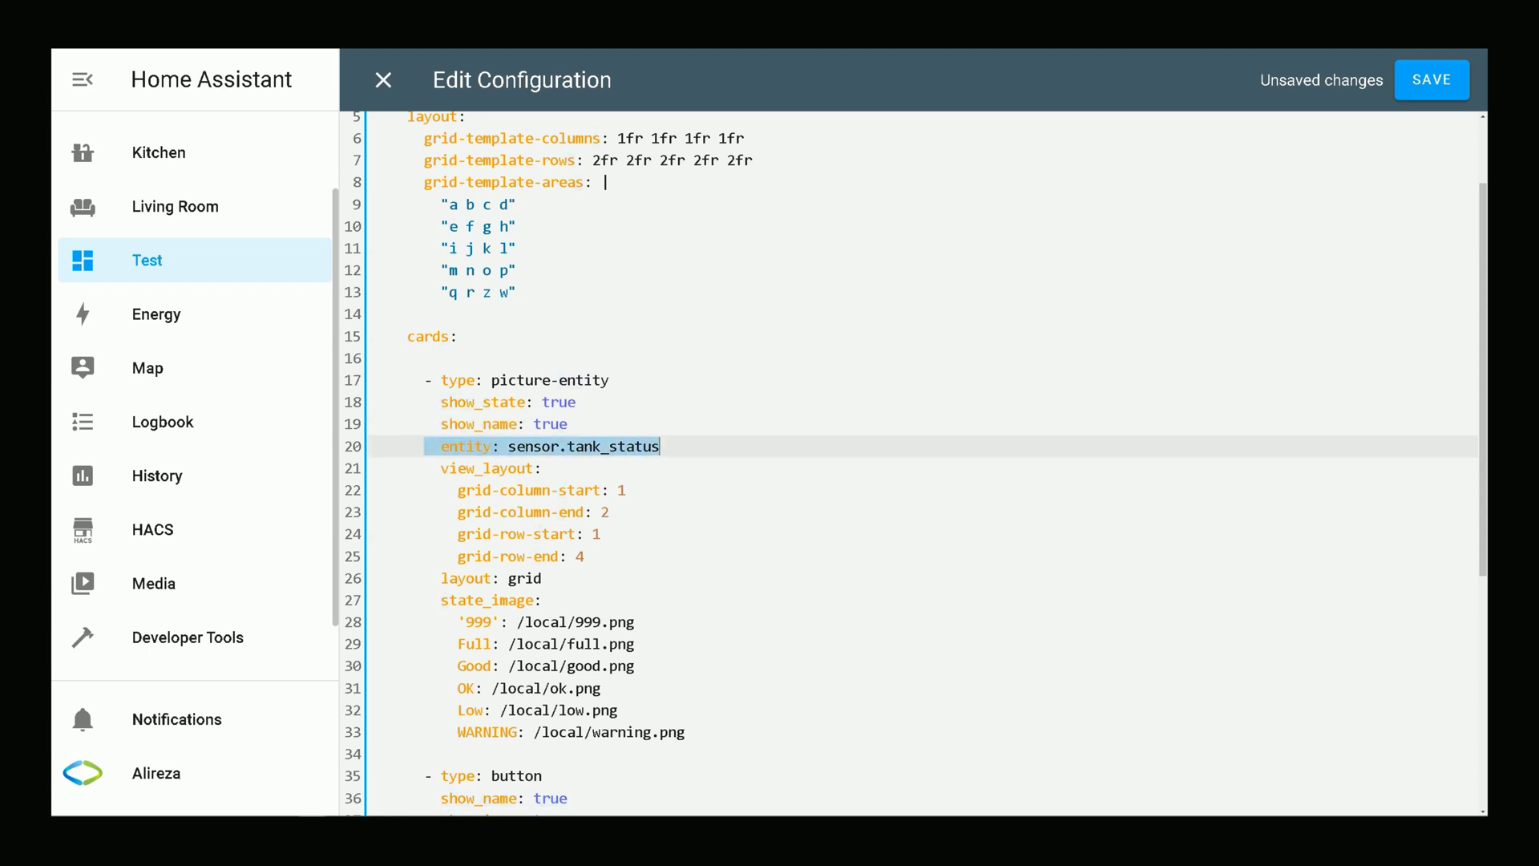
Step: Examine the view_layout section of the picture-entity card, covering its grid-column-start, grid-column-end, grid-row-start and grid-row-end keys
scroll(605, 182, down, 3)
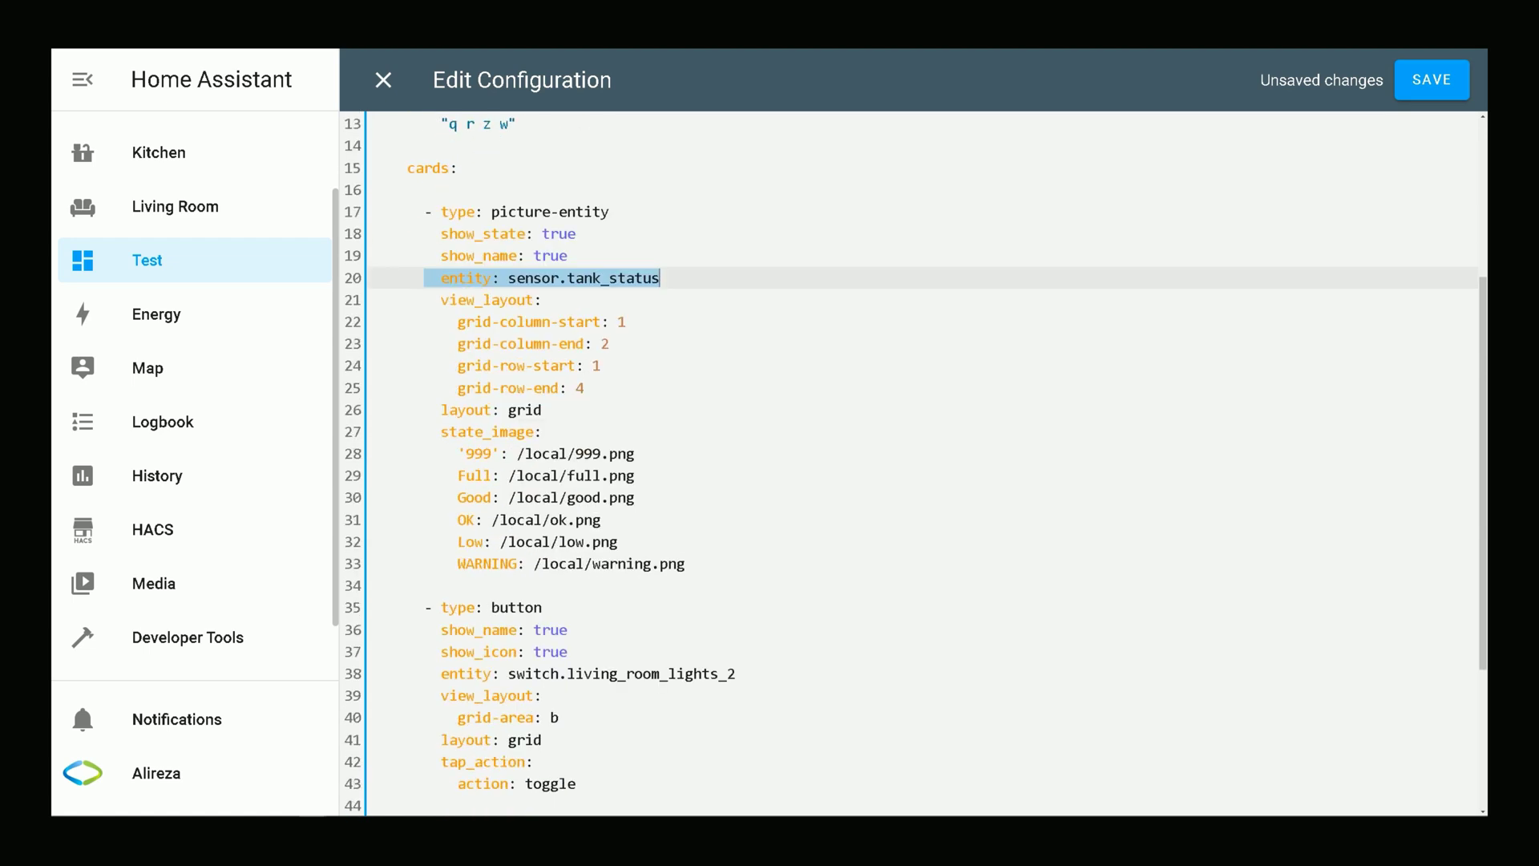
drag(433, 300, 584, 388)
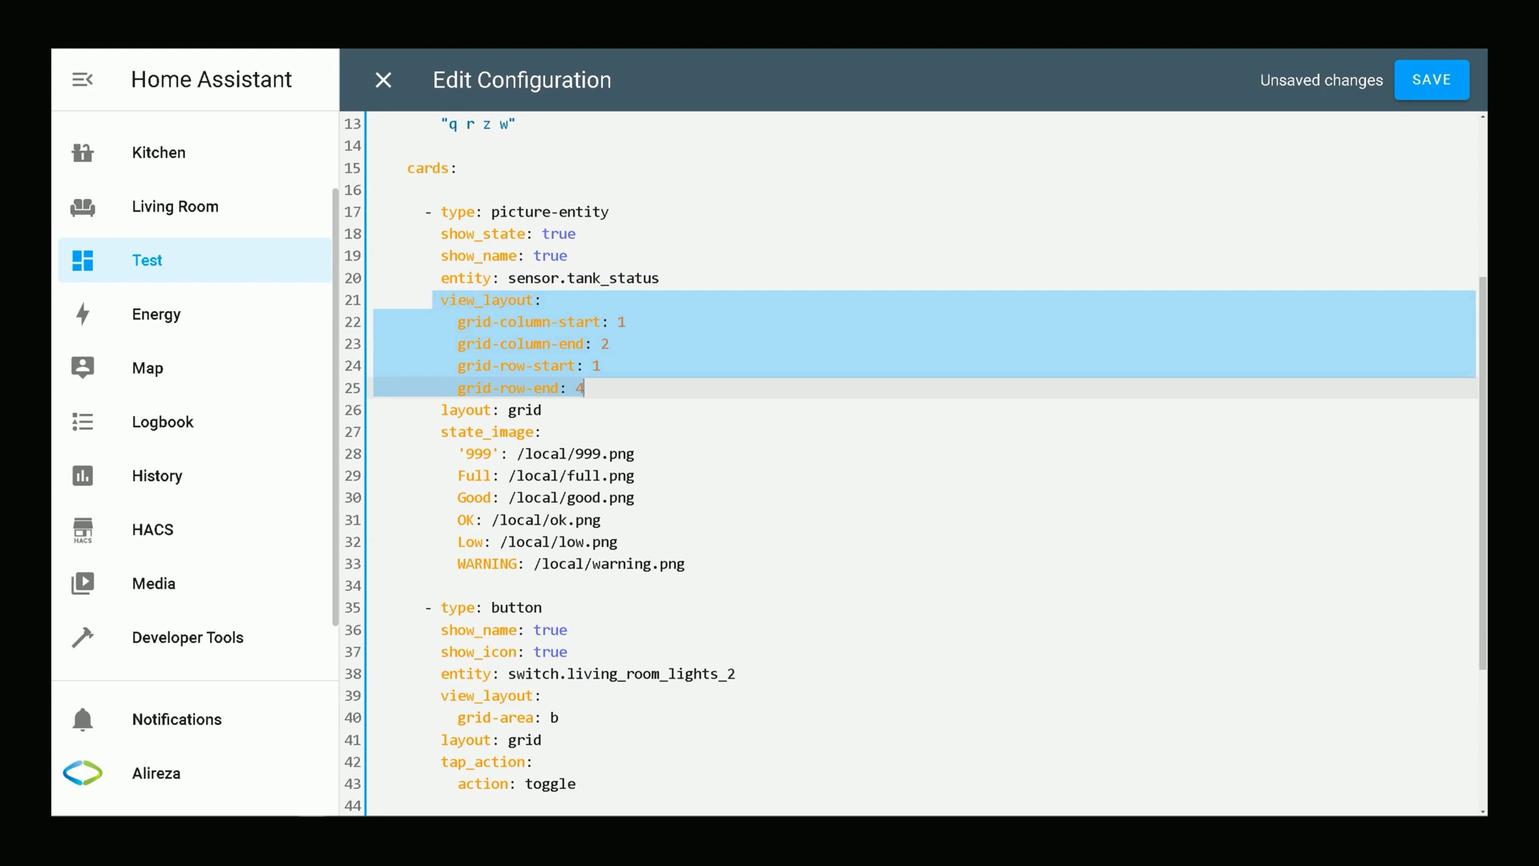
click(626, 321)
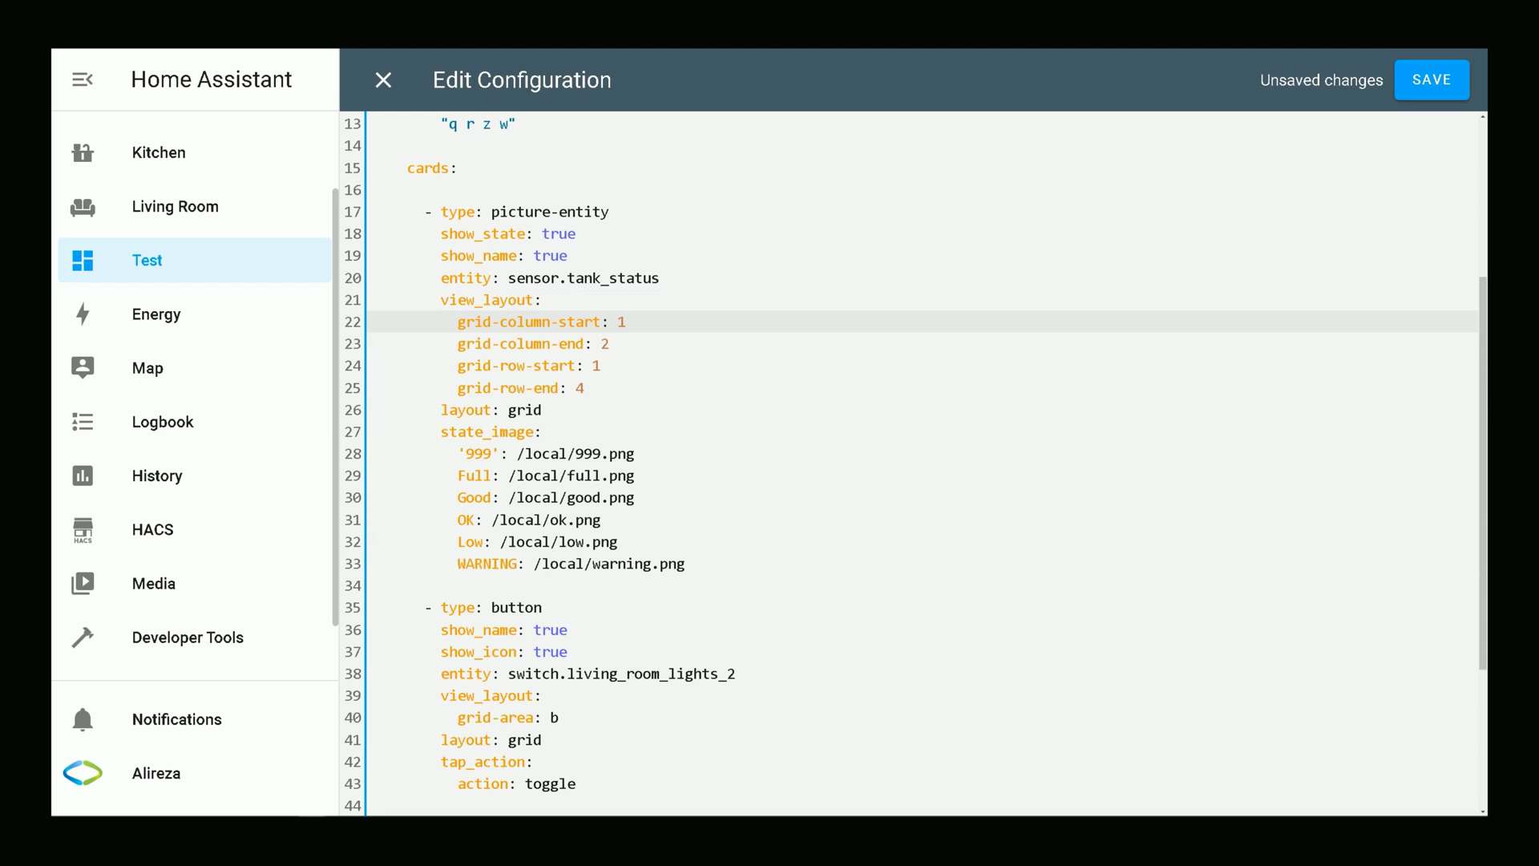
drag(449, 321, 601, 321)
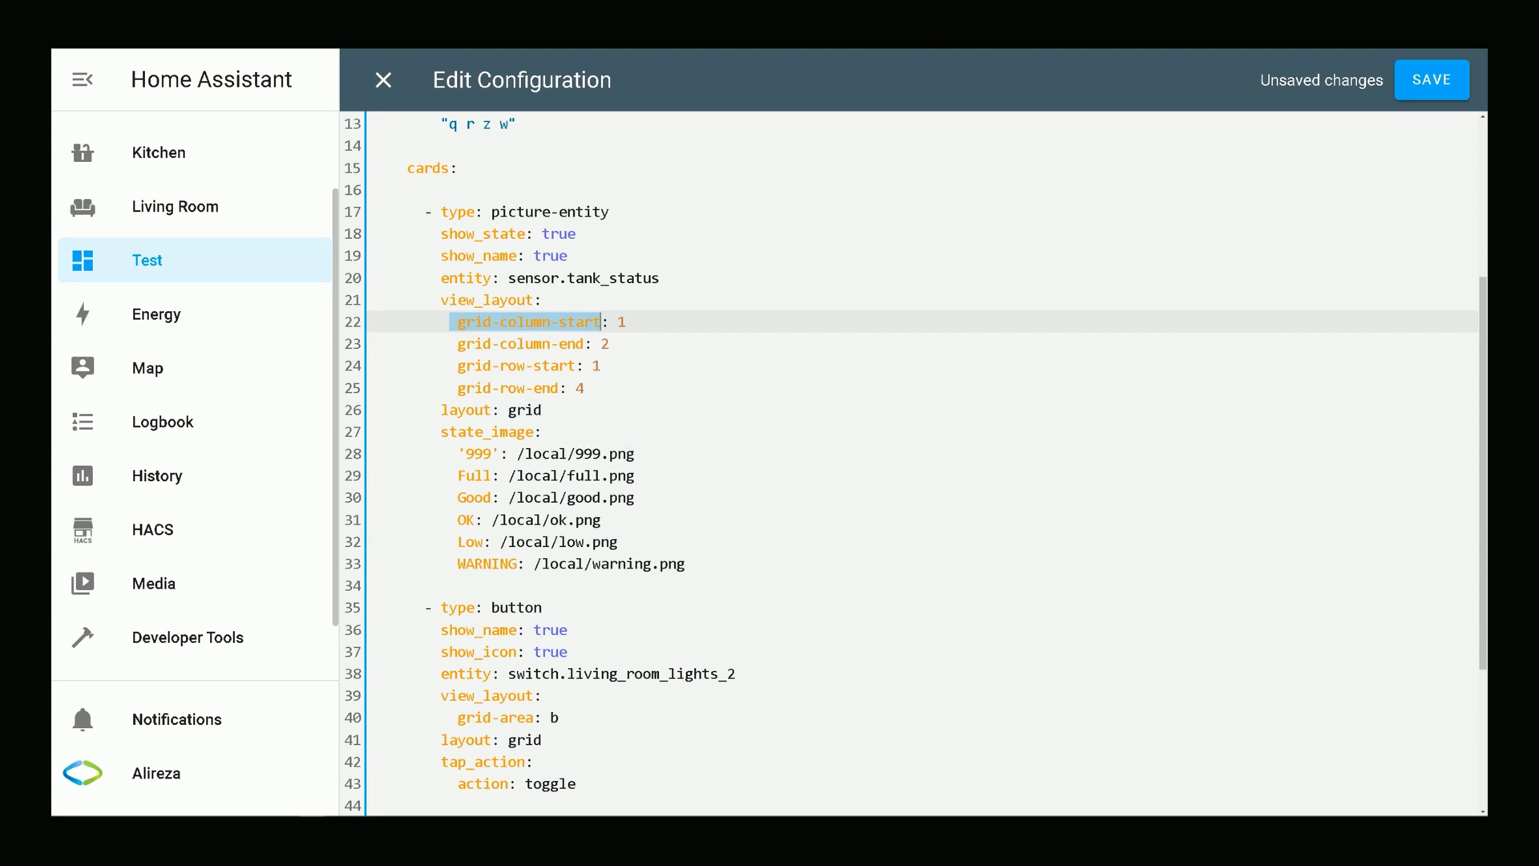
drag(458, 343, 584, 344)
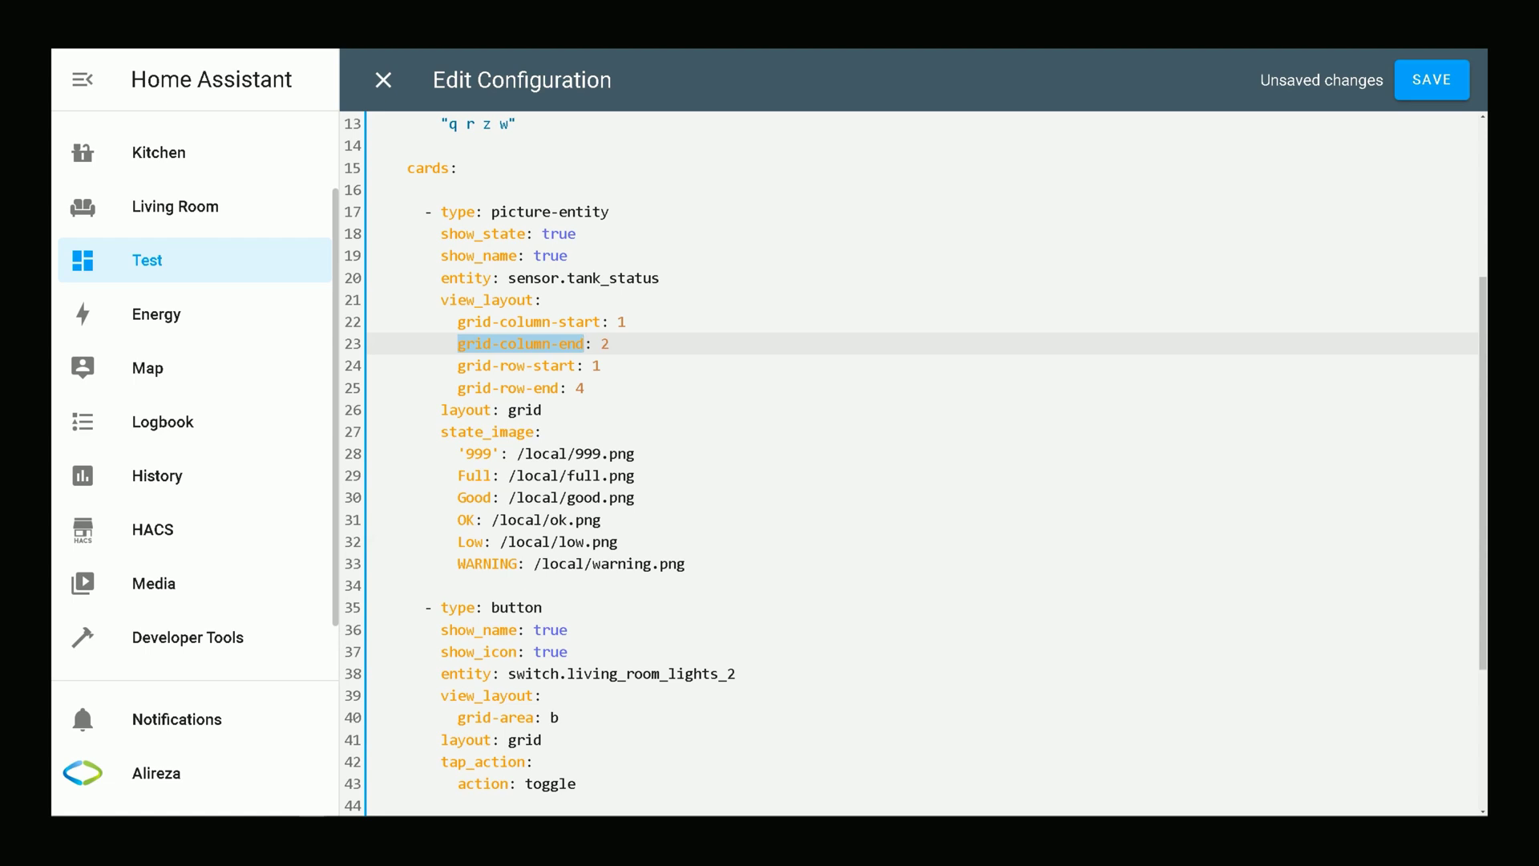
drag(457, 365, 584, 365)
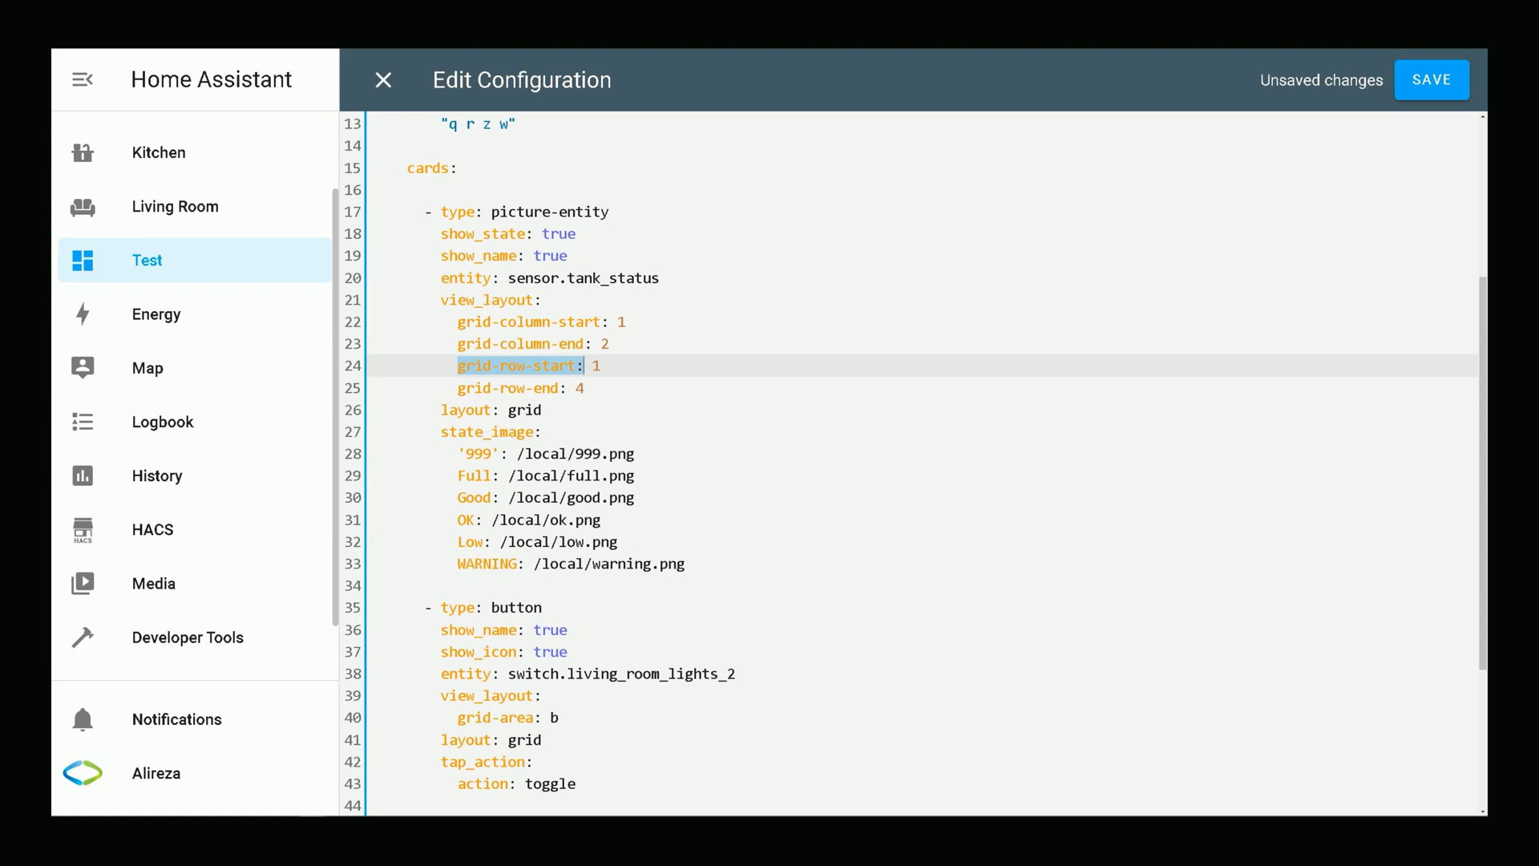
drag(450, 388, 559, 388)
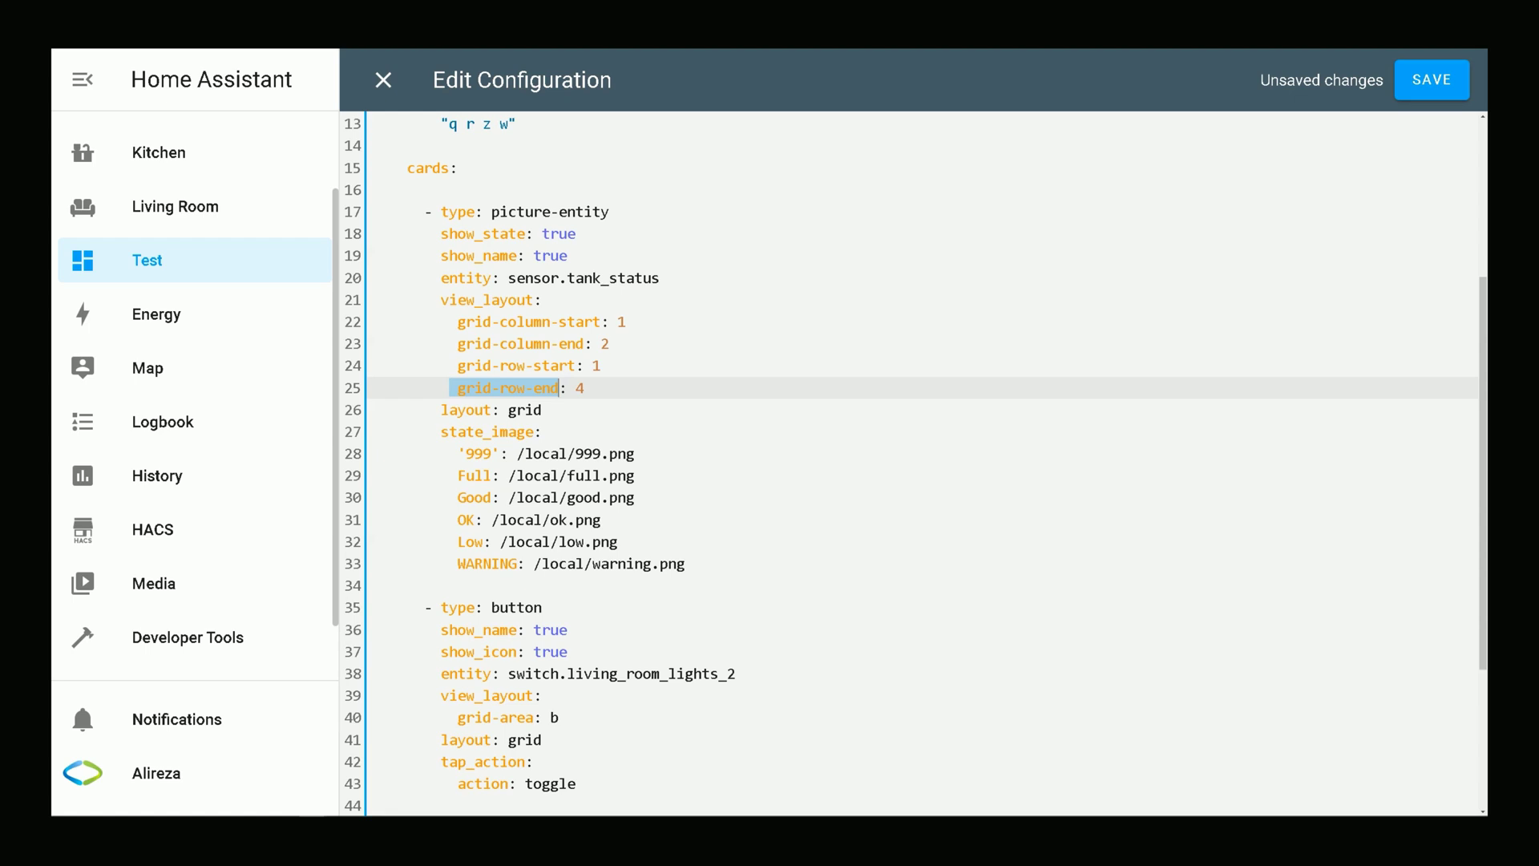
drag(457, 322, 584, 388)
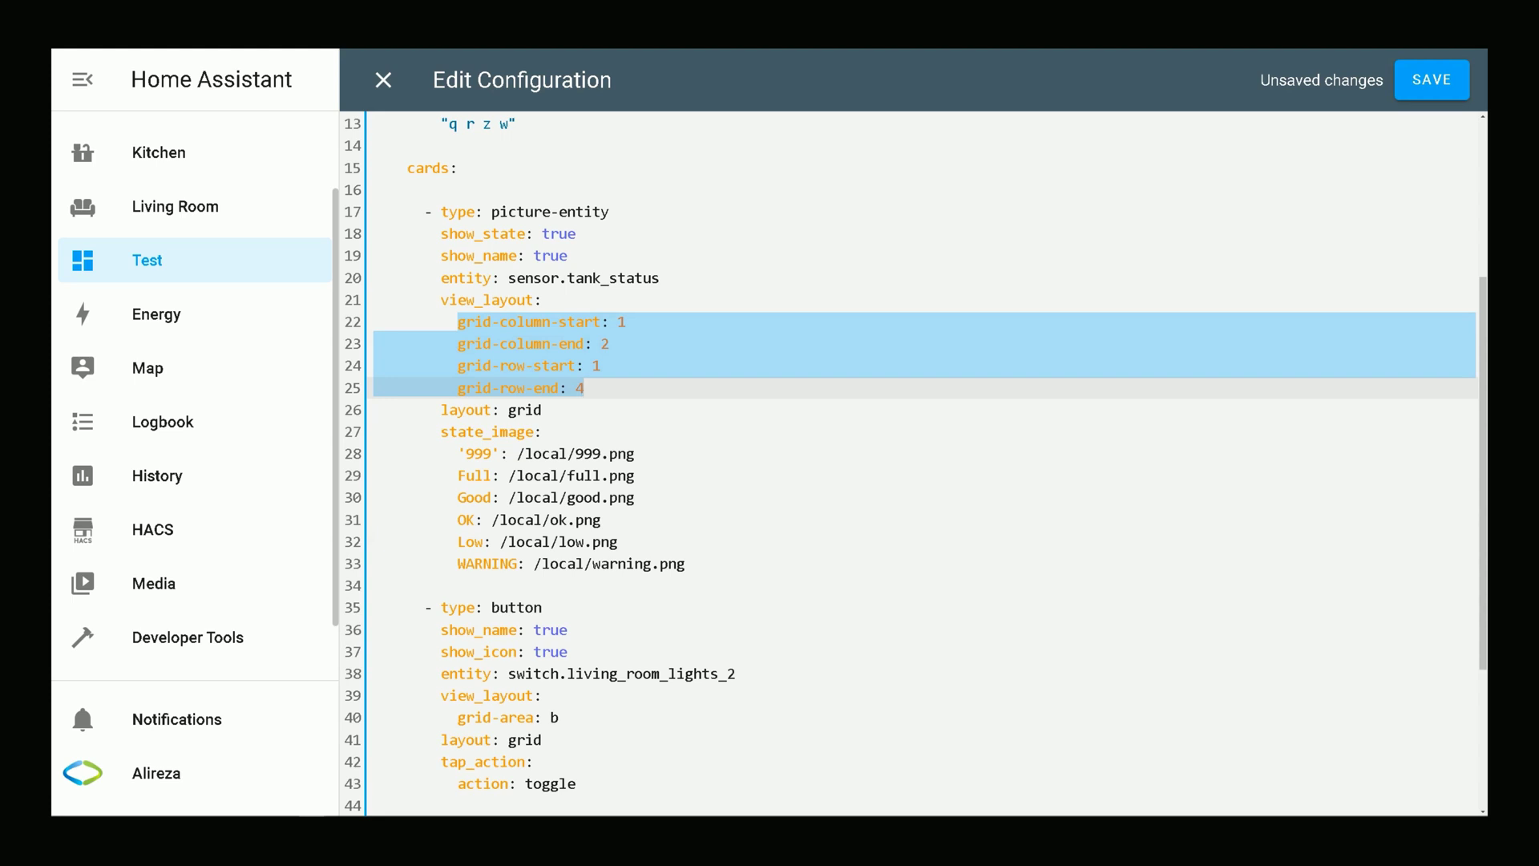
Step: Review the column and row values that position the sensor.tank_status card, along with its state_image entries
click(592, 343)
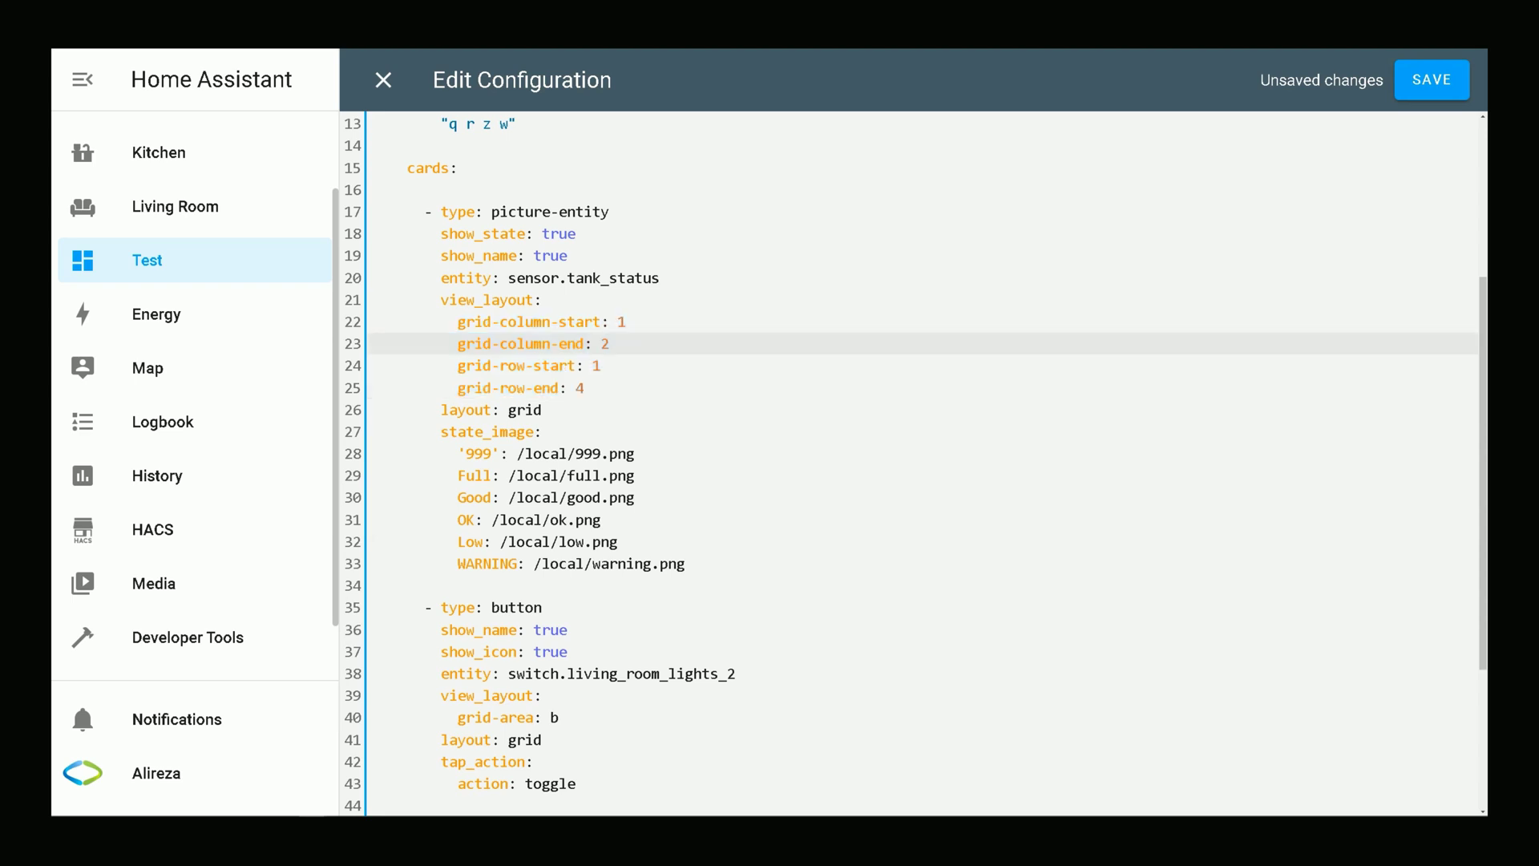
drag(458, 322, 626, 321)
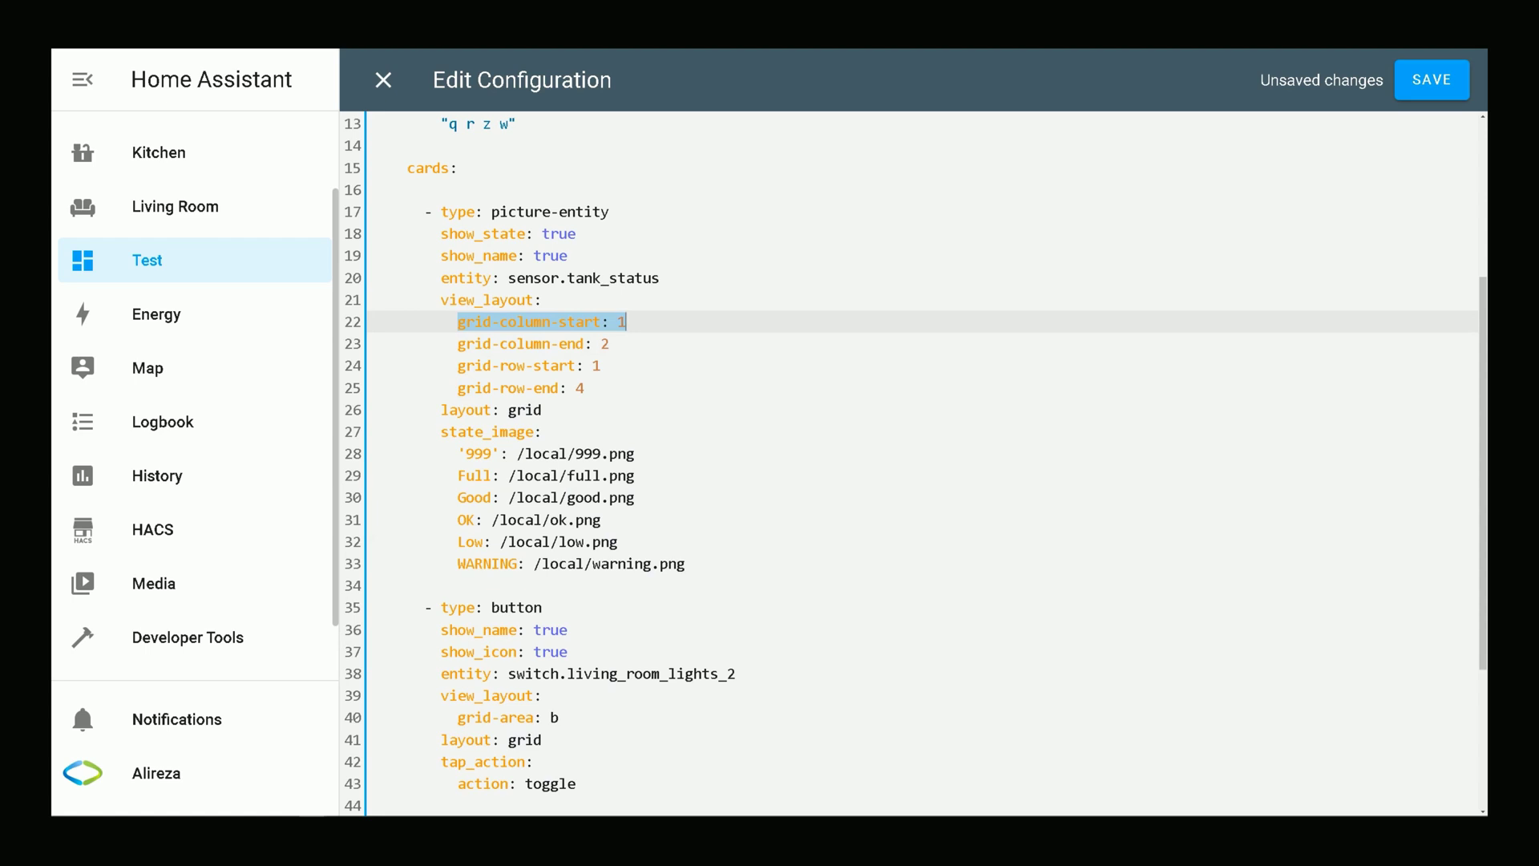
drag(458, 343, 610, 343)
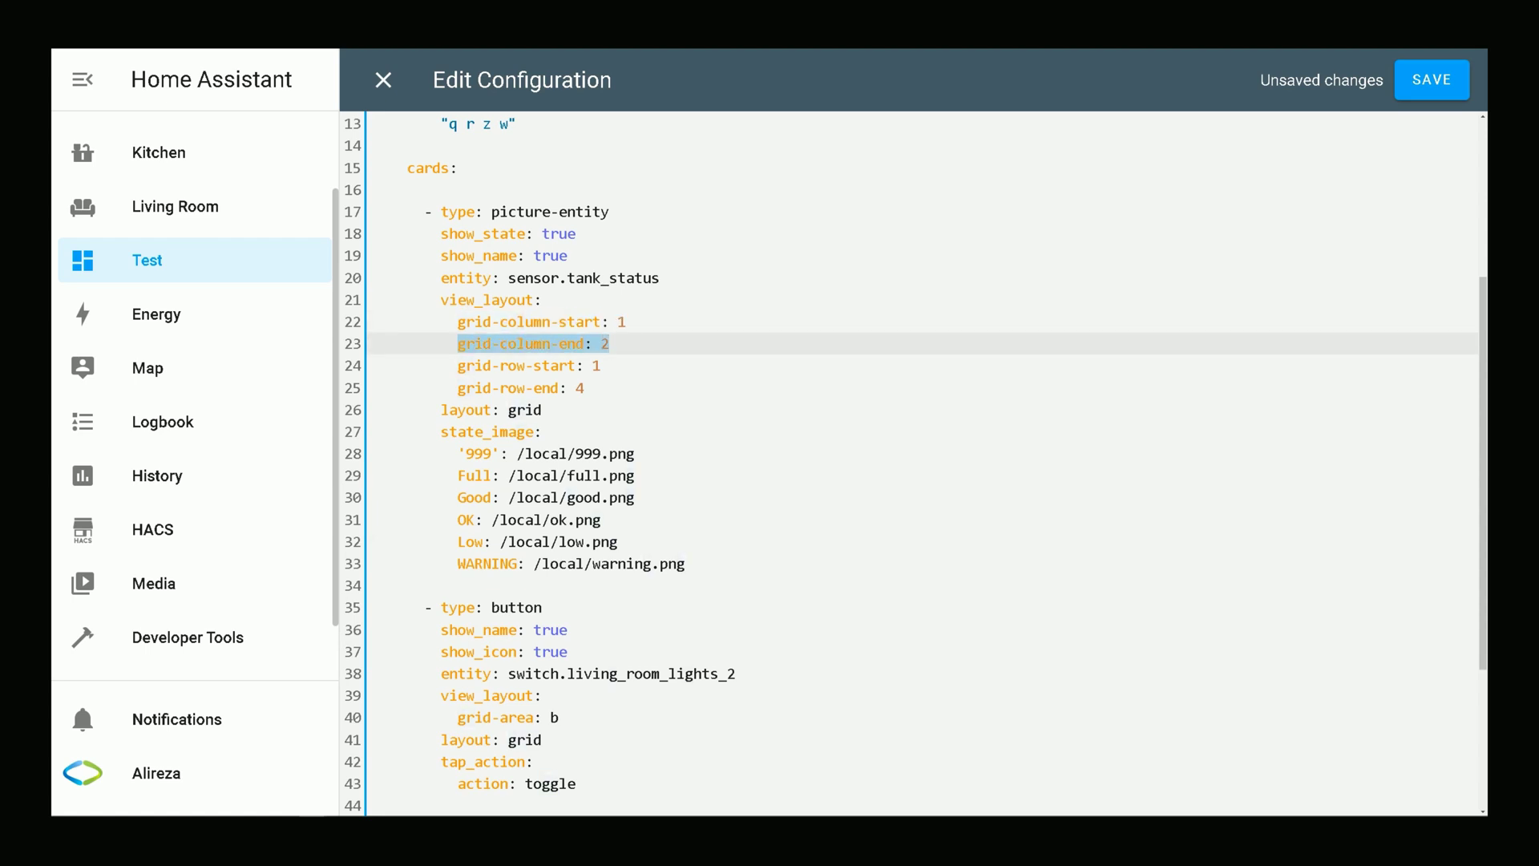
click(604, 343)
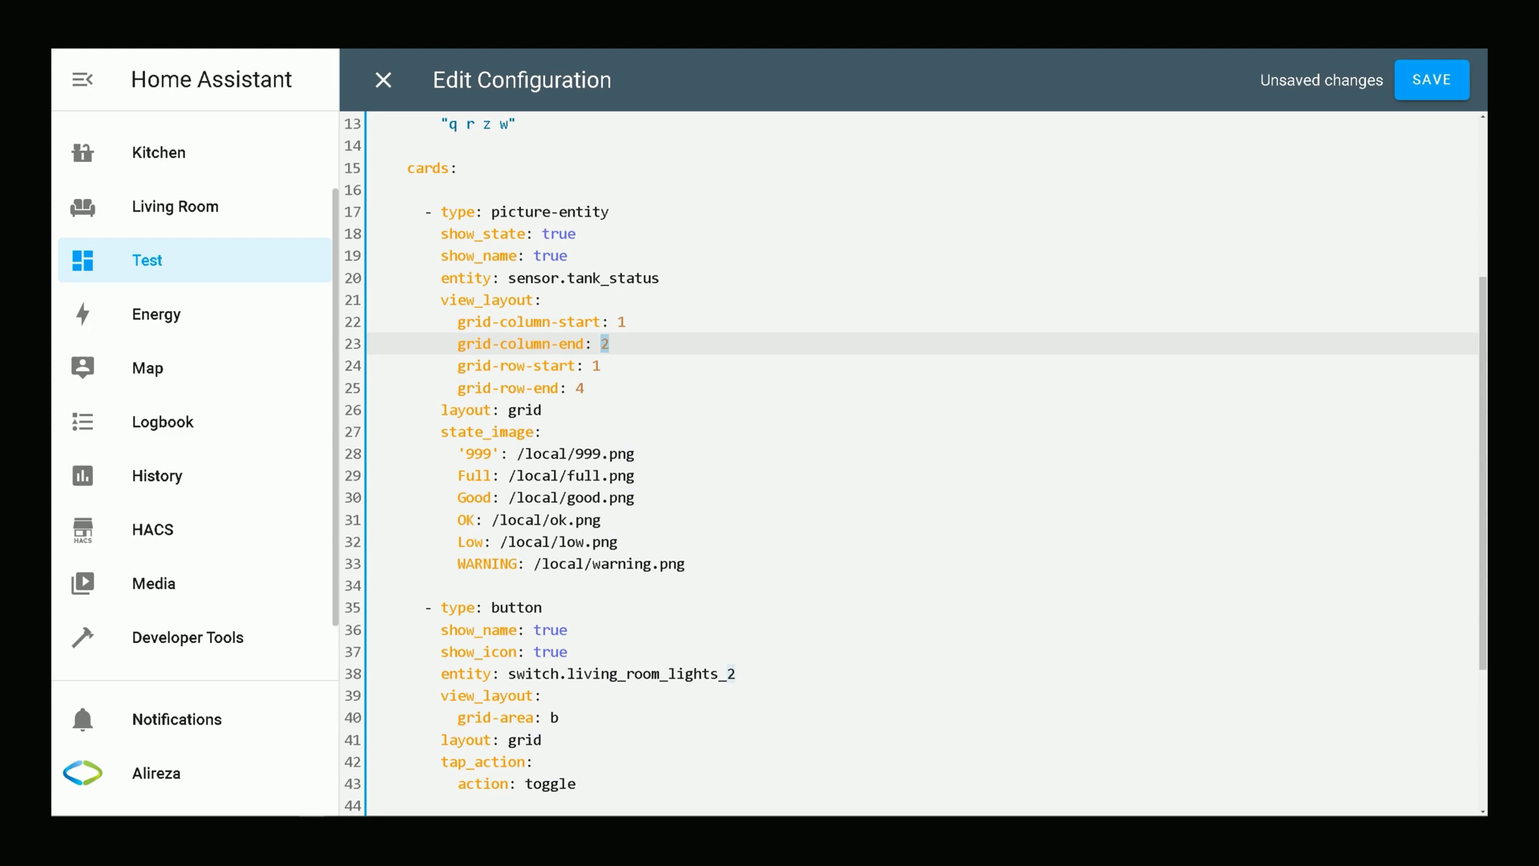
drag(449, 365, 599, 365)
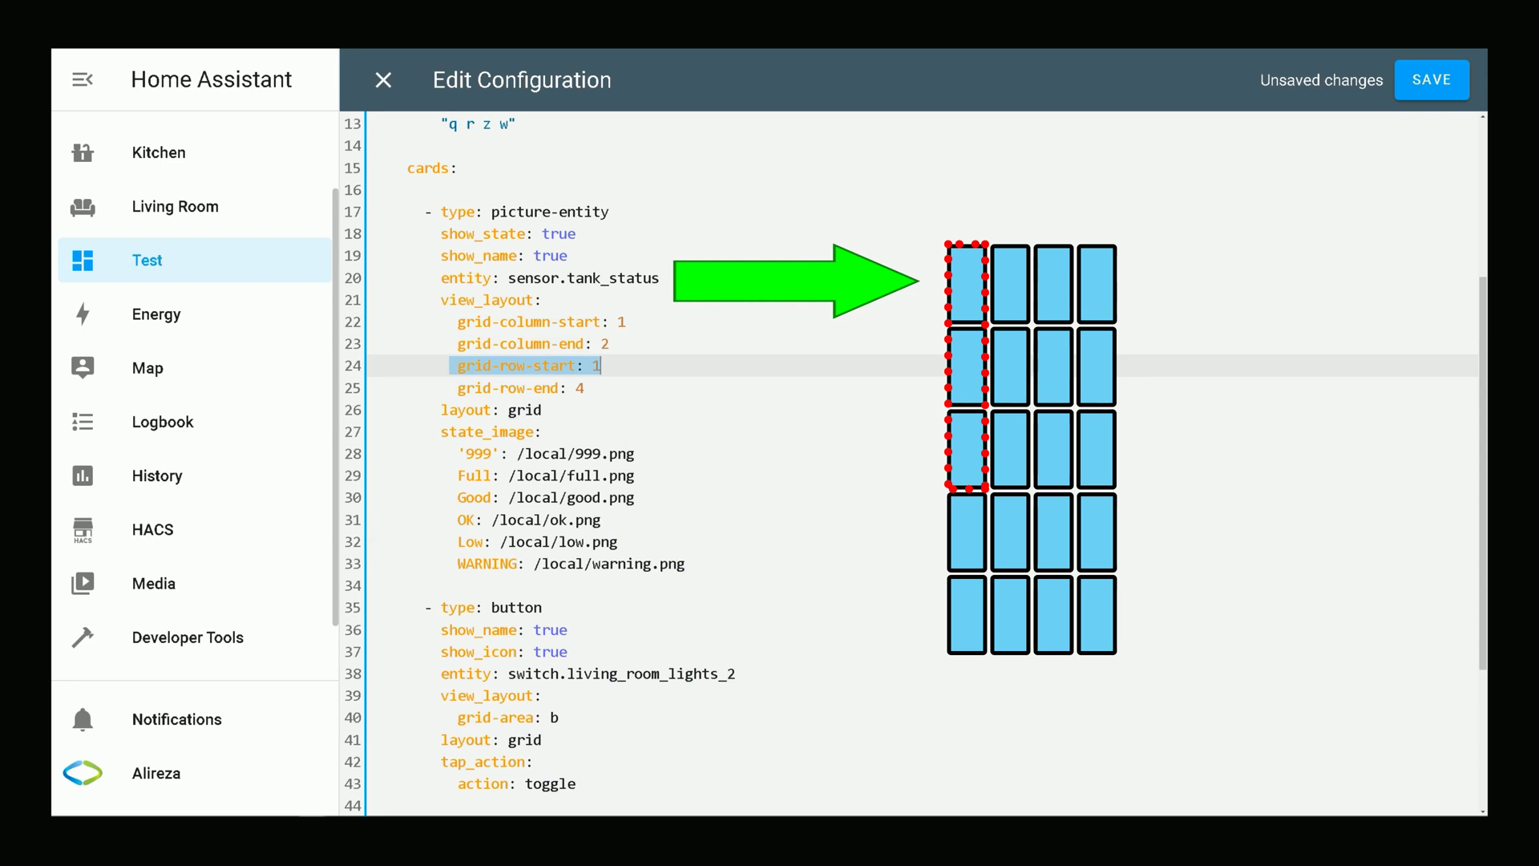
drag(449, 387, 583, 388)
click(584, 388)
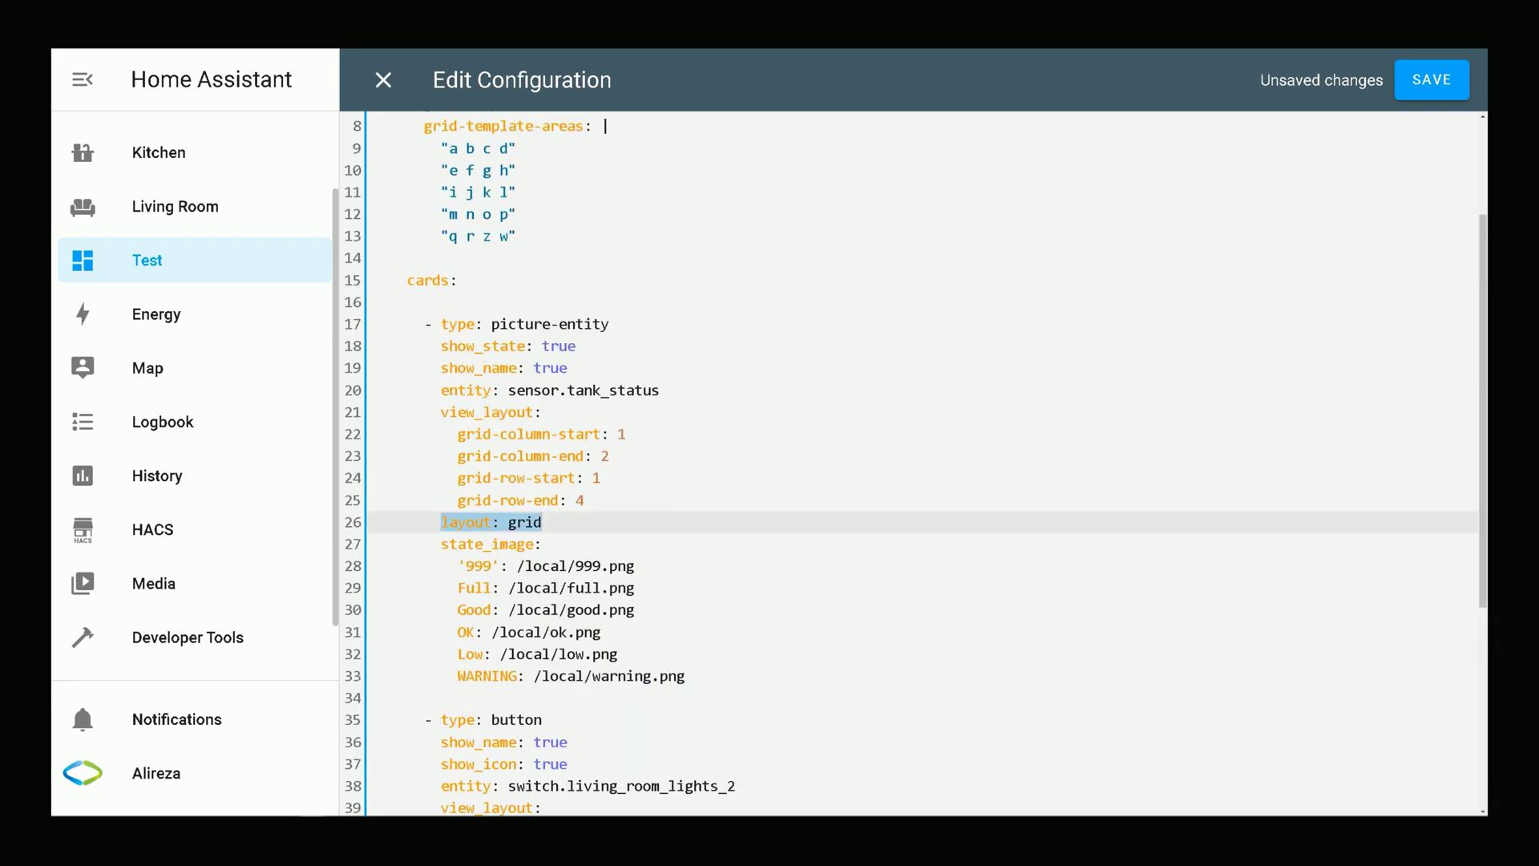
scroll(605, 126, down, 2)
drag(433, 432, 686, 563)
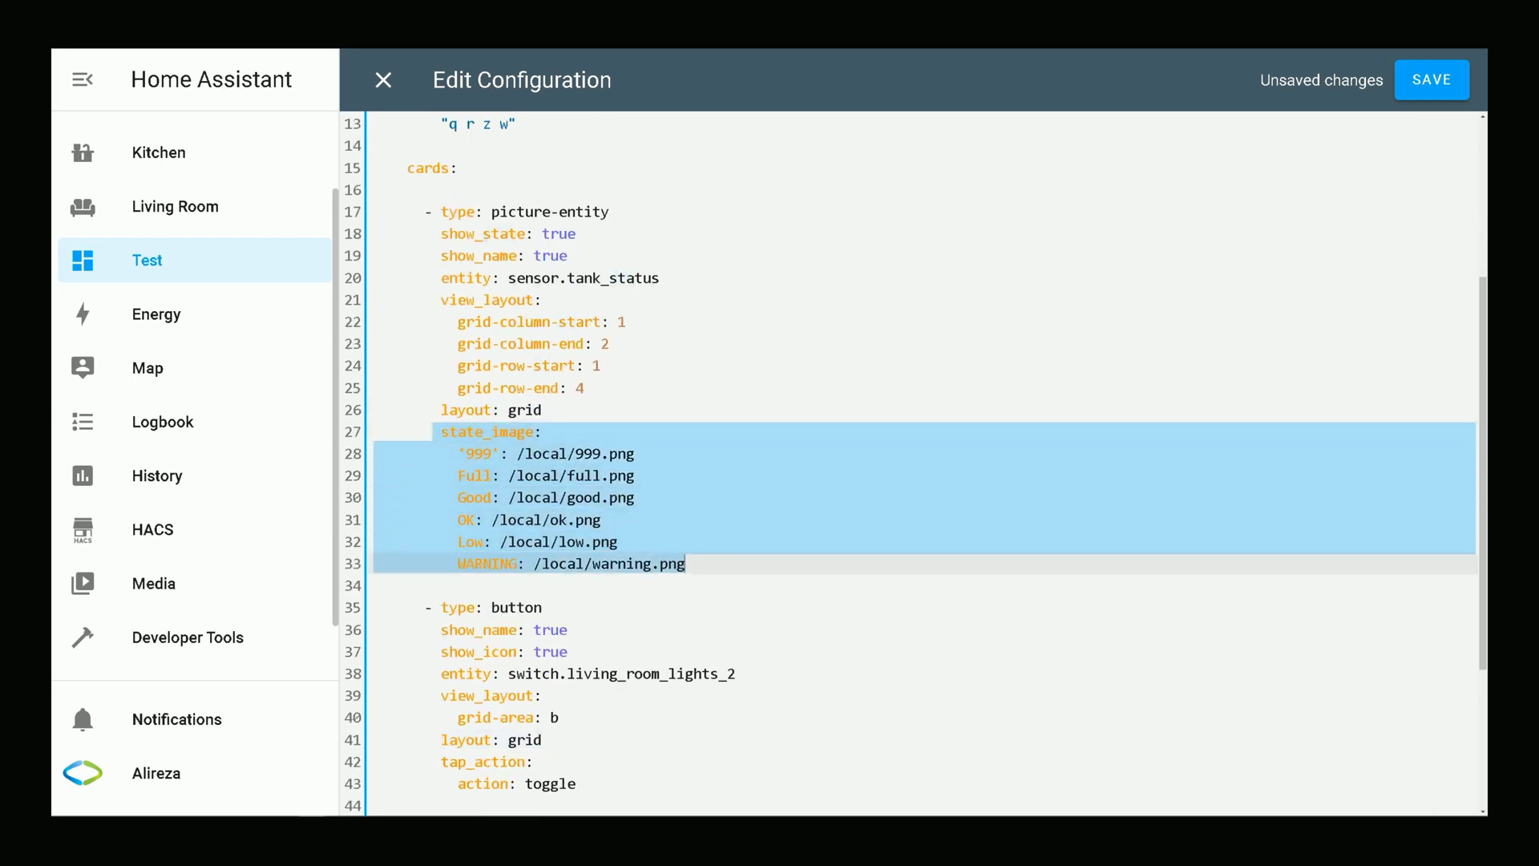
Step: Examine the switch.living_room_lights_2 button card's type, show_name, show_icon, entity and view_layout lines
scroll(921, 461, down, 4)
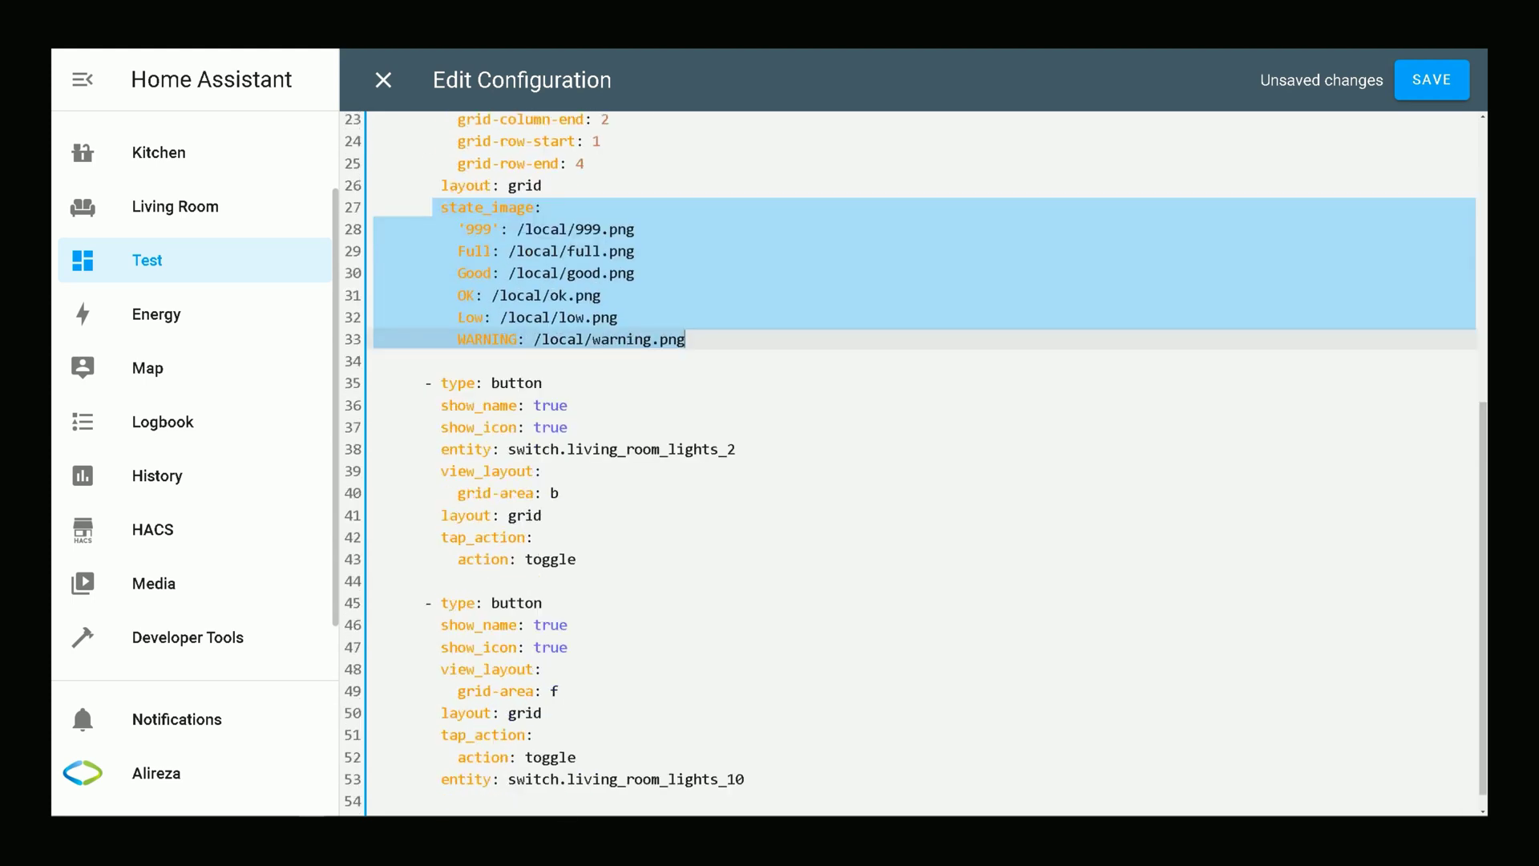
click(541, 383)
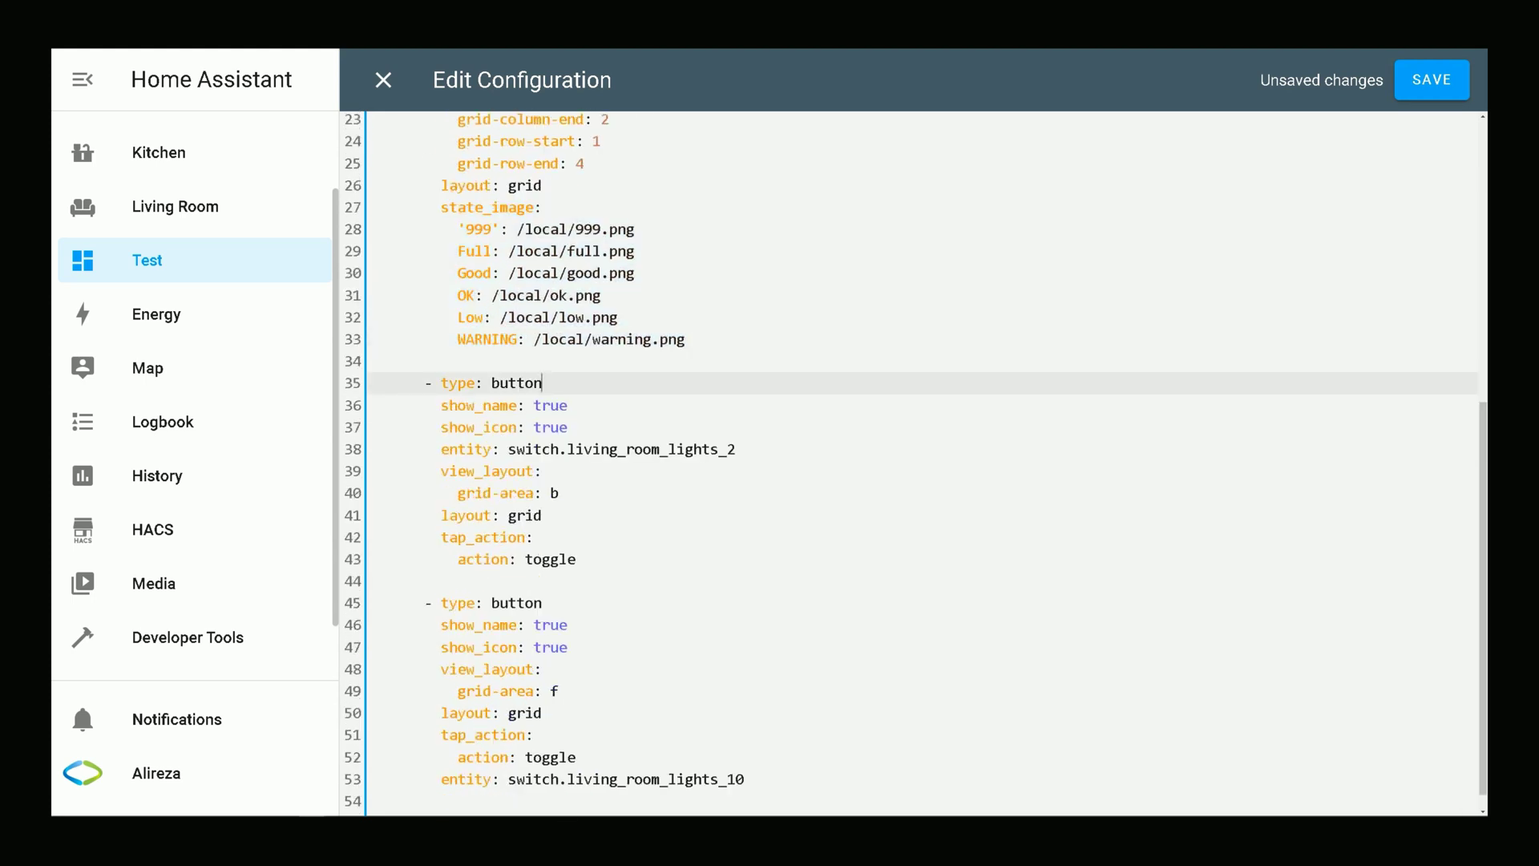
drag(416, 383, 542, 383)
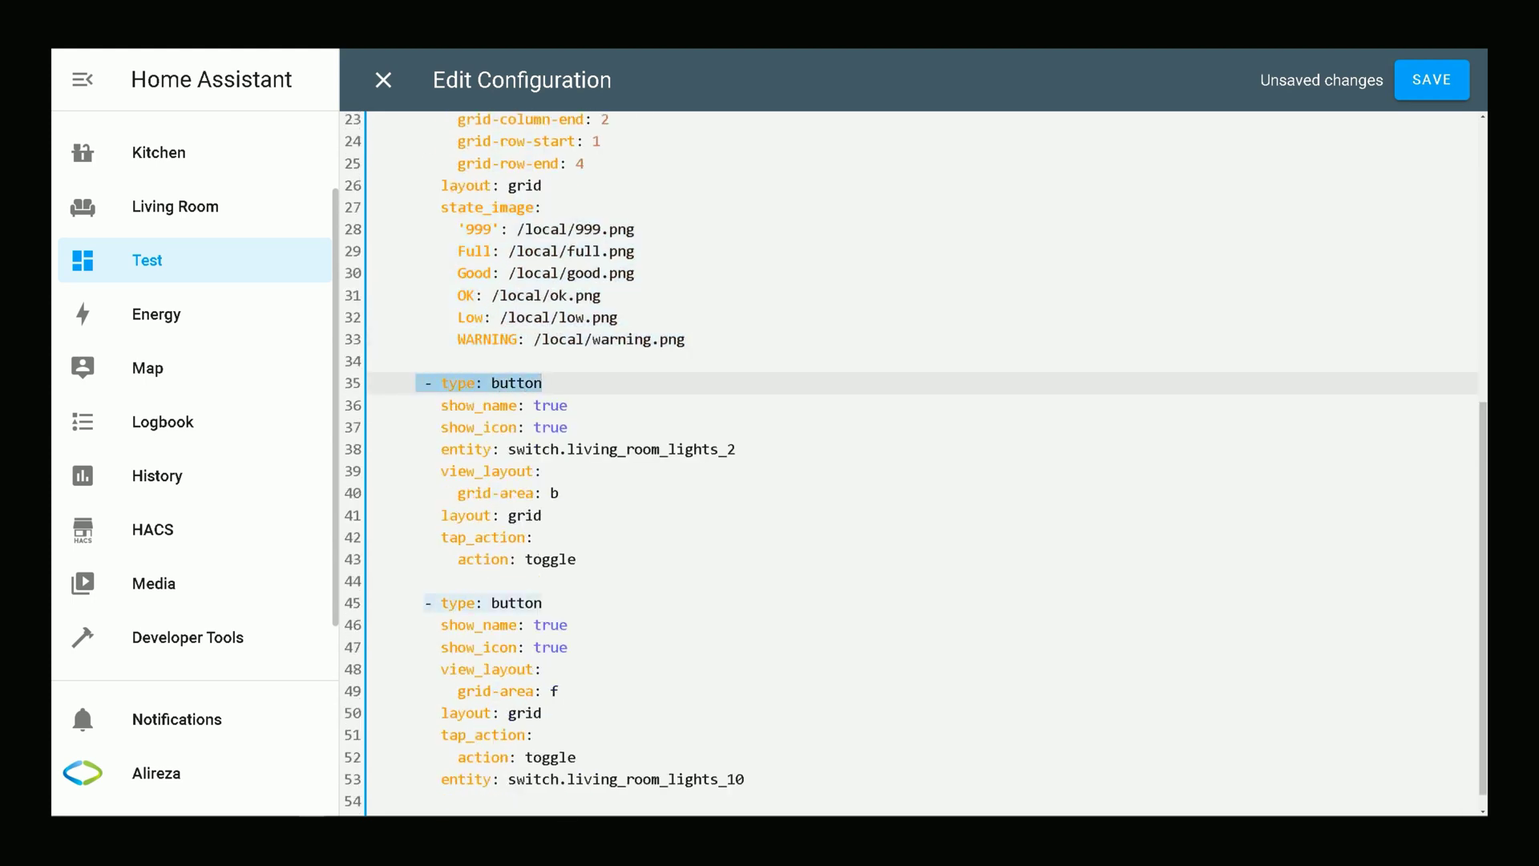
drag(424, 404, 567, 426)
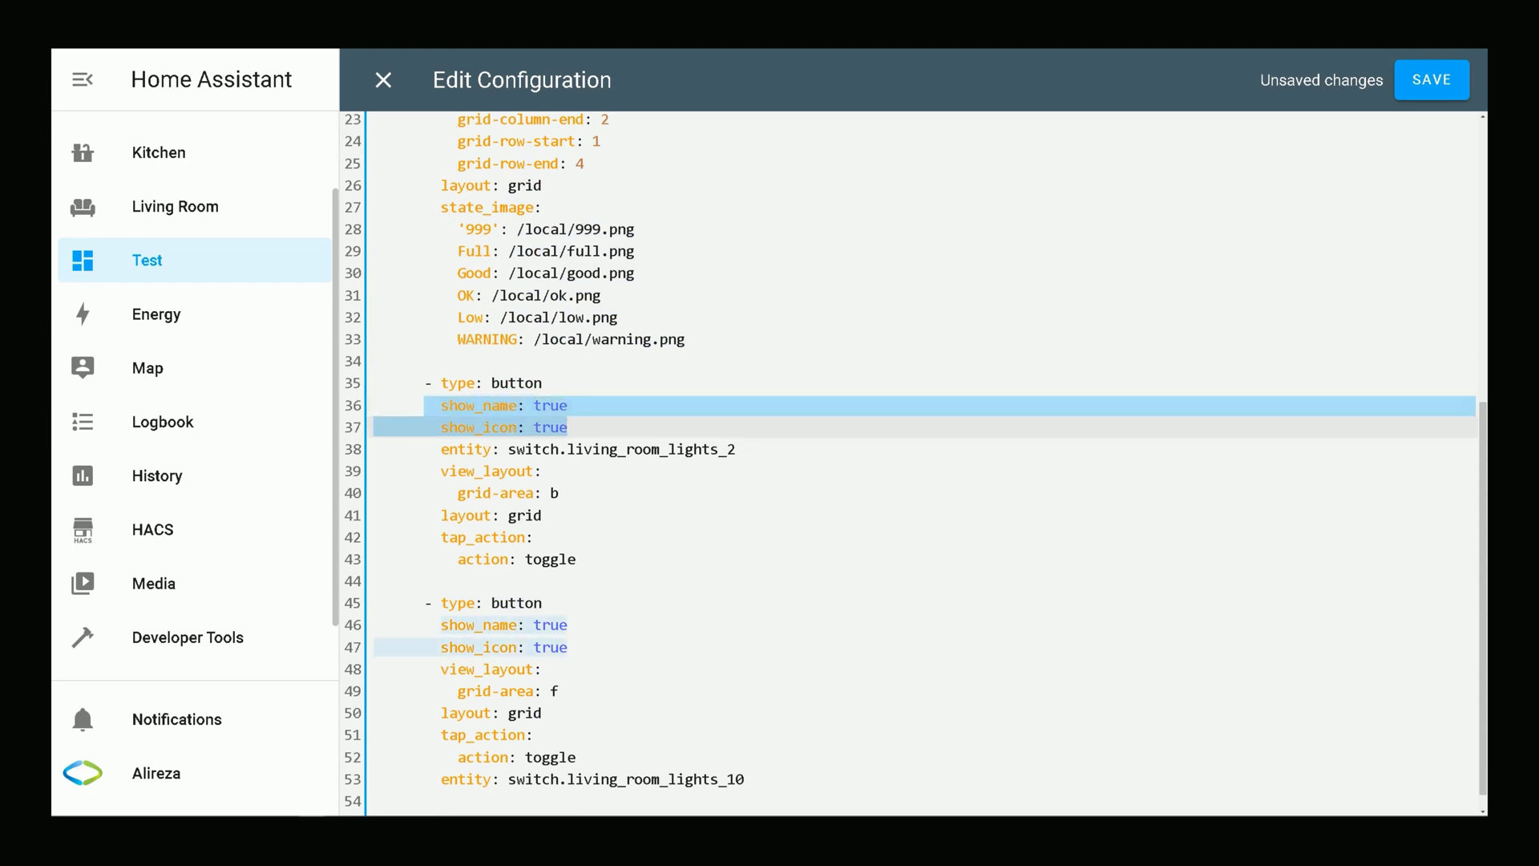
drag(441, 449, 736, 449)
drag(433, 471, 559, 492)
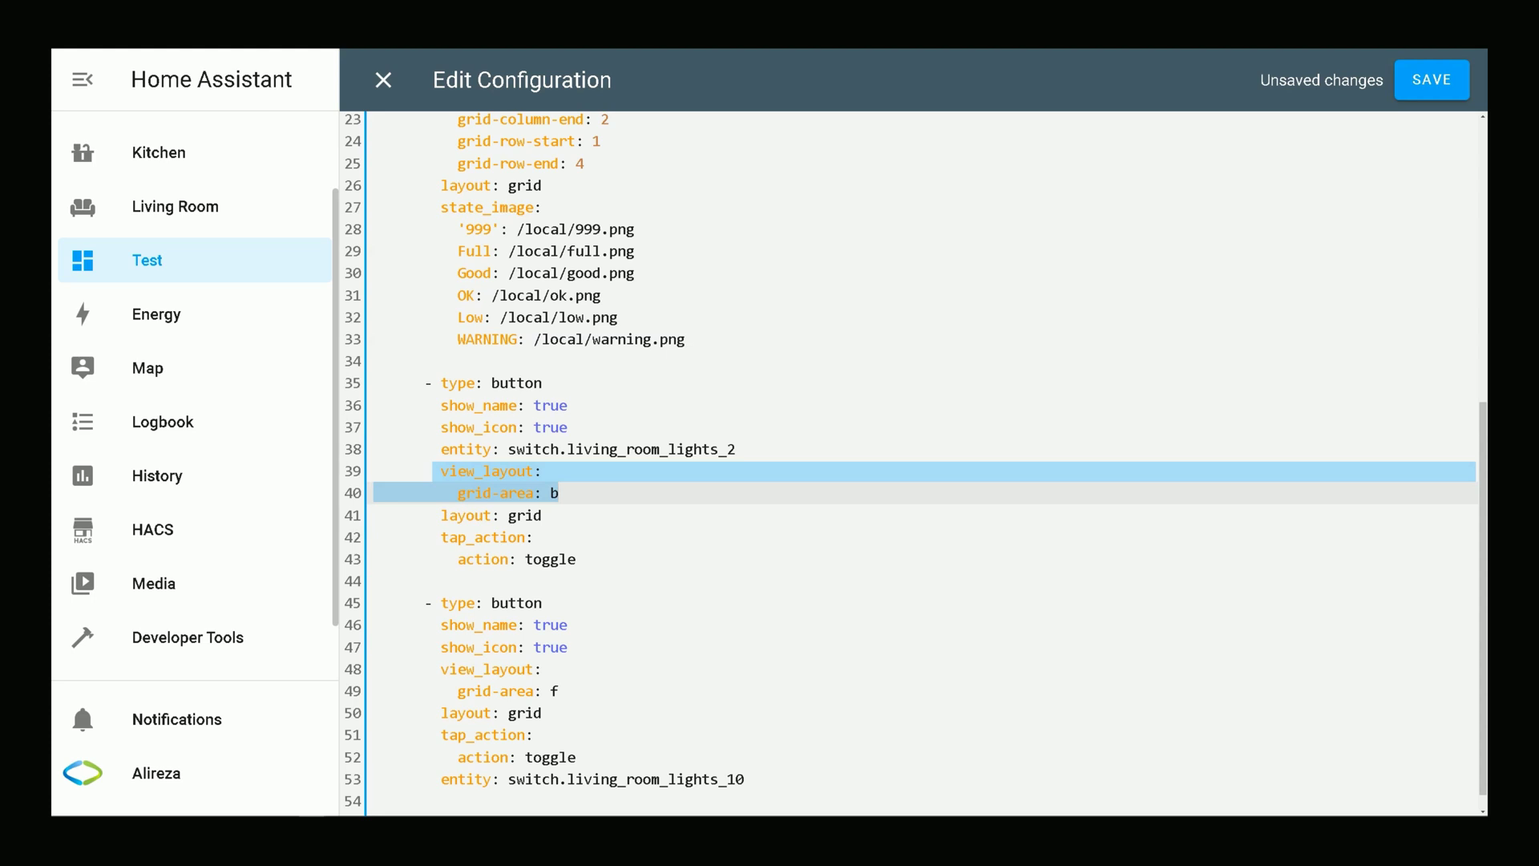
Step: Compare the first button card's grid-area b with the letters defined under grid-template-areas
scroll(914, 463, up, 2)
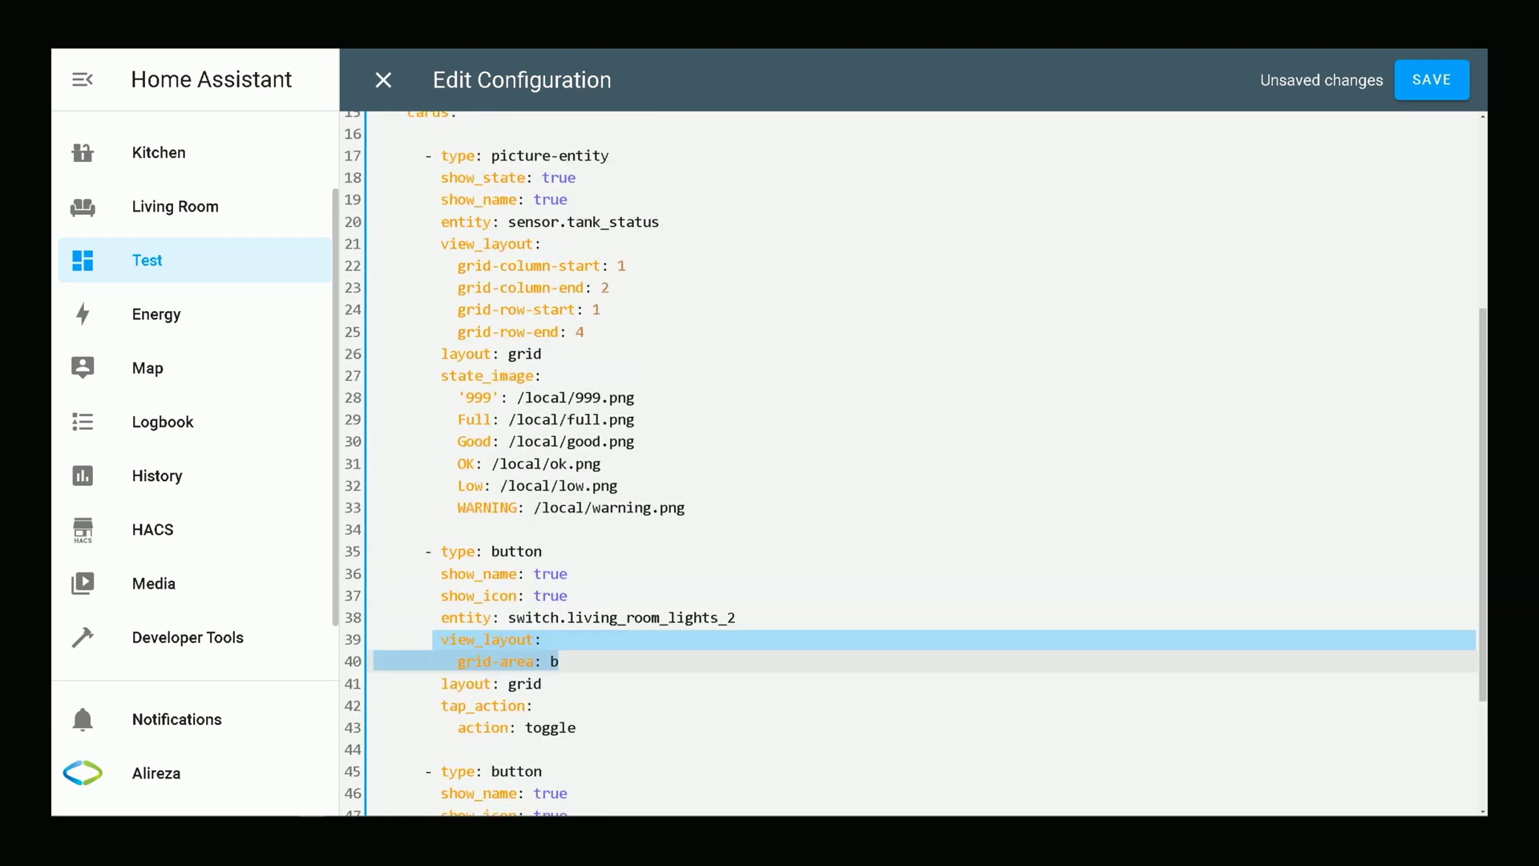
scroll(605, 238, up, 3)
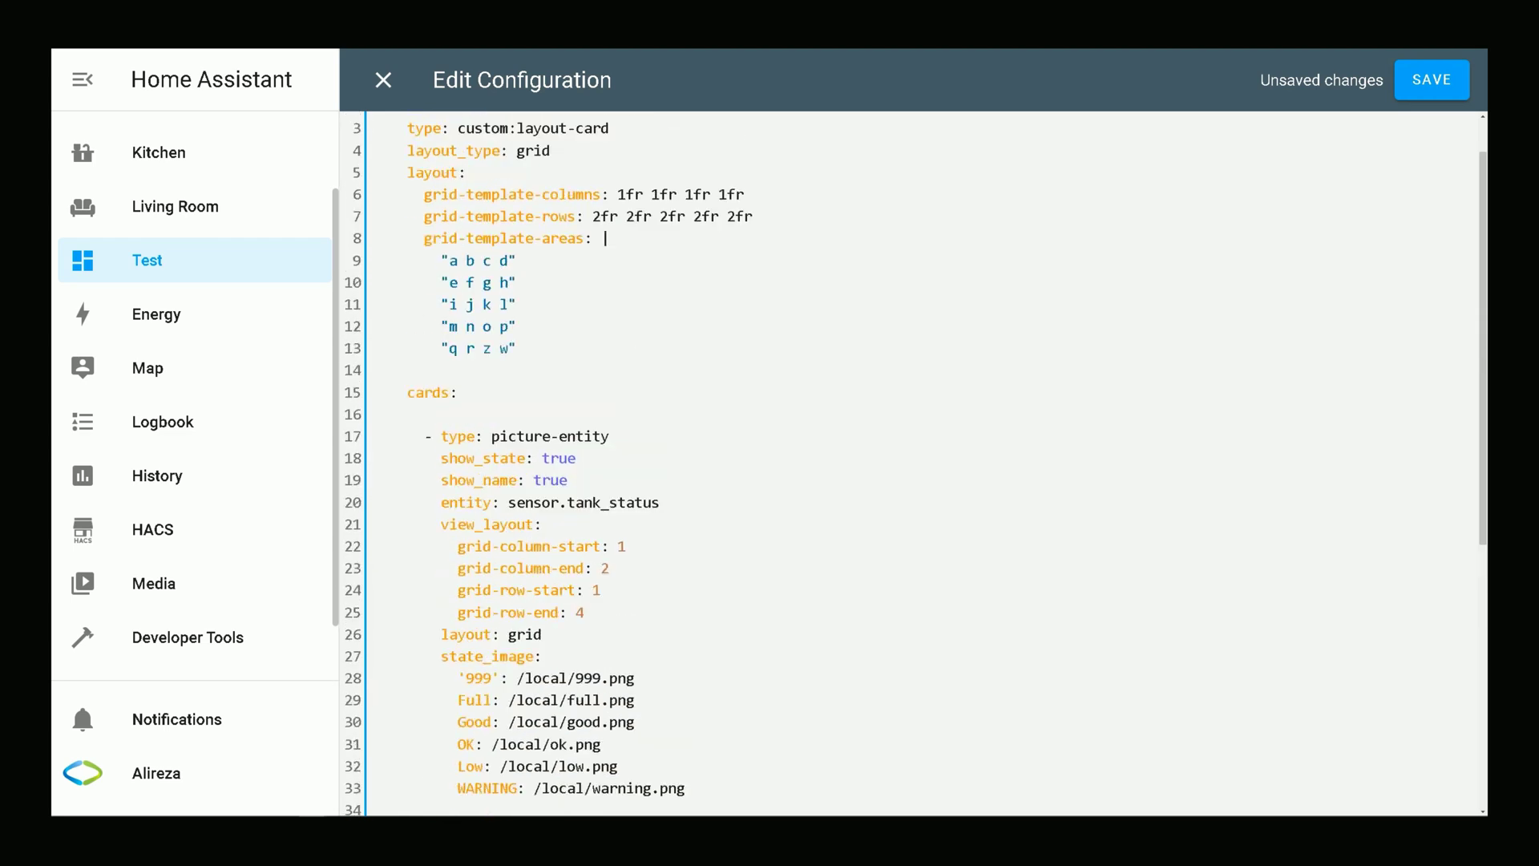
drag(415, 238, 517, 348)
scroll(605, 238, down, 5)
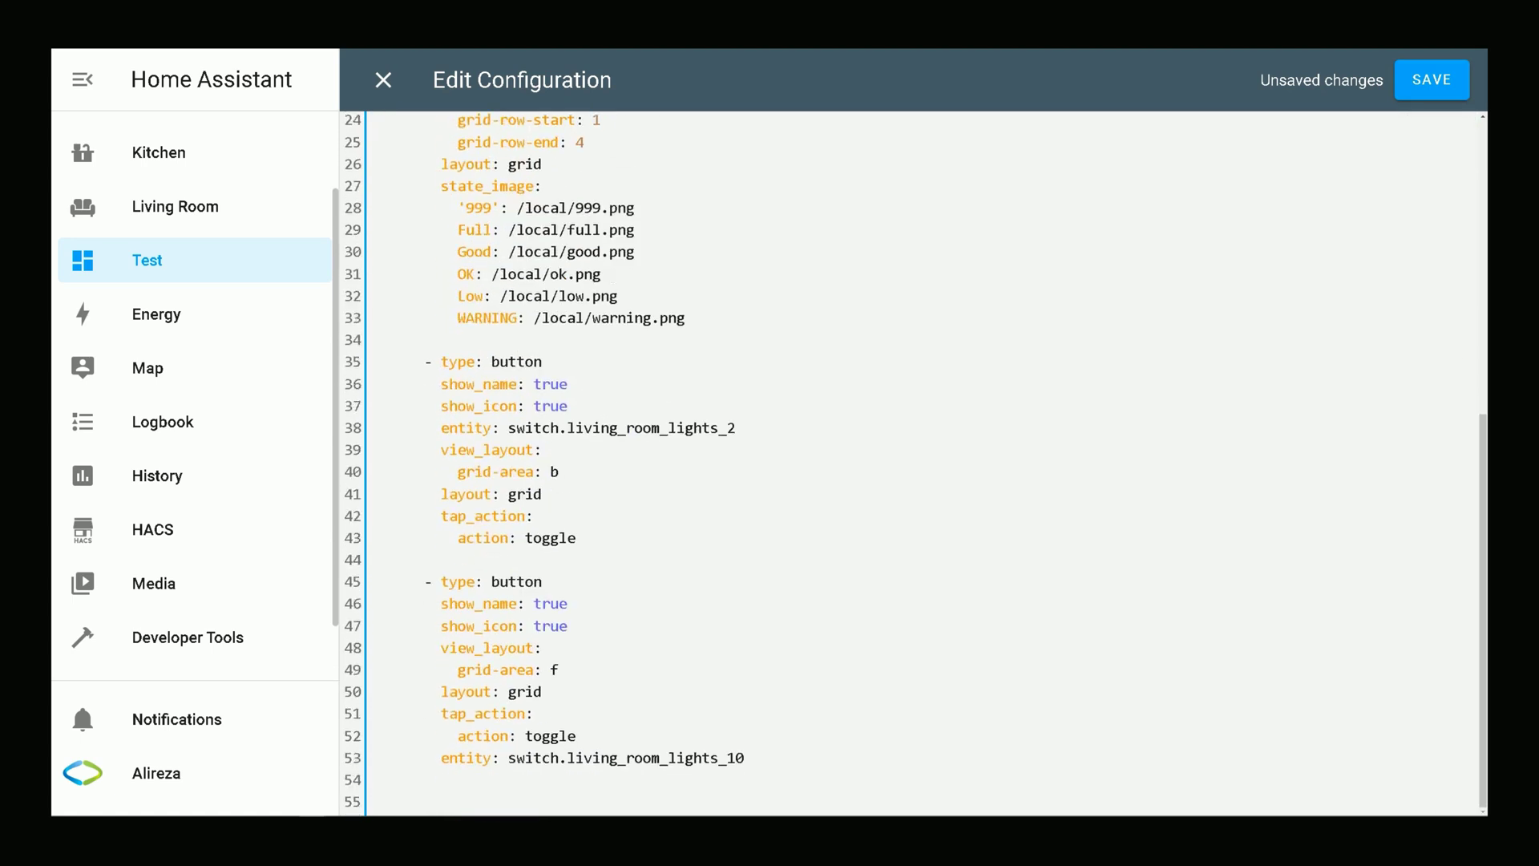
drag(436, 450, 557, 472)
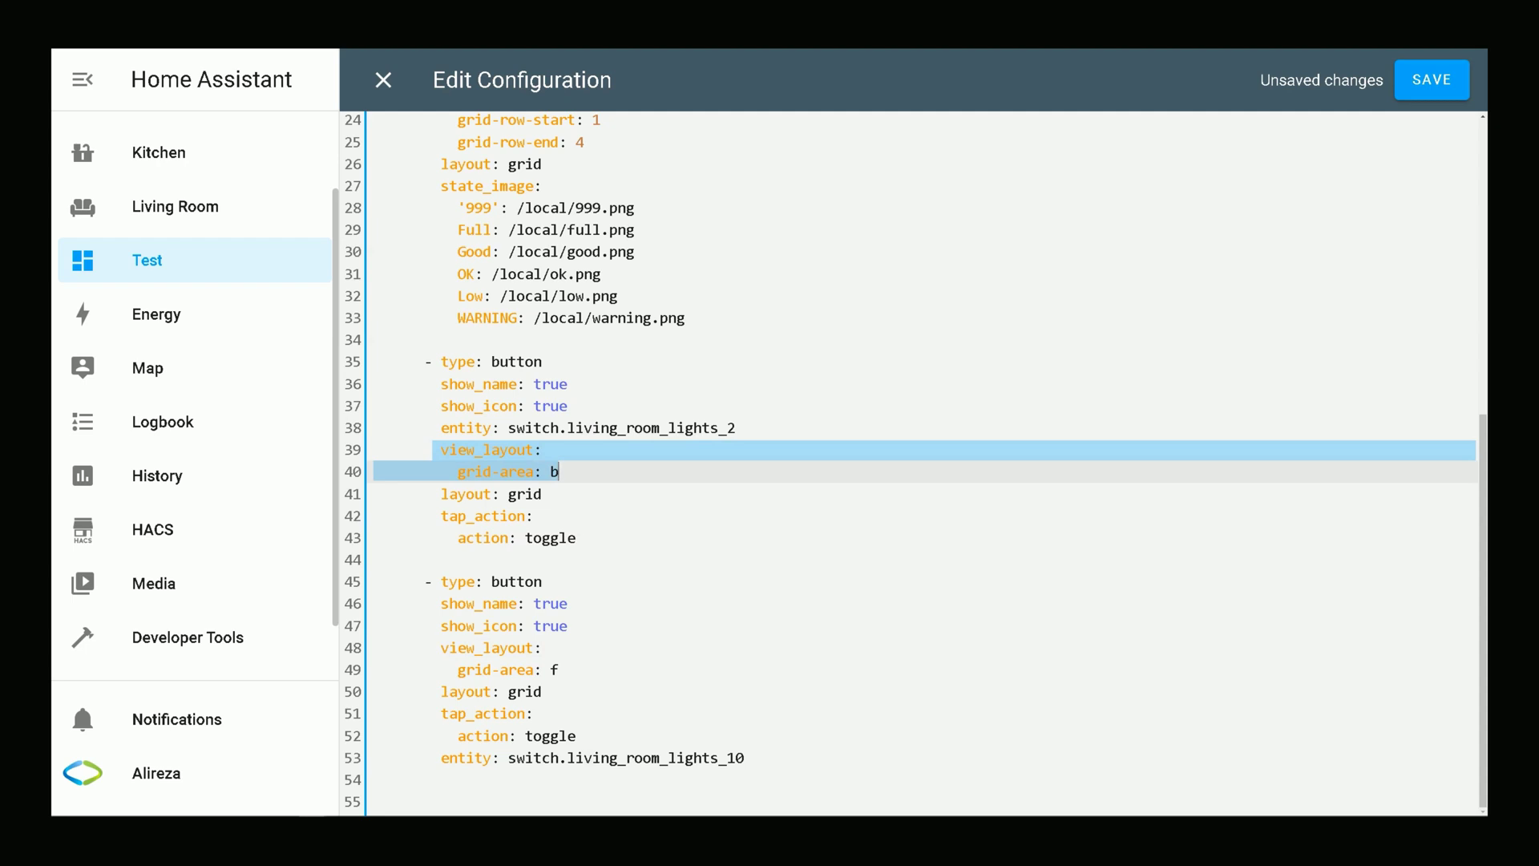
drag(492, 361, 542, 361)
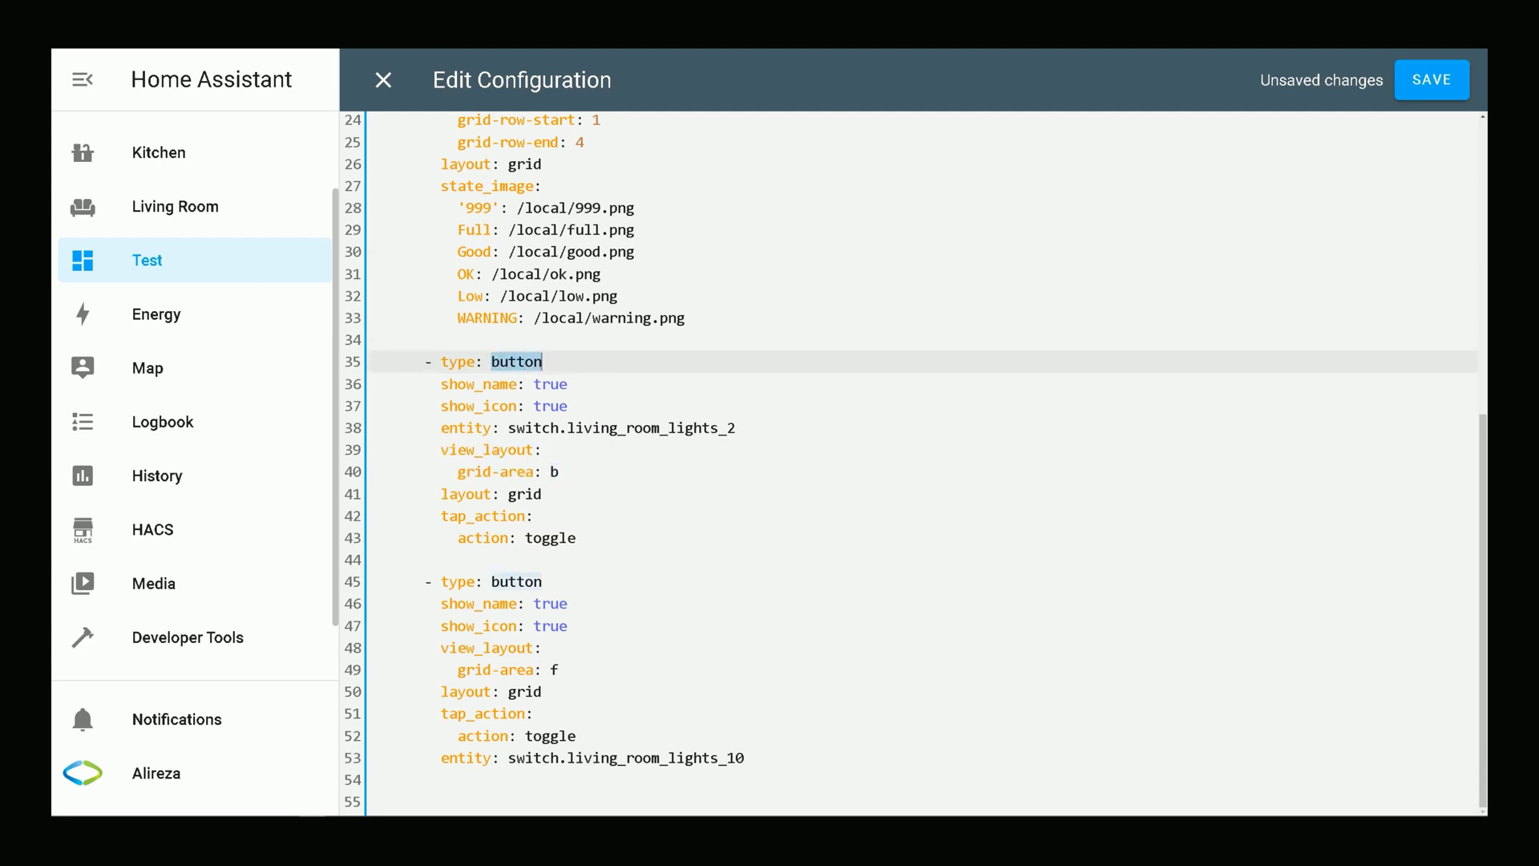
drag(541, 471, 559, 471)
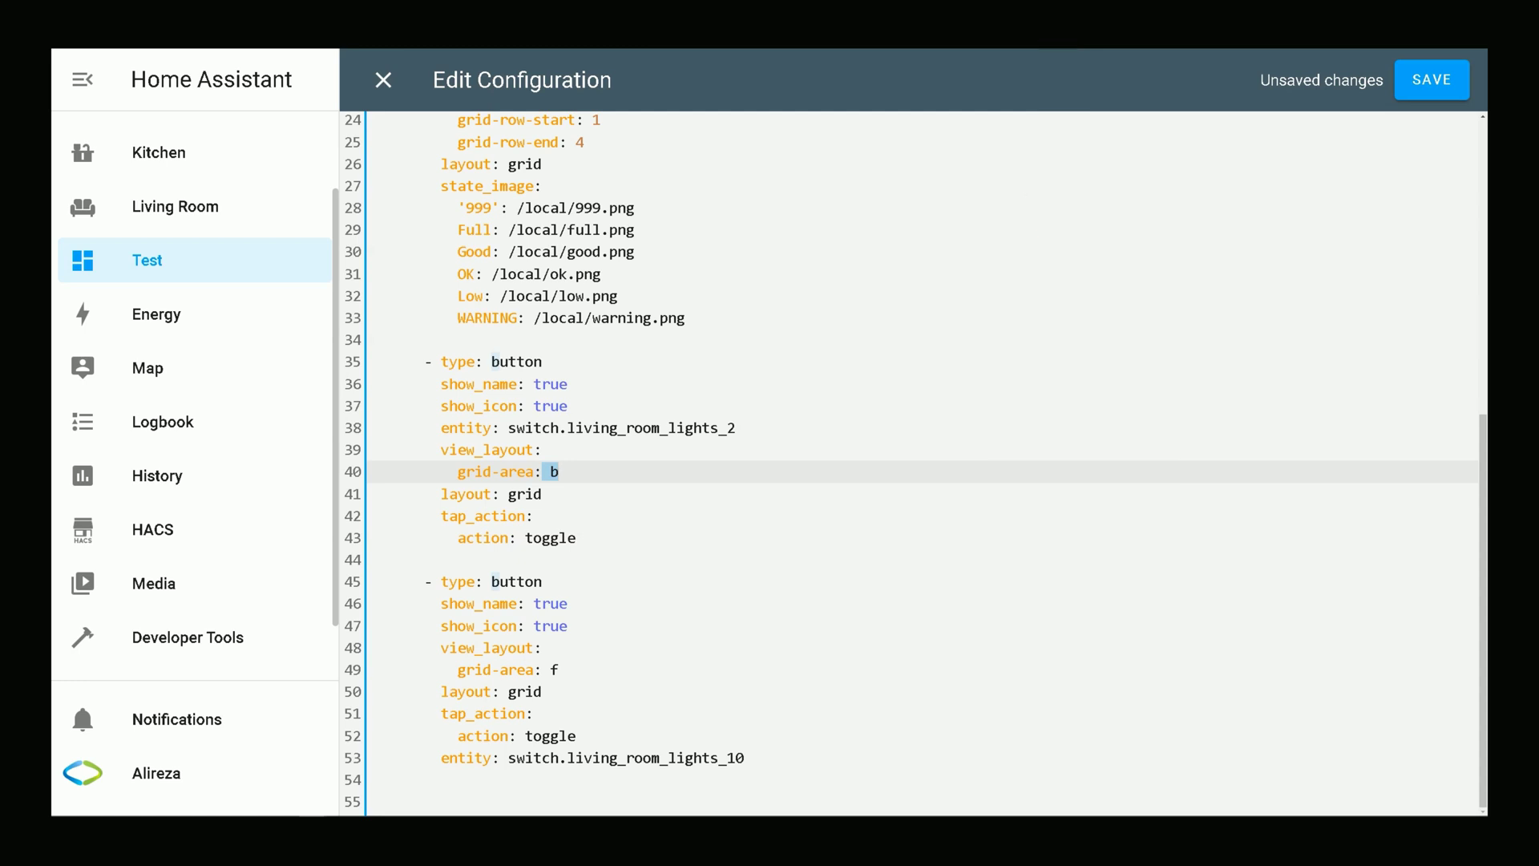
Step: Examine the switch.living_room_lights_10 button card and locate its grid-area f among the grid-template-areas letters
drag(417, 581, 746, 757)
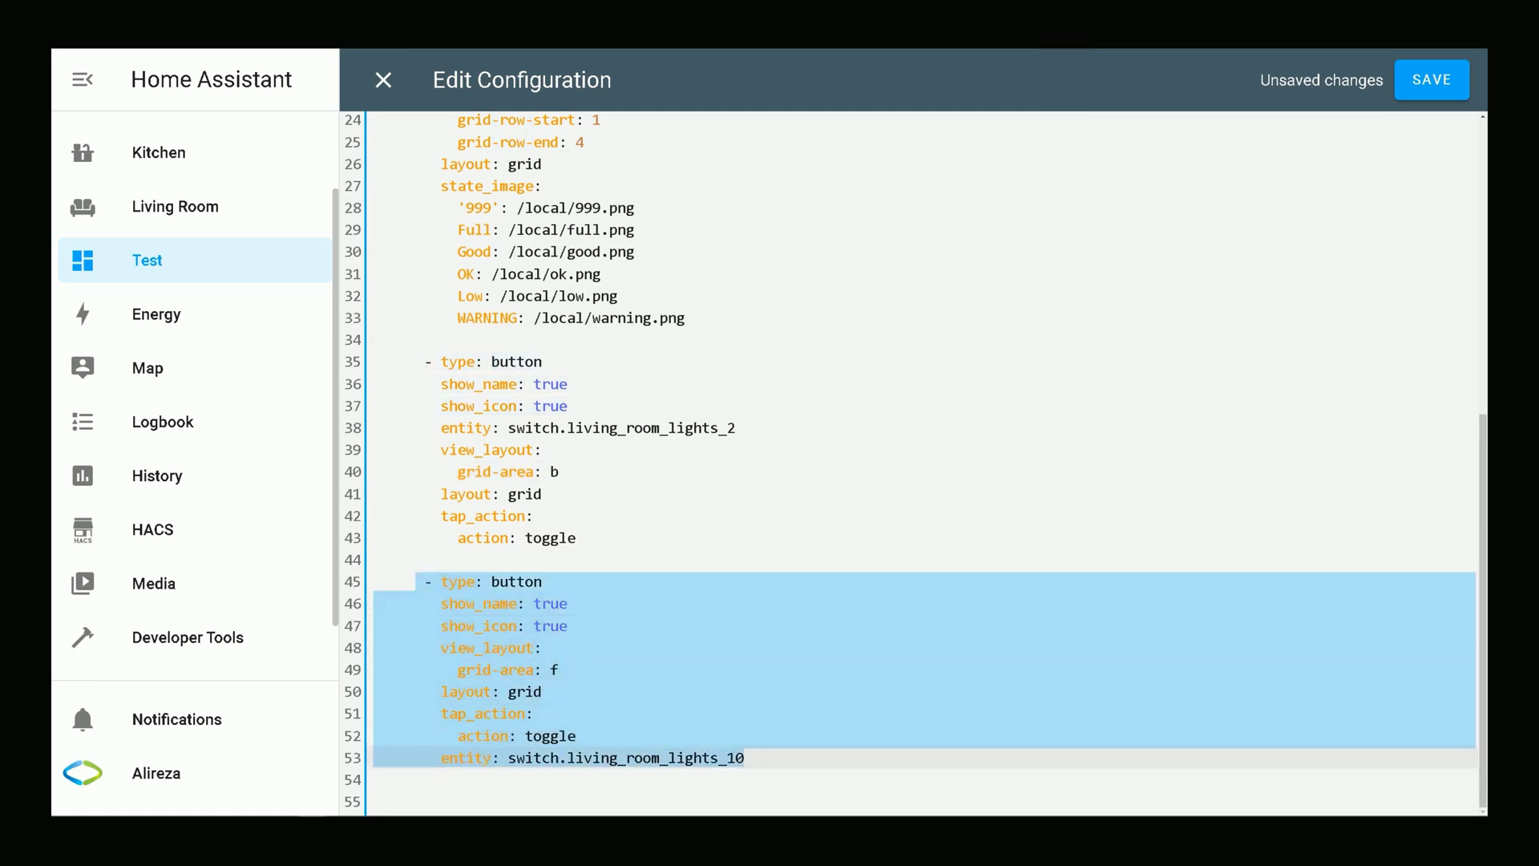
click(542, 647)
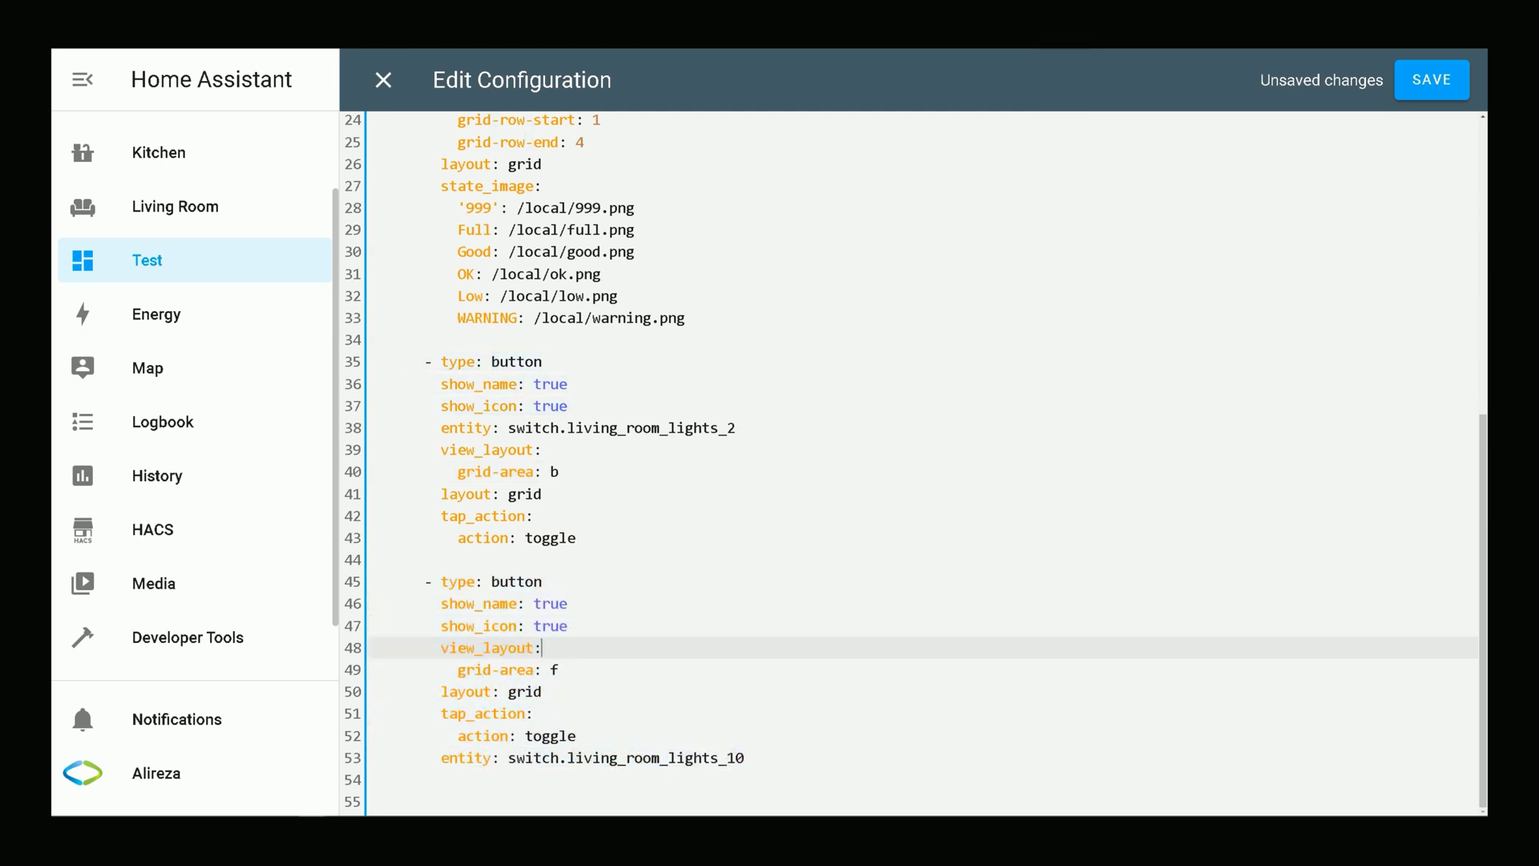
drag(433, 648, 559, 669)
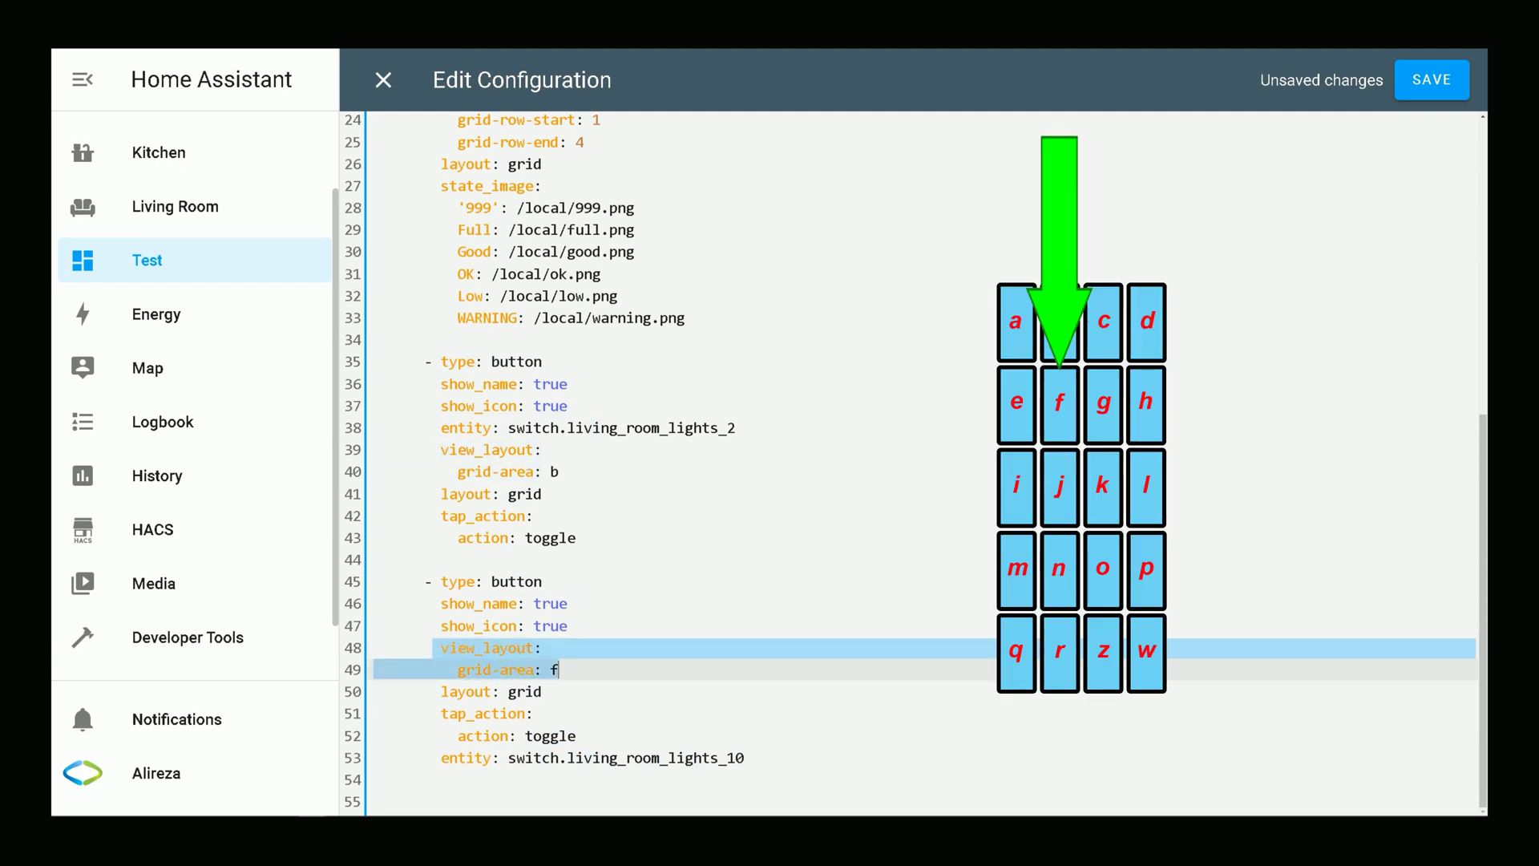
click(559, 669)
double_click(553, 669)
scroll(914, 463, up, 7)
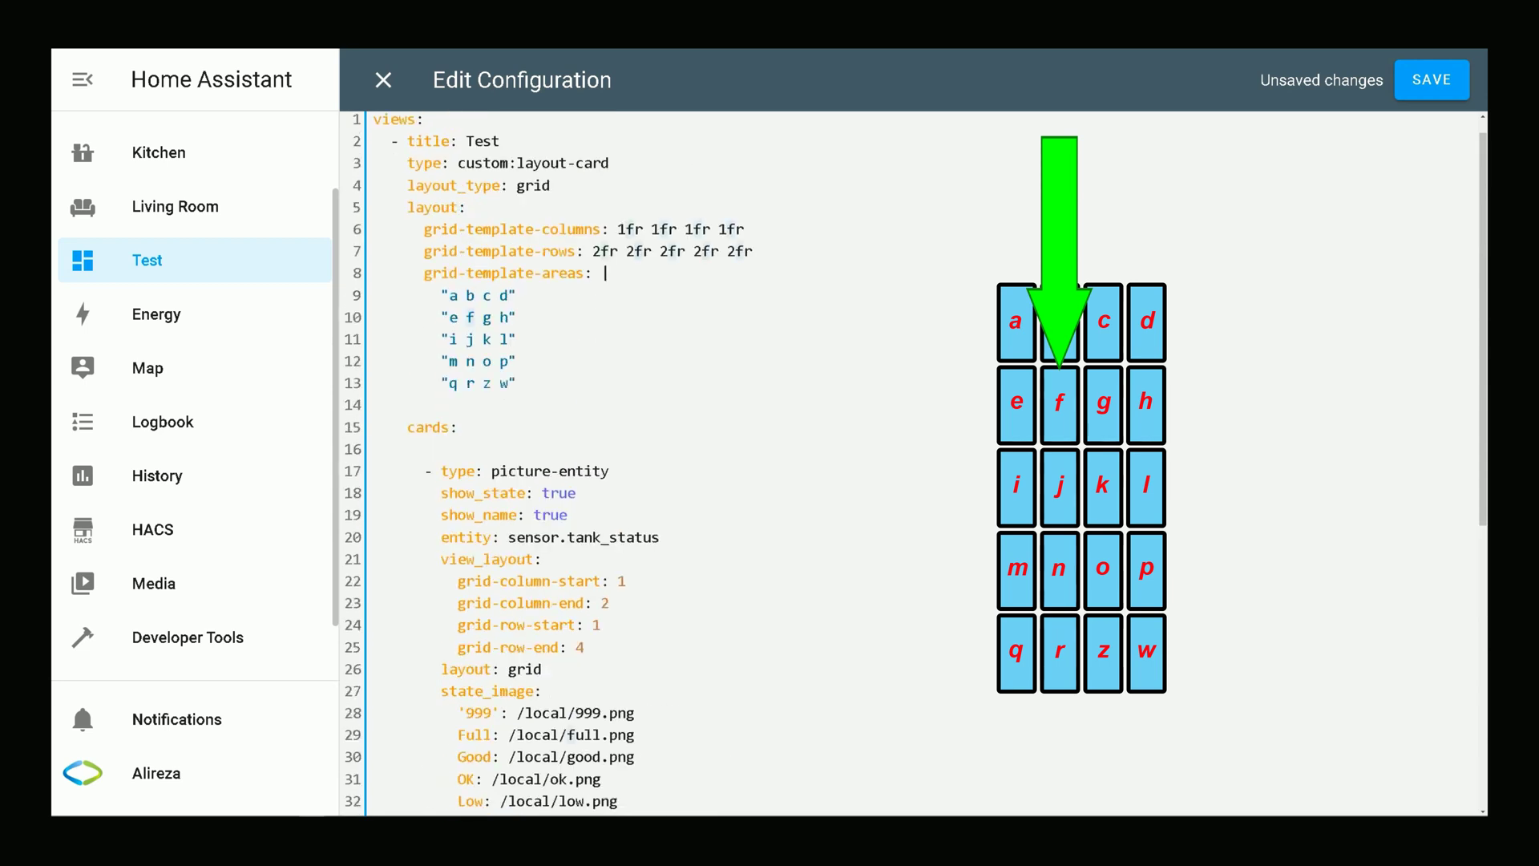
scroll(571, 454, down, 4)
scroll(572, 454, down, 3)
scroll(594, 361, up, 8)
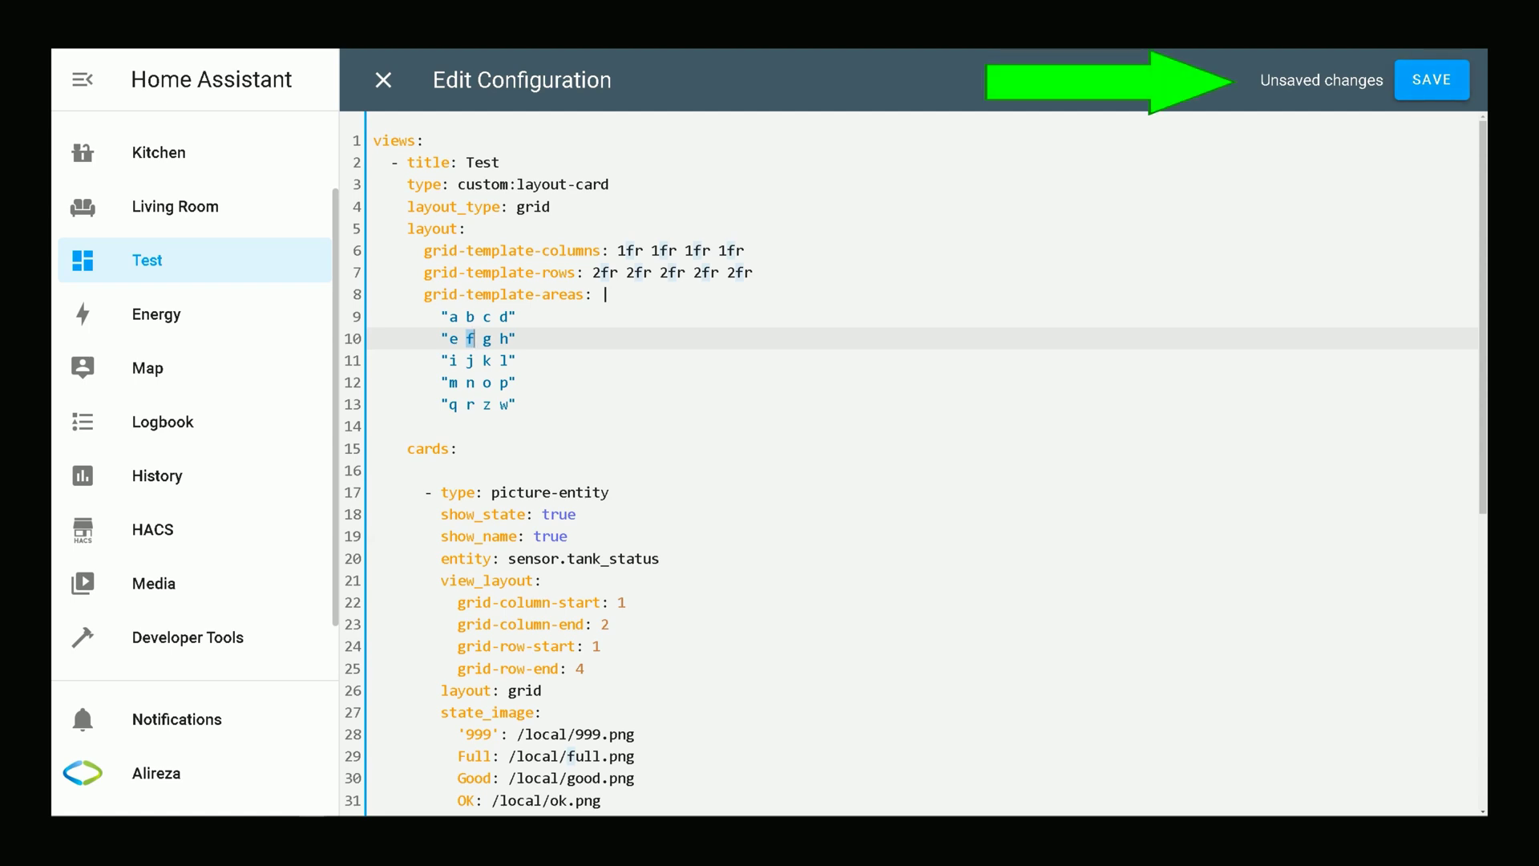
Step: Save the Test dashboard configuration, close the raw editor and finish editing the dashboard
click(1431, 80)
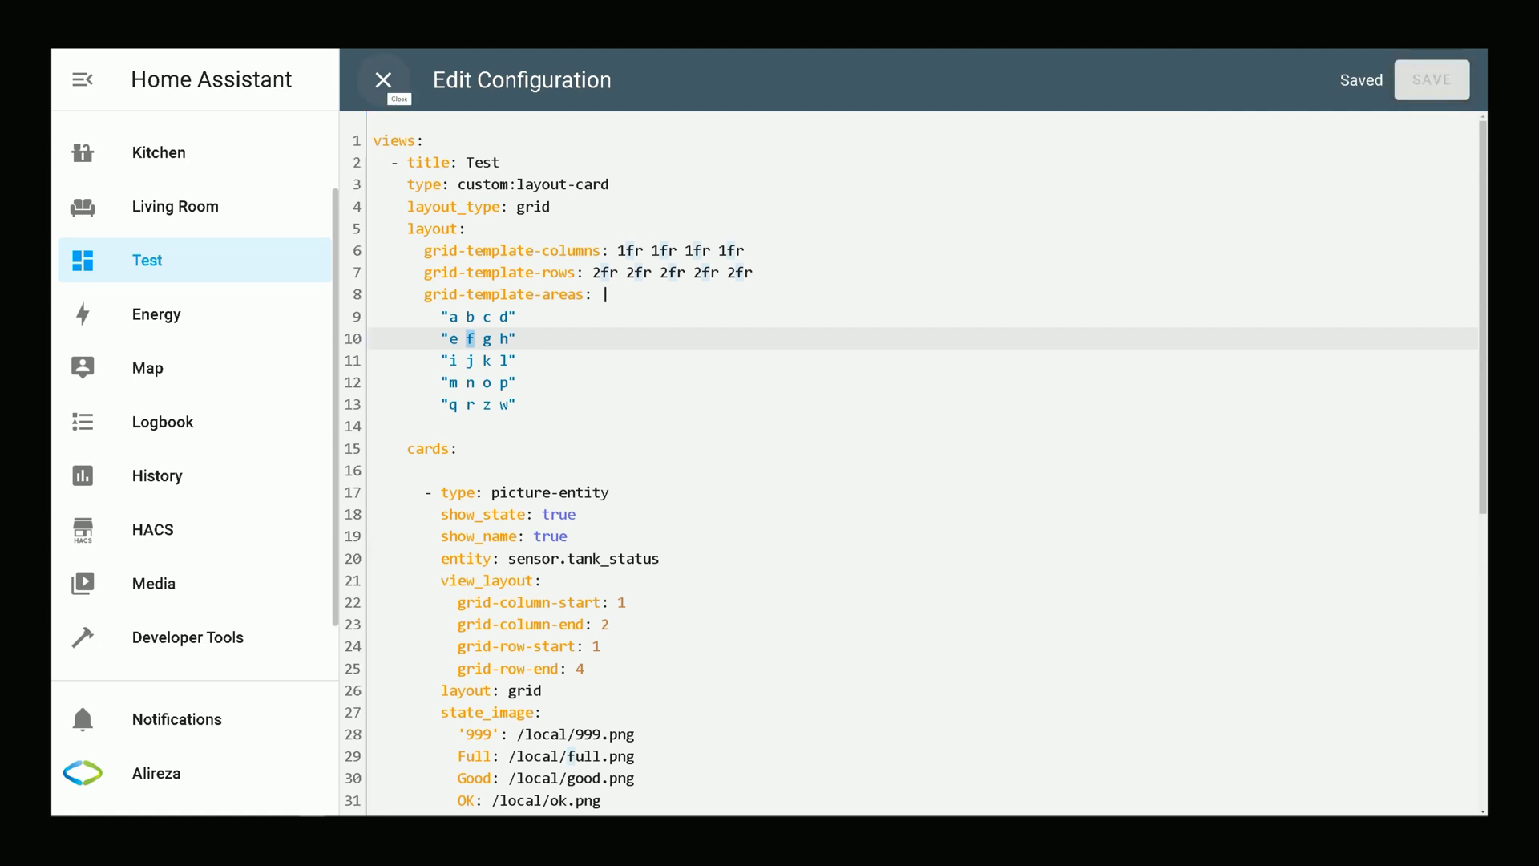
click(383, 79)
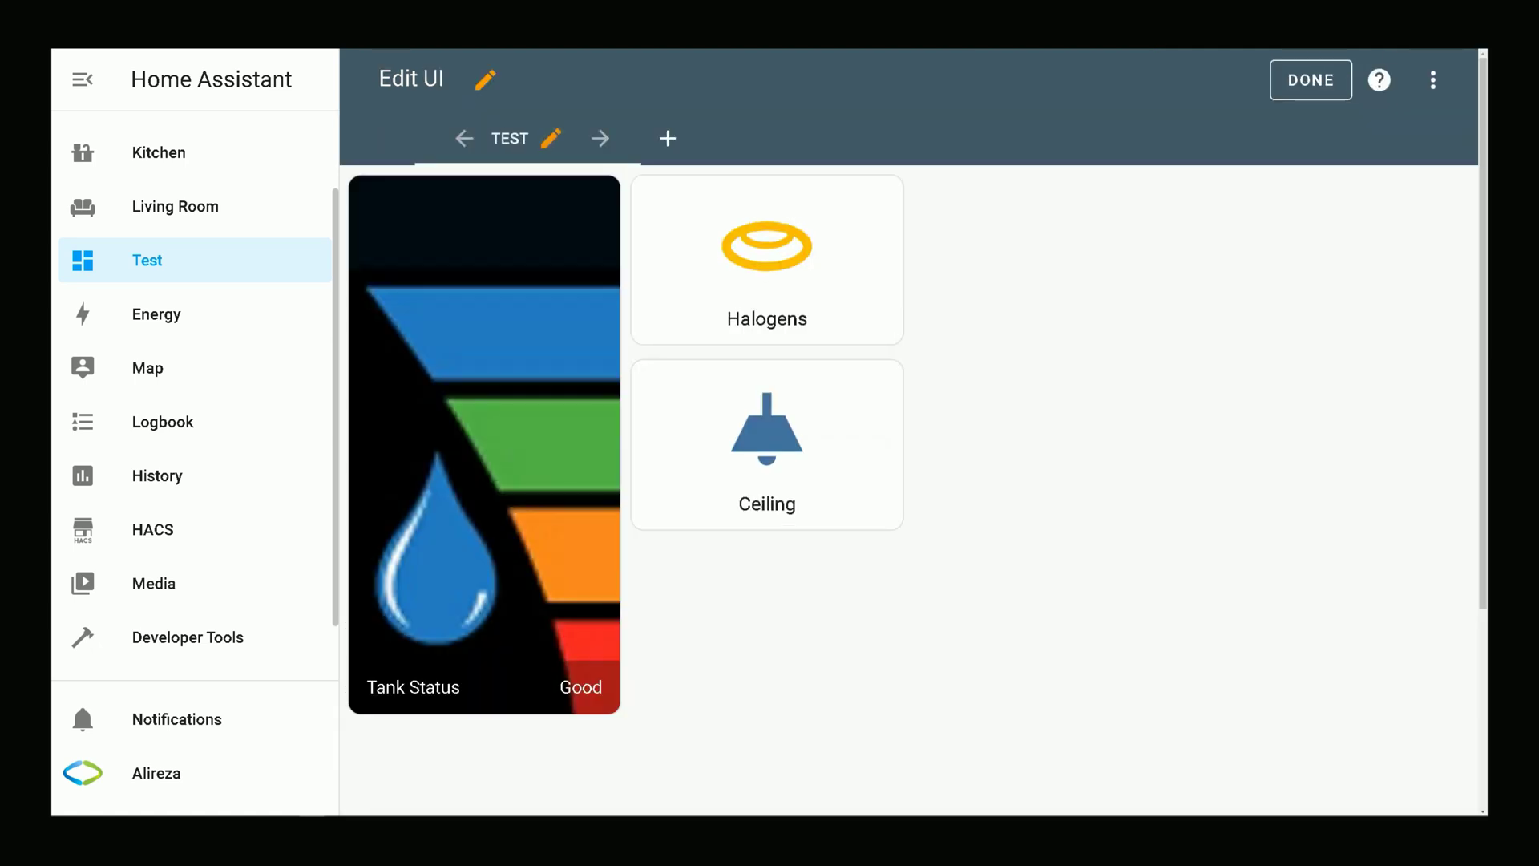
click(1310, 80)
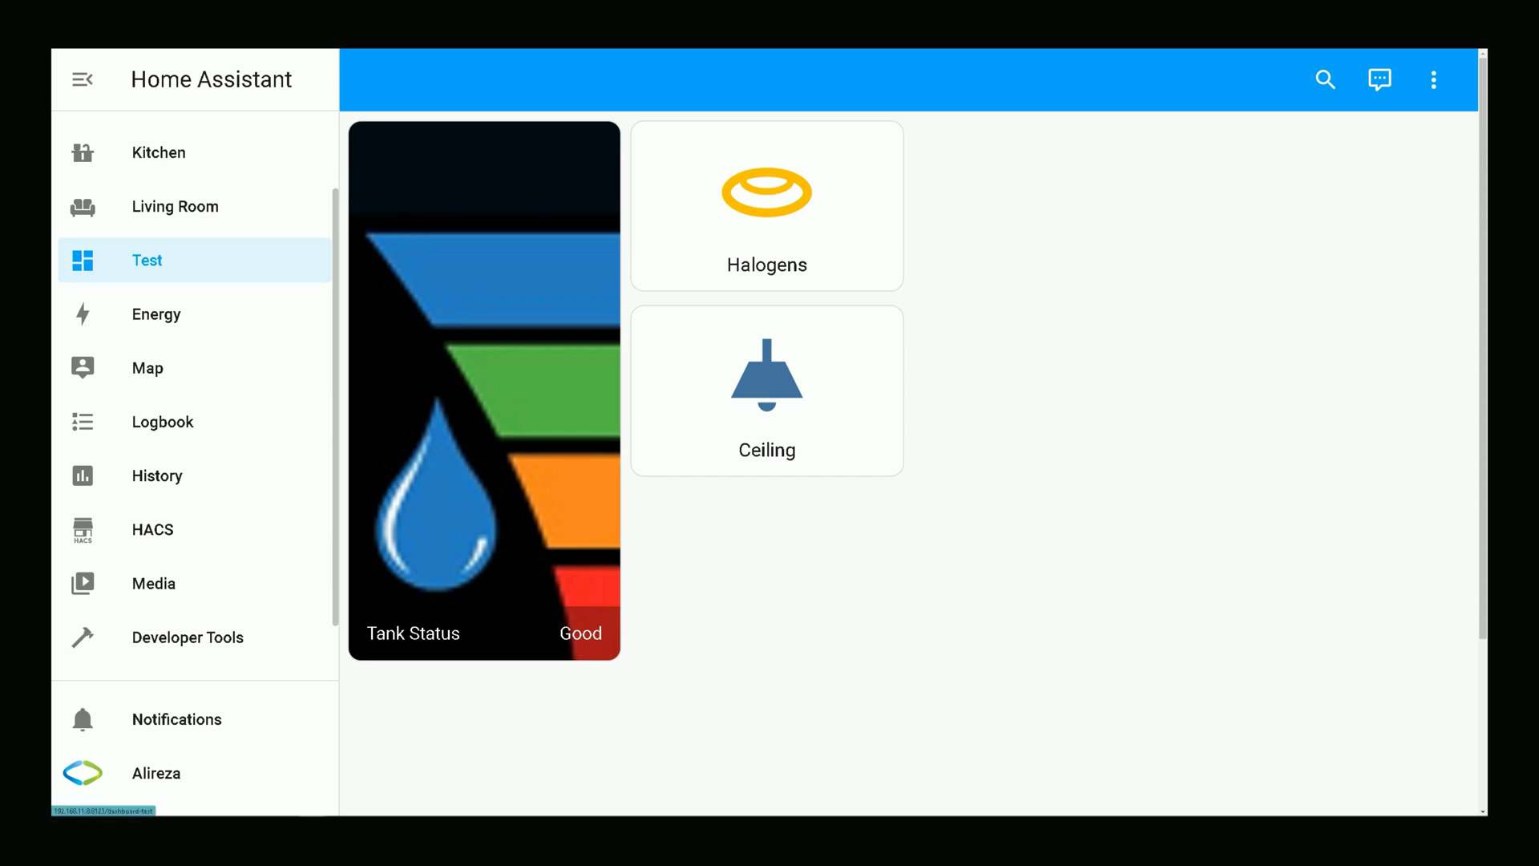
Step: Switch between the Overview and Test dashboards to check the custom grid layout, ending on Test
scroll(192, 401, up, 2)
click(163, 143)
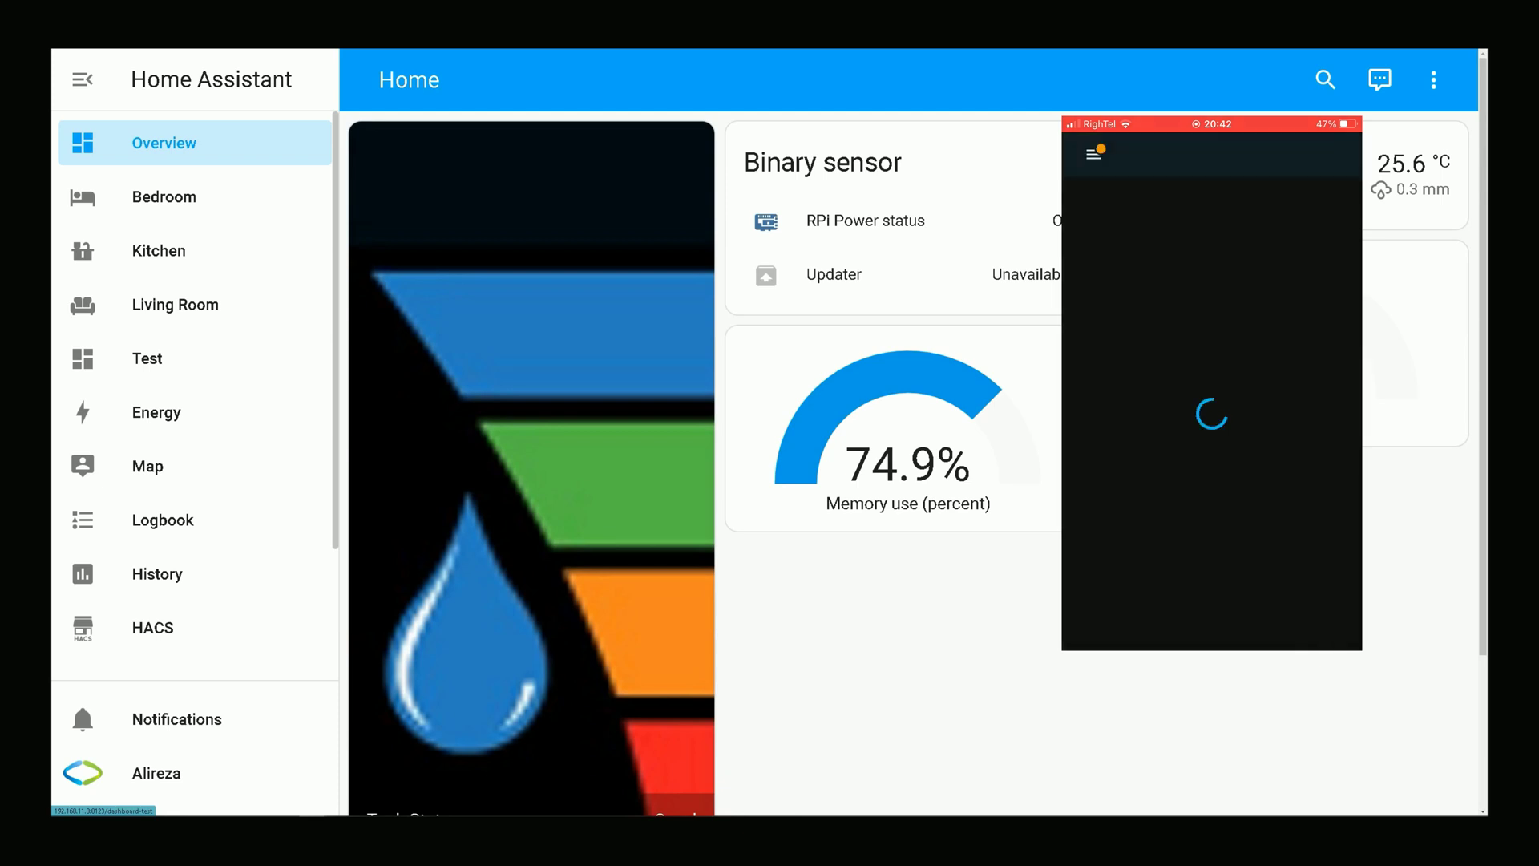
click(146, 358)
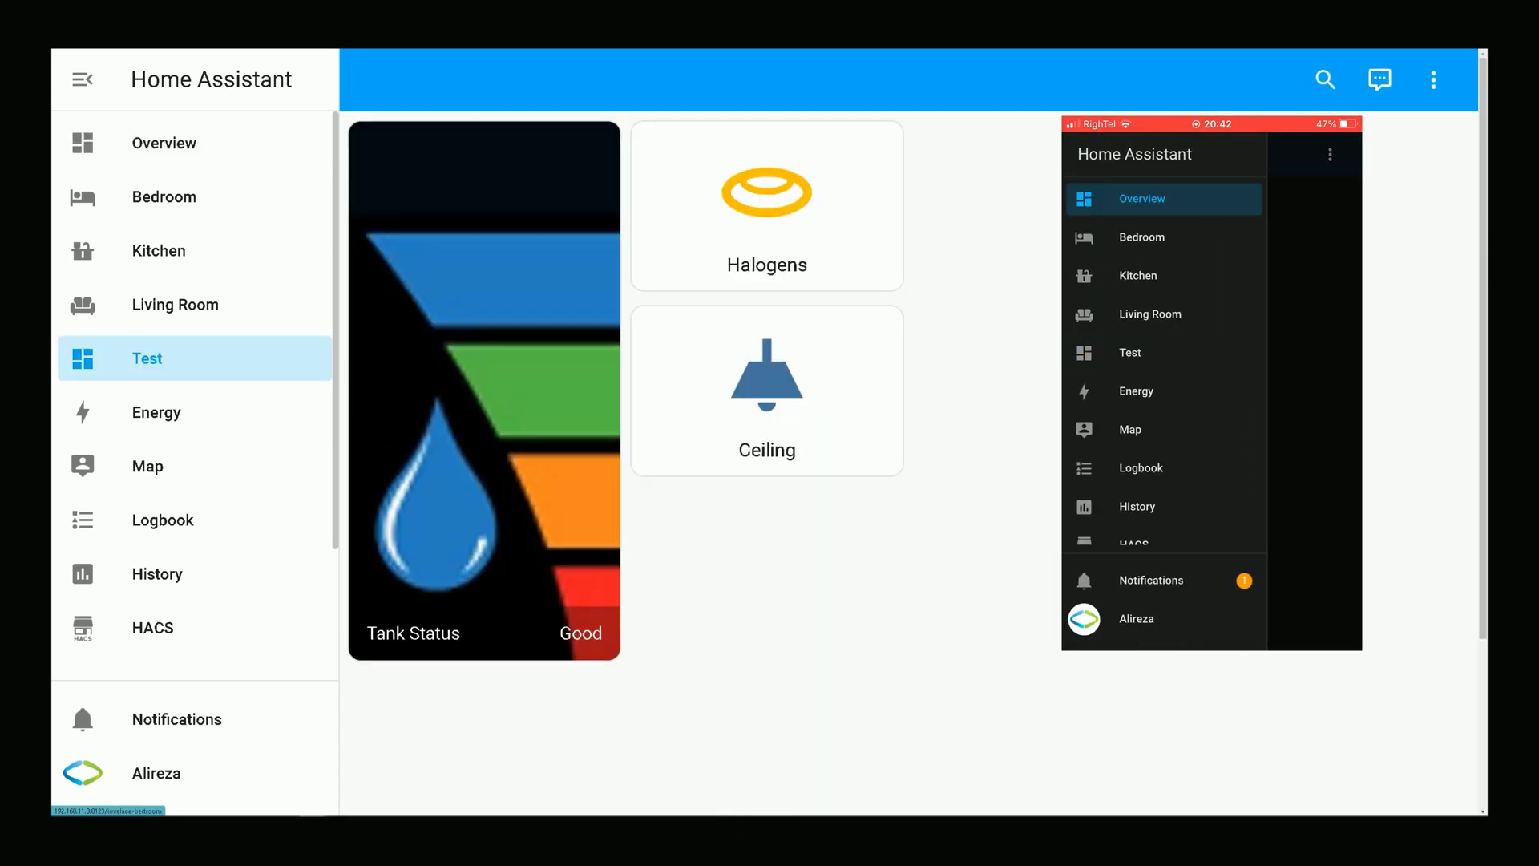
click(164, 142)
click(146, 358)
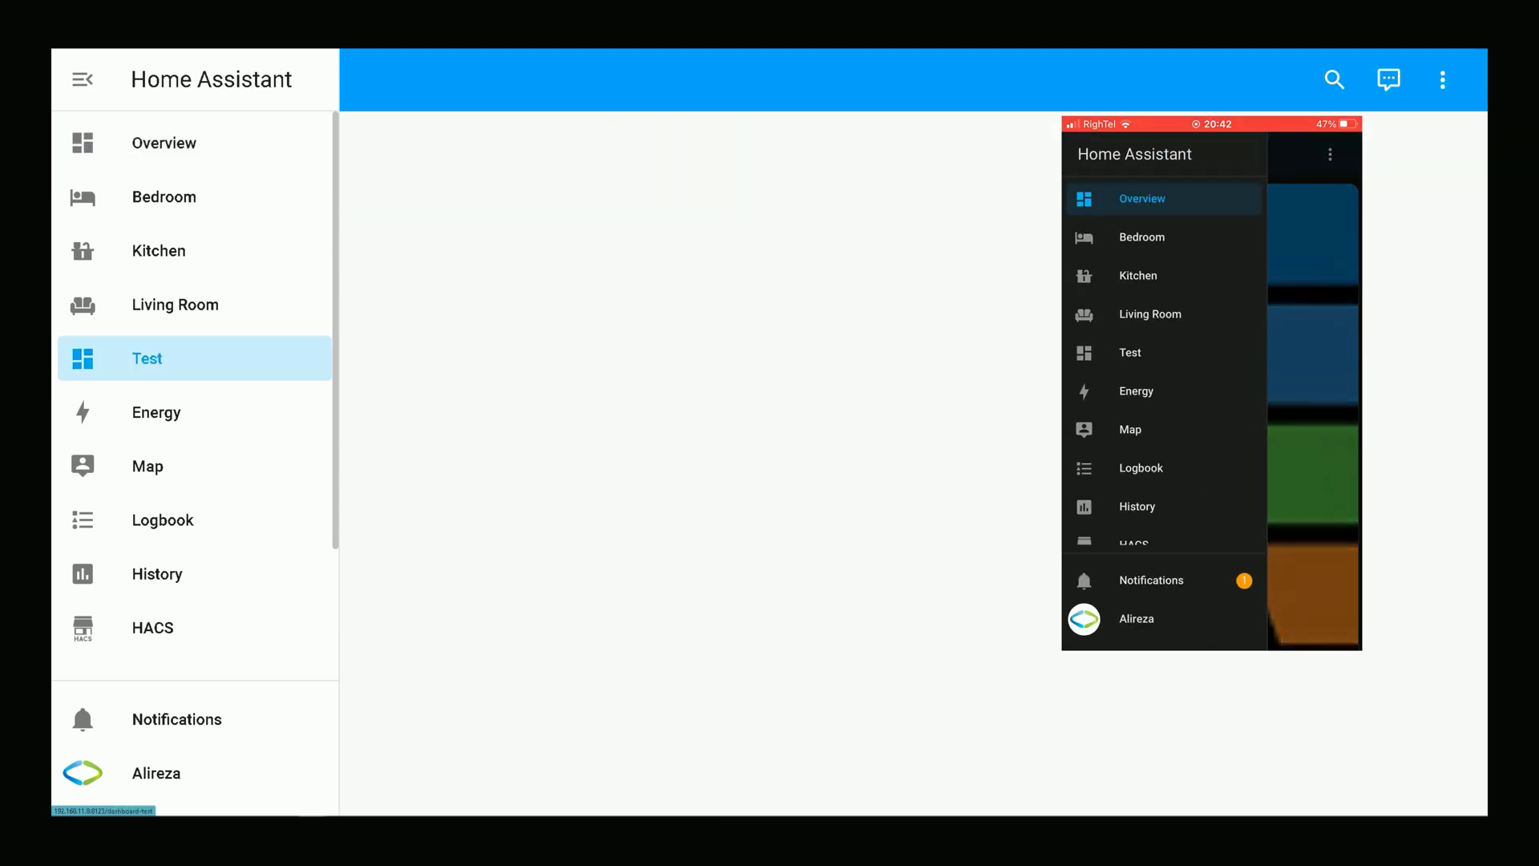